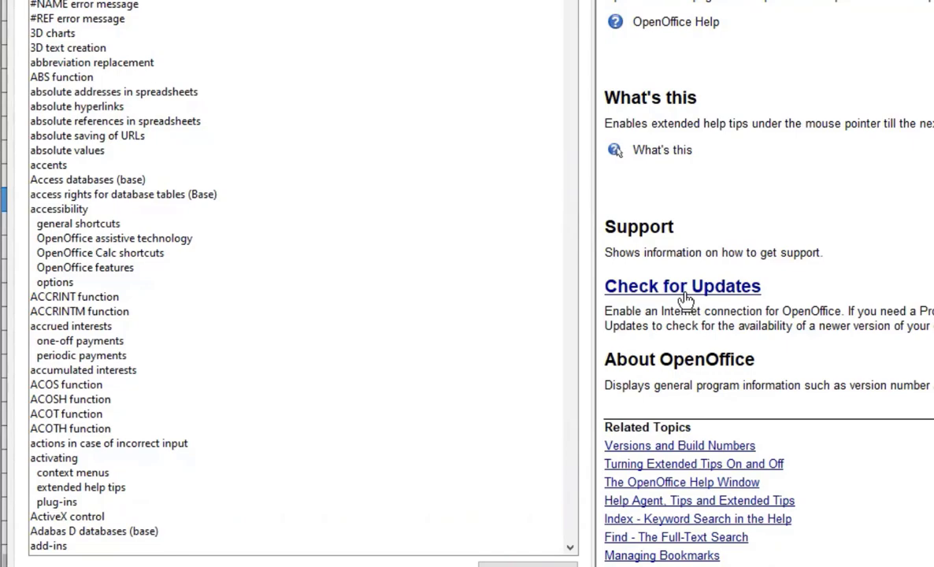
# - Open the Check for Updates help topic, read how updates are checked, and close the help window
pyautogui.click(686, 293)
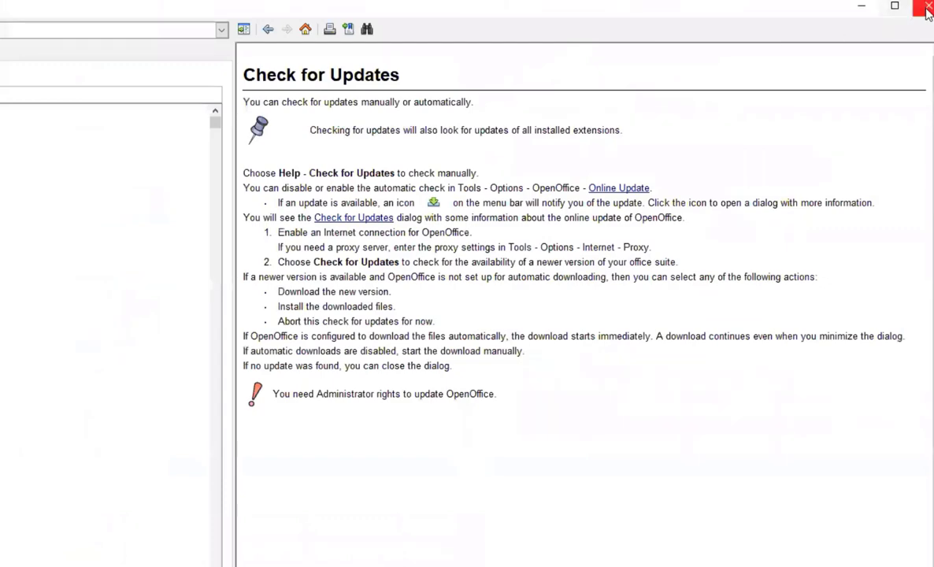
pyautogui.click(926, 11)
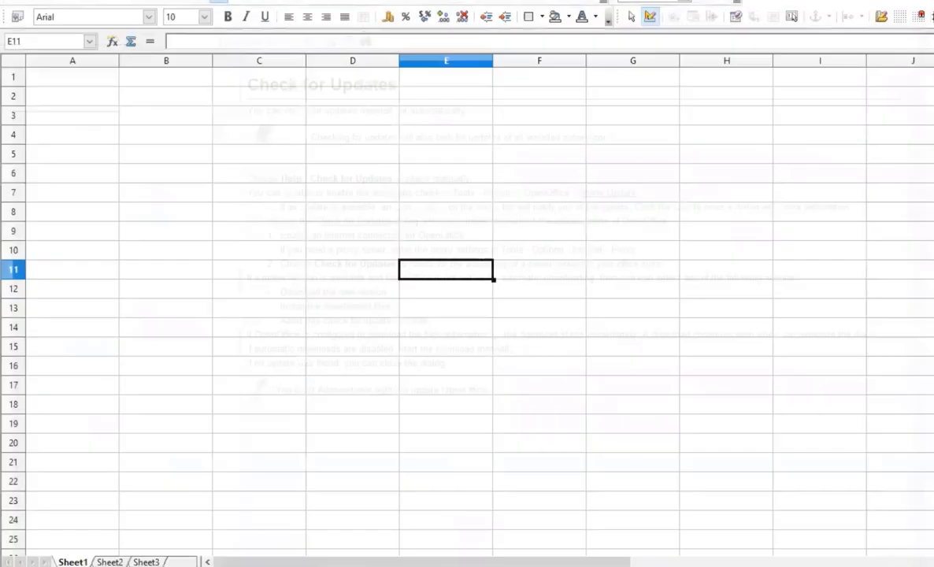
# - Enter the text CBSE in cell B3
pyautogui.click(167, 173)
pyautogui.click(167, 132)
pyautogui.click(169, 120)
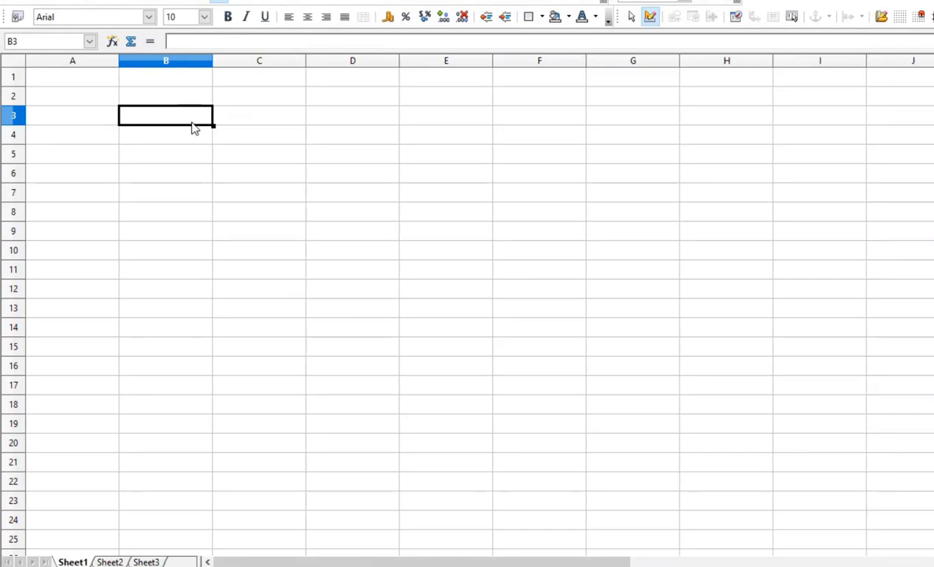
pyautogui.write('G')
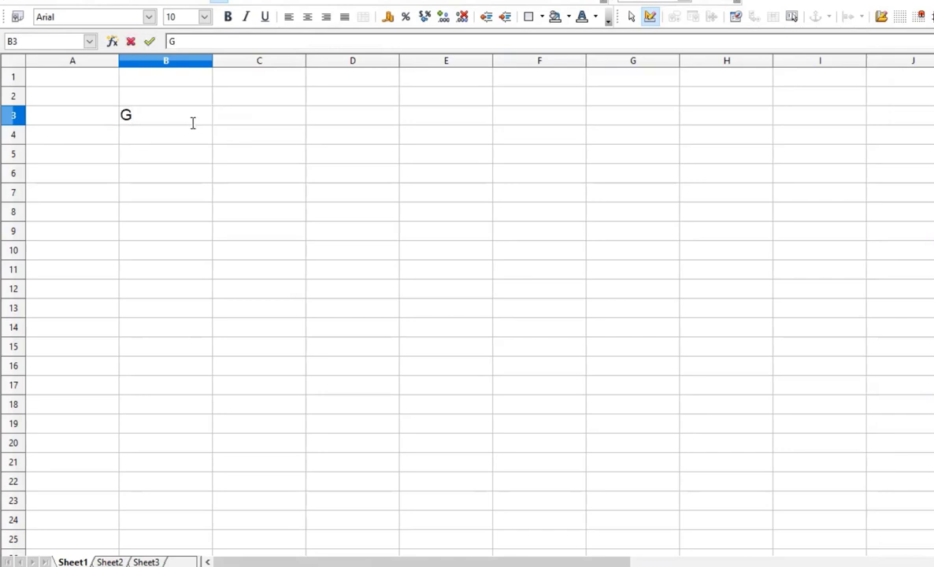
pyautogui.press('BackSpace')
pyautogui.write('CBSE')
pyautogui.press('Return')
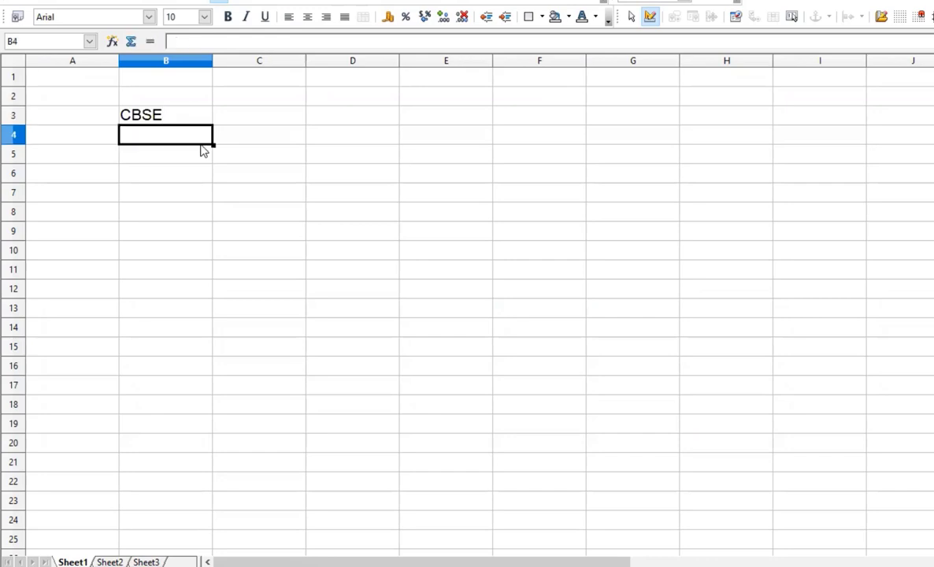
# - Enter the text "The Sagar school" in cell B5
pyautogui.click(203, 151)
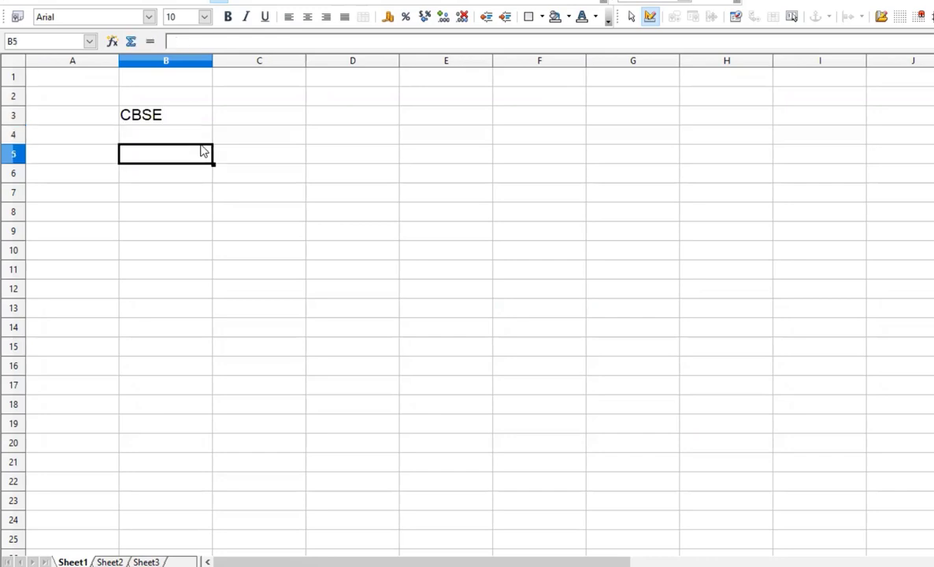
pyautogui.write('The S')
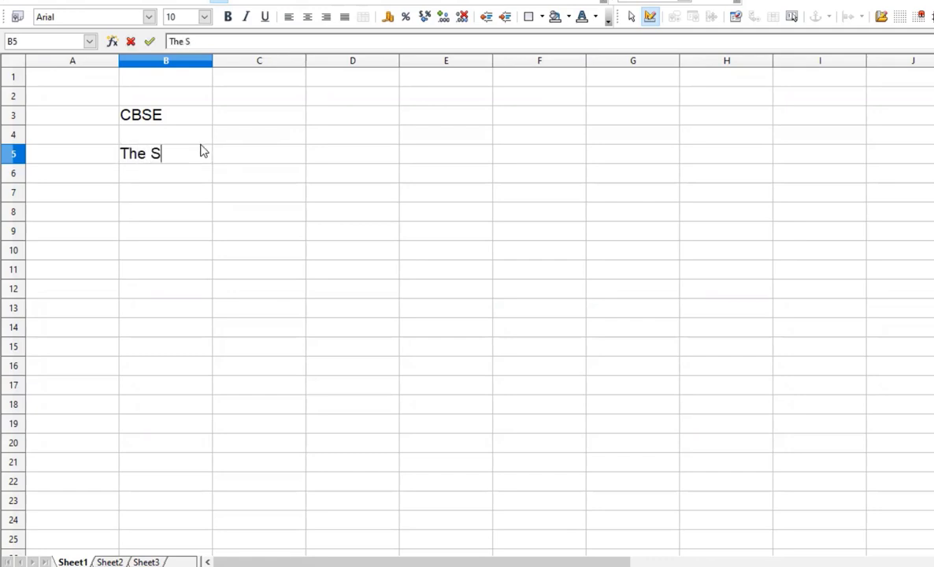
pyautogui.write('agar school')
pyautogui.press('Return')
pyautogui.press('Return')
pyautogui.click(165, 124)
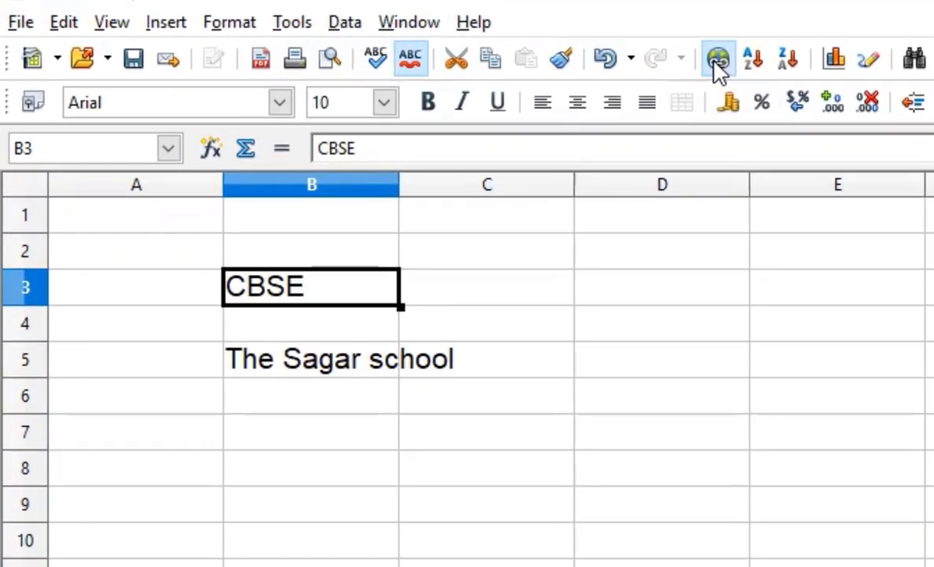
pyautogui.click(172, 26)
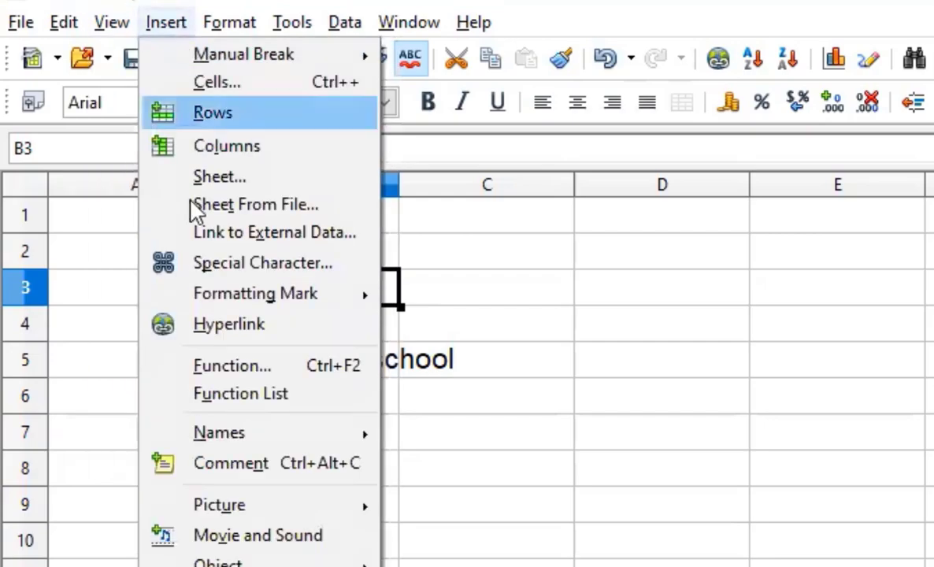
pyautogui.click(209, 326)
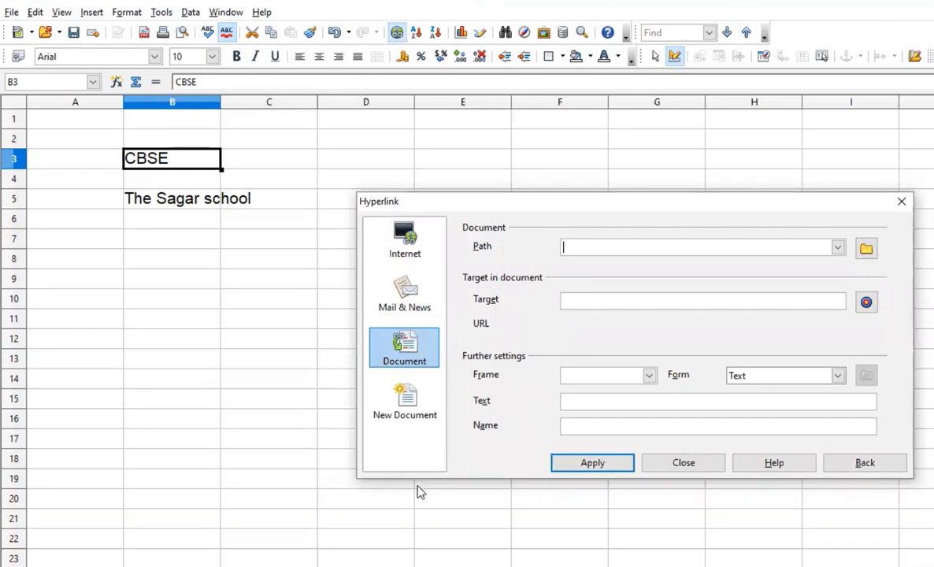
pyautogui.click(401, 236)
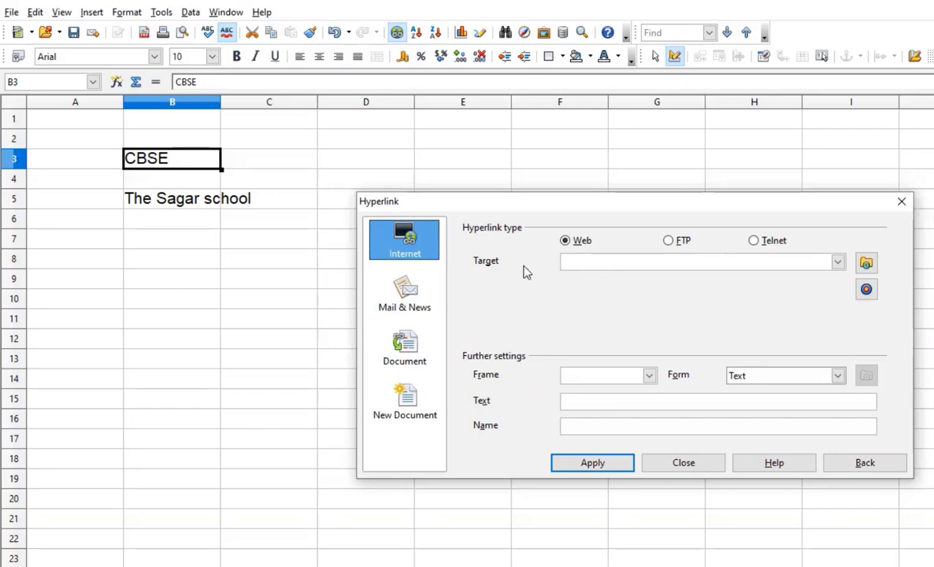
pyautogui.click(617, 261)
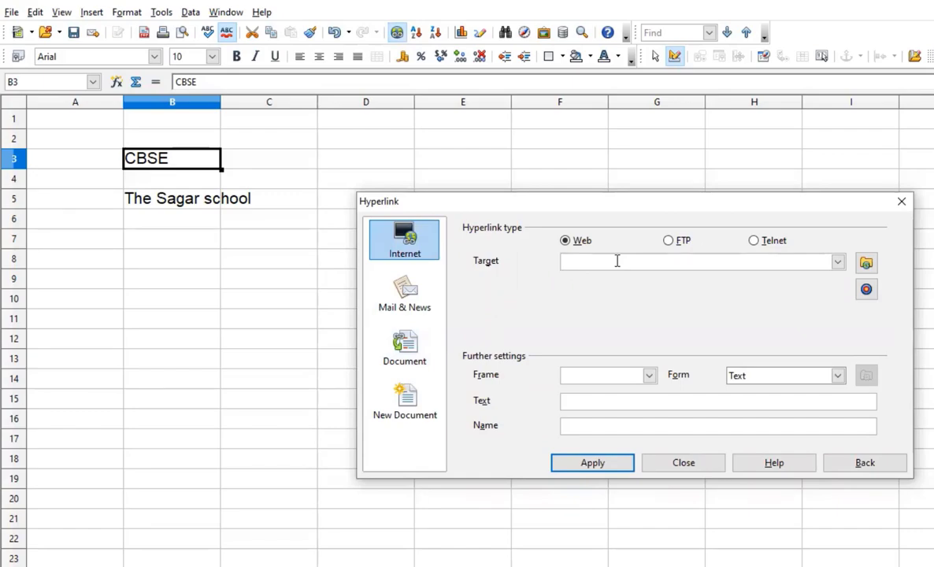
pyautogui.write('www.cbse.gov.in')
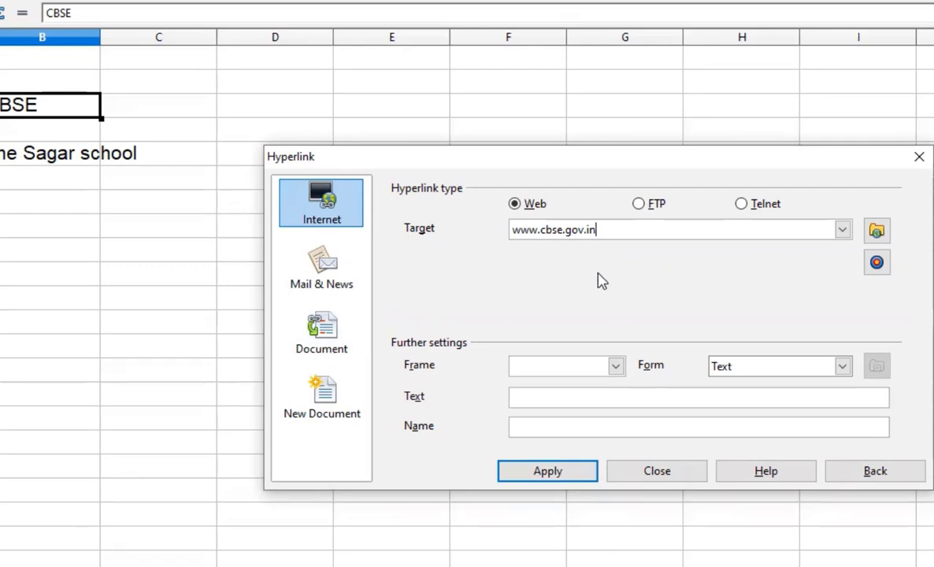
# - Give the hyperlink the display text "CBSE Website" in Text form and insert it into cell B3
pyautogui.click(577, 393)
pyautogui.write('BSE Website')
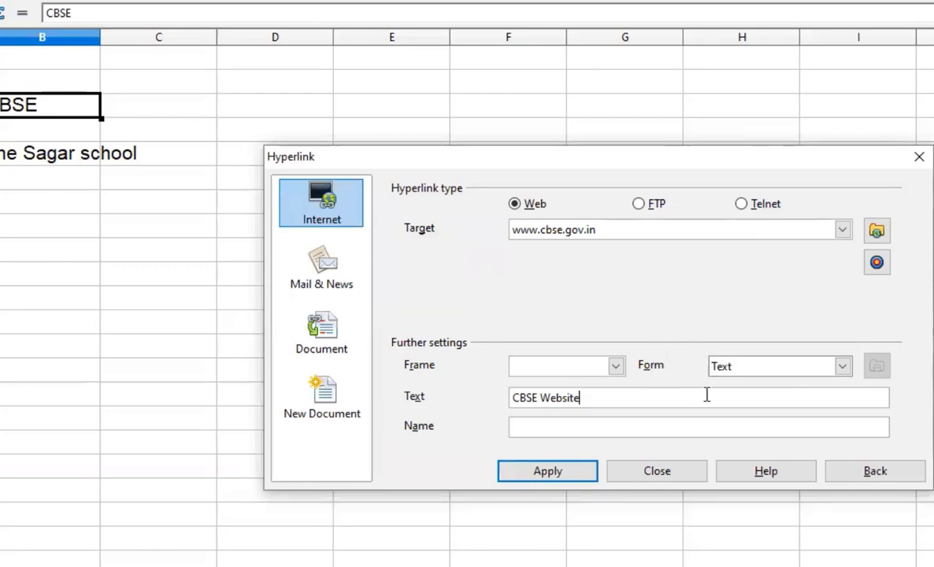
pyautogui.click(842, 367)
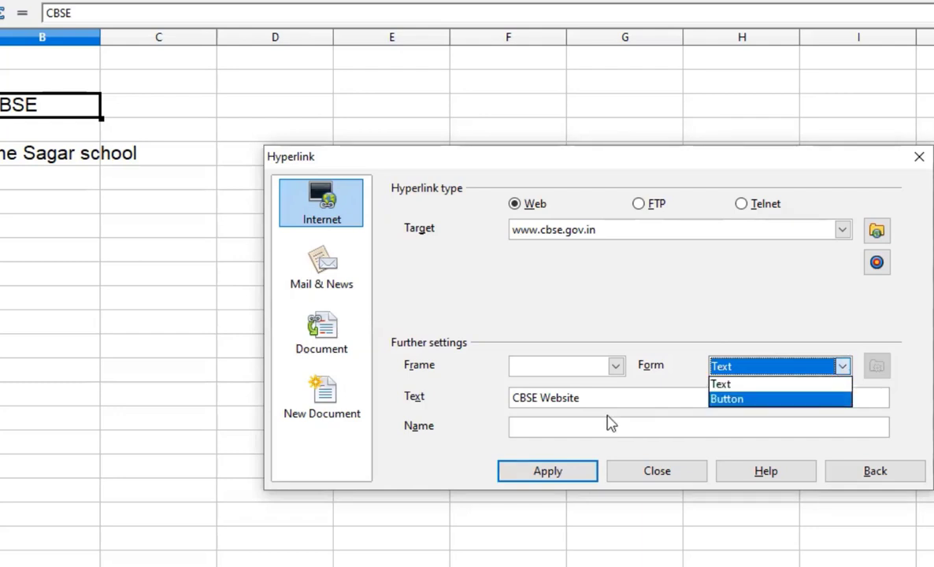
pyautogui.click(762, 384)
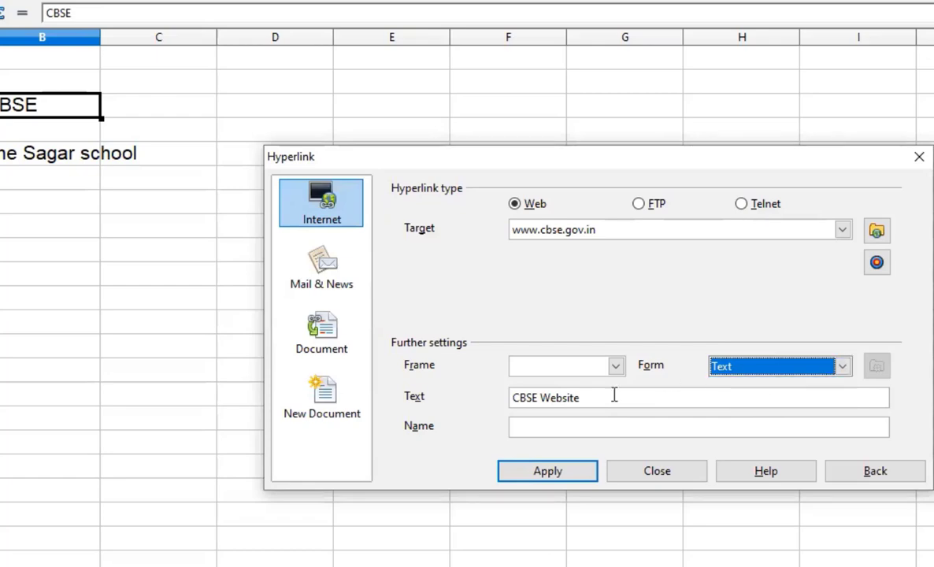
pyautogui.click(569, 472)
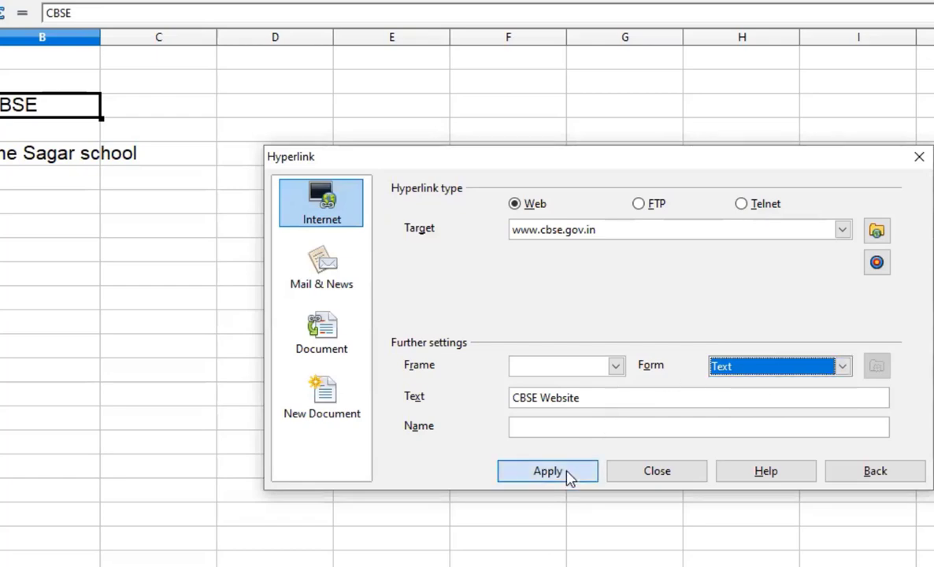
pyautogui.click(635, 473)
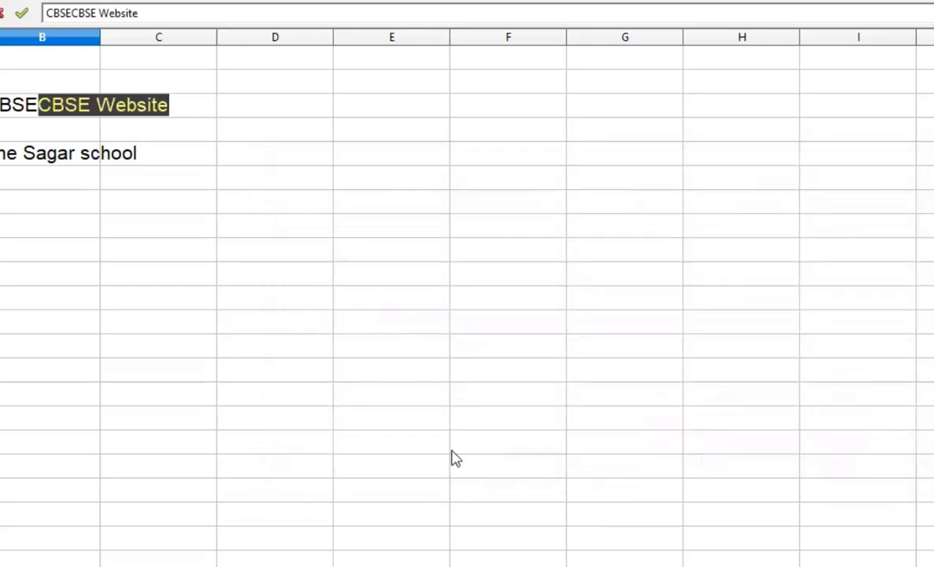
pyautogui.click(1, 347)
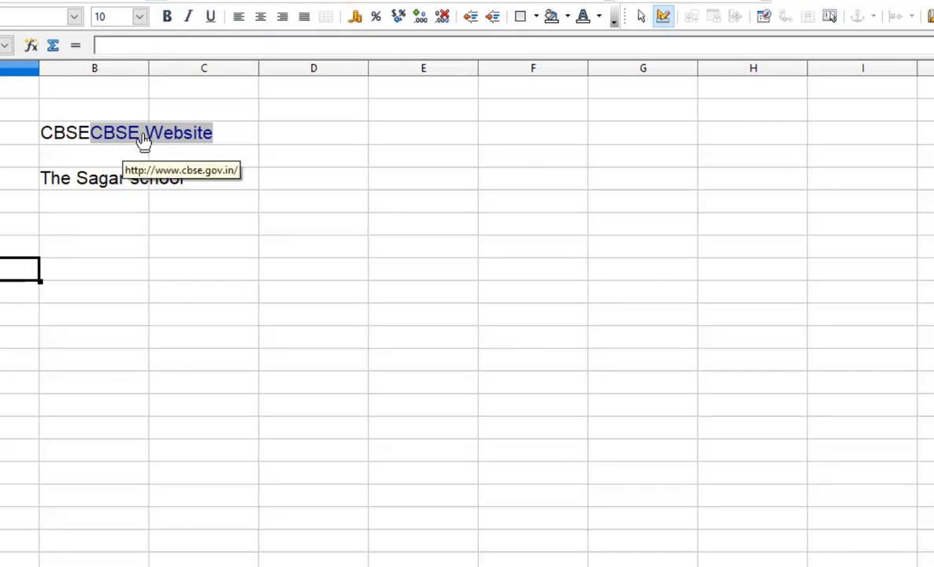
# - Widen column B to about 1.55 inches so that its entries fit
pyautogui.click(79, 185)
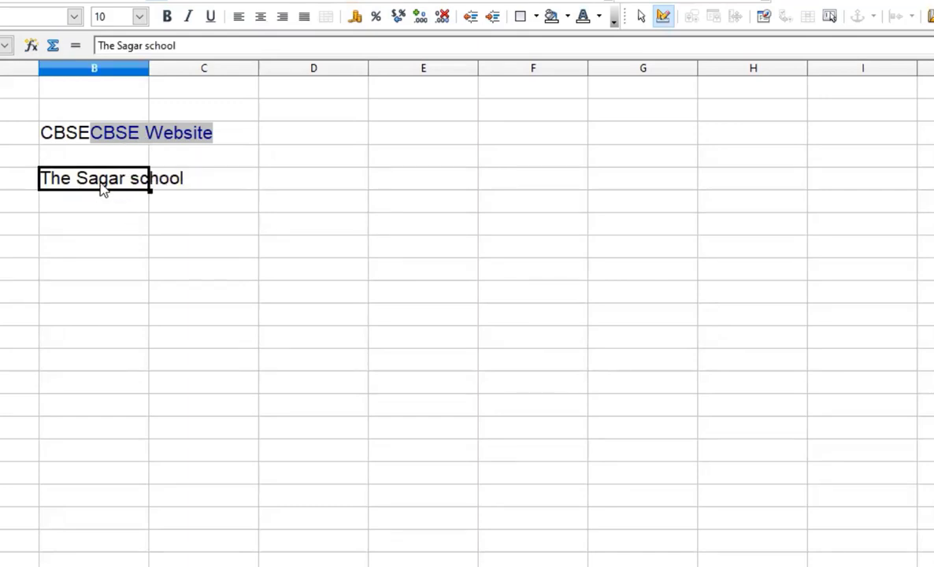
pyautogui.moveTo(141, 68); pyautogui.dragTo(202, 63)
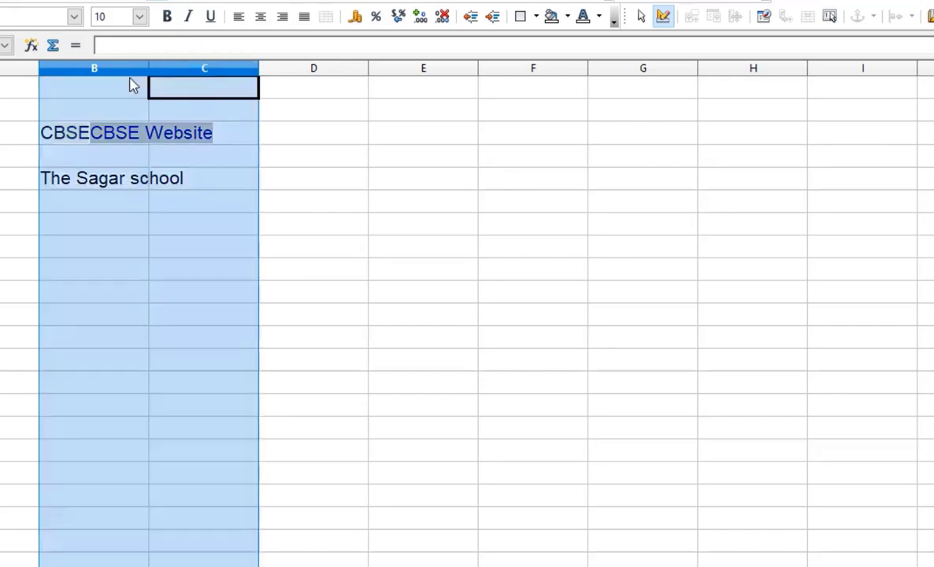
pyautogui.click(109, 179)
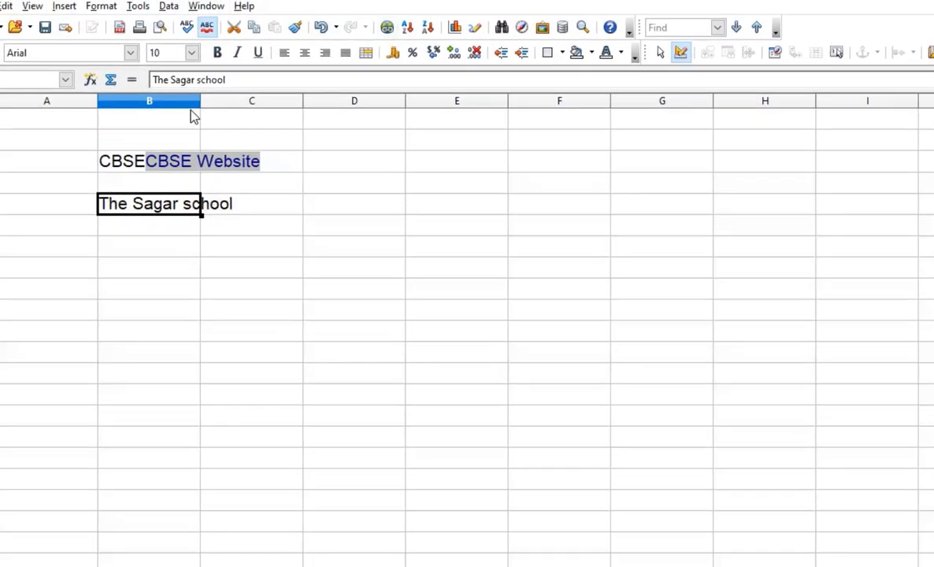
pyautogui.moveTo(200, 100); pyautogui.dragTo(274, 99)
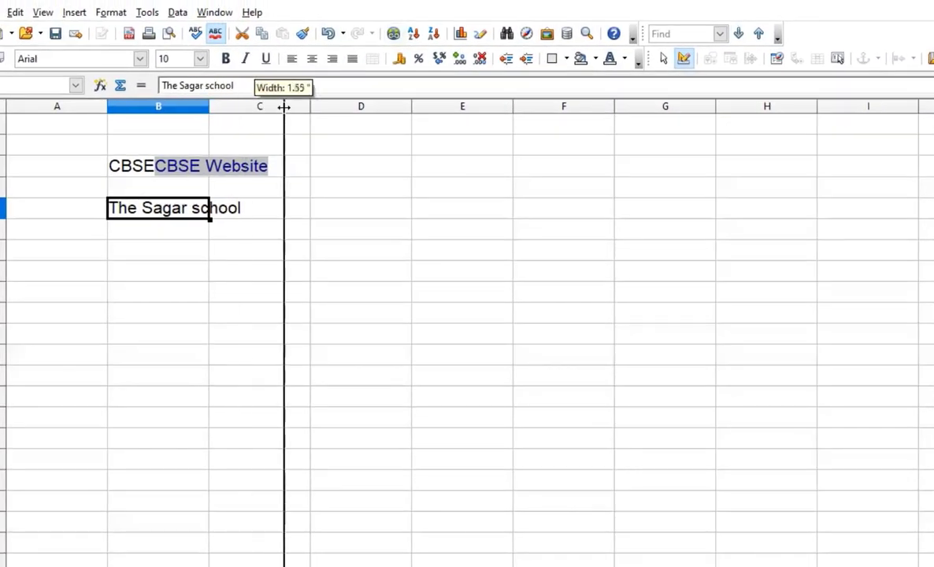
pyautogui.click(75, 12)
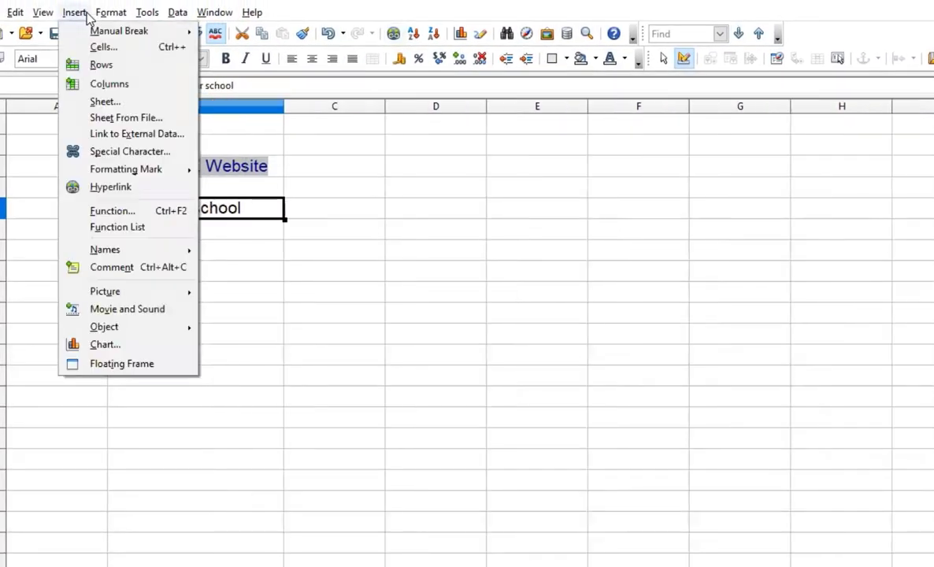
pyautogui.click(111, 12)
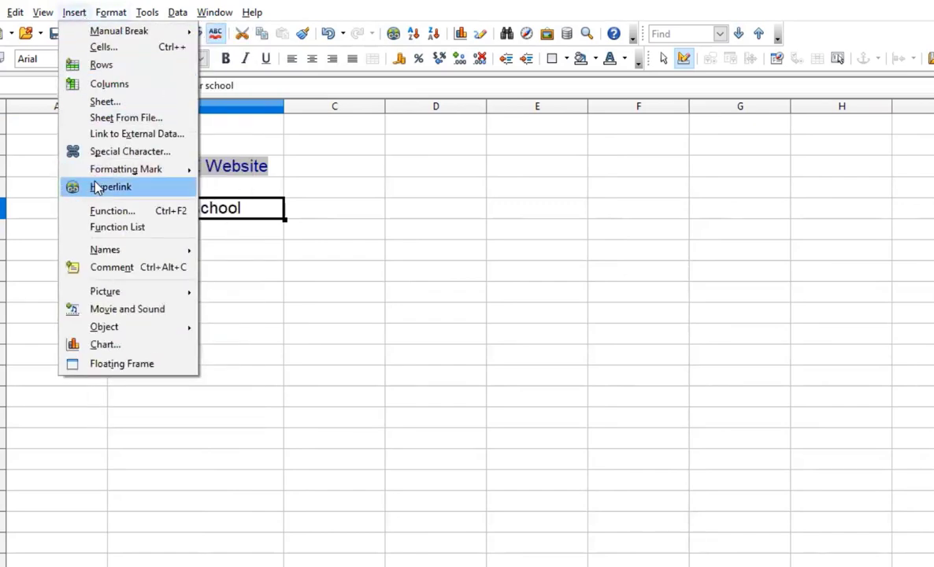
pyautogui.click(87, 169)
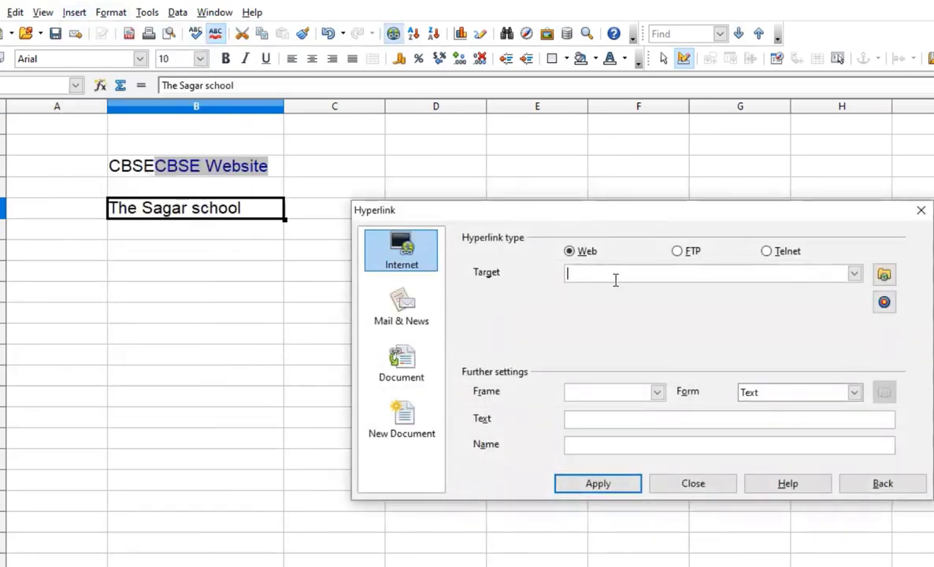
pyautogui.write('www.the')
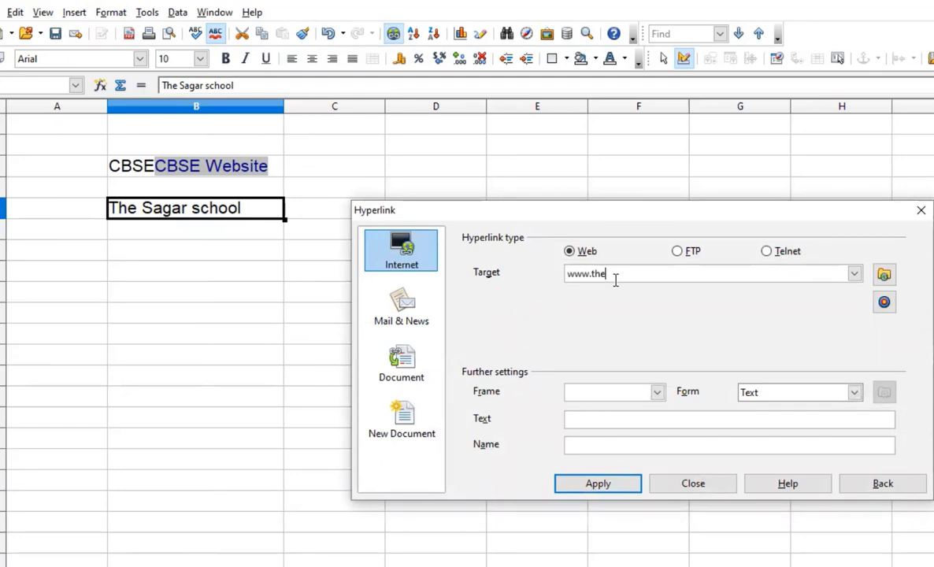
pyautogui.write('sagarschool.org')
# - Set the hyperlink's form to Button with the text School, insert it at cell B5, and close the dialog
pyautogui.click(854, 393)
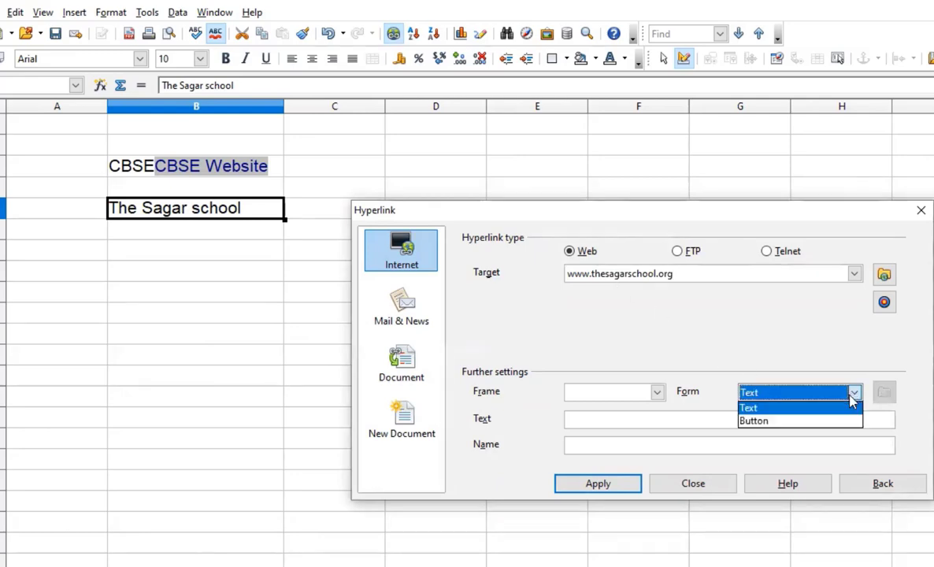
pyautogui.click(835, 423)
pyautogui.click(740, 422)
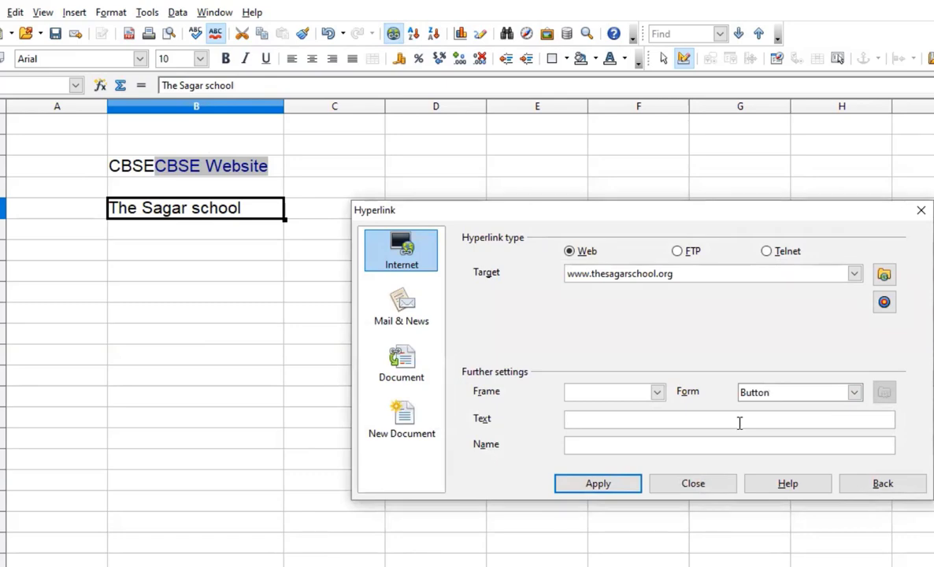
pyautogui.write('School')
pyautogui.click(604, 486)
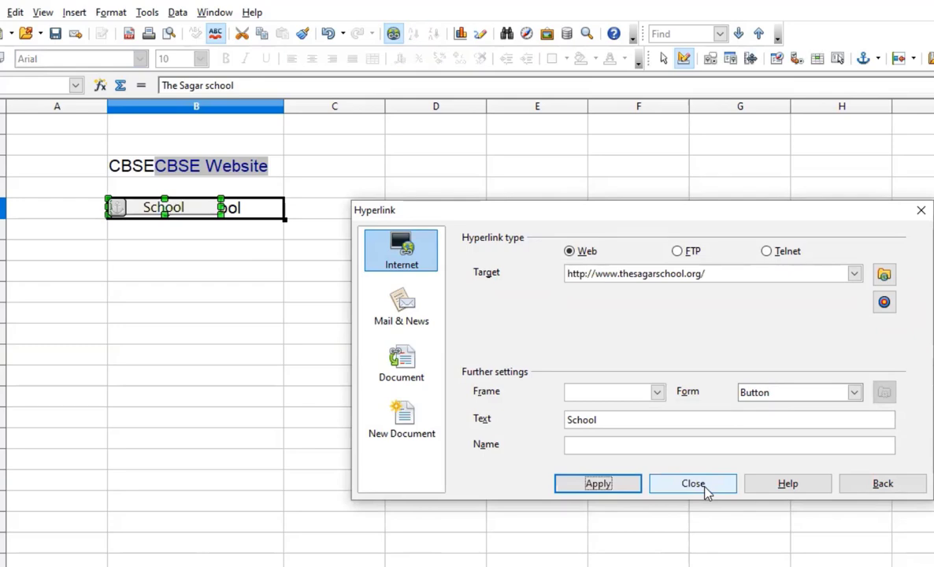
pyautogui.click(693, 484)
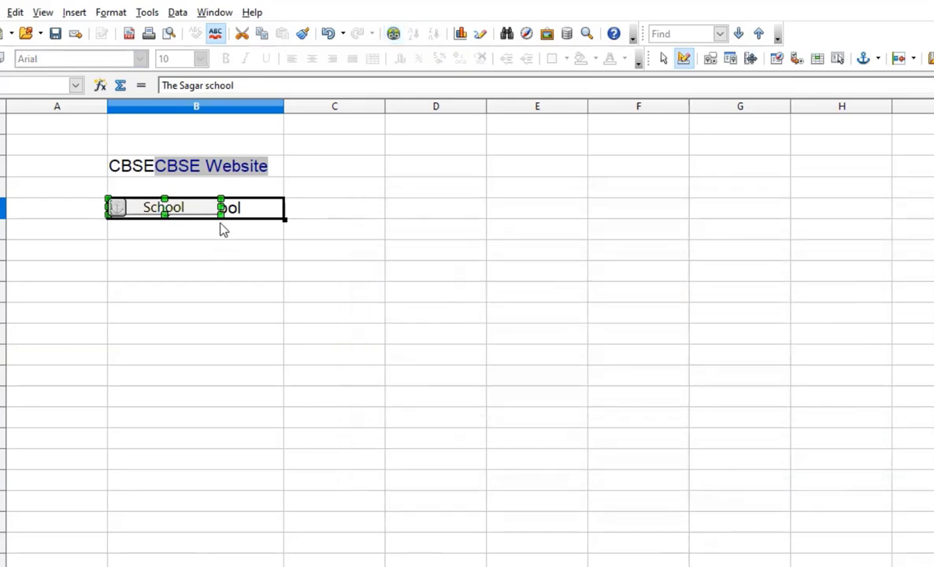
# - Stretch the School button to the full width of cell B5 and deselect it
pyautogui.moveTo(221, 209); pyautogui.dragTo(282, 218)
pyautogui.click(230, 255)
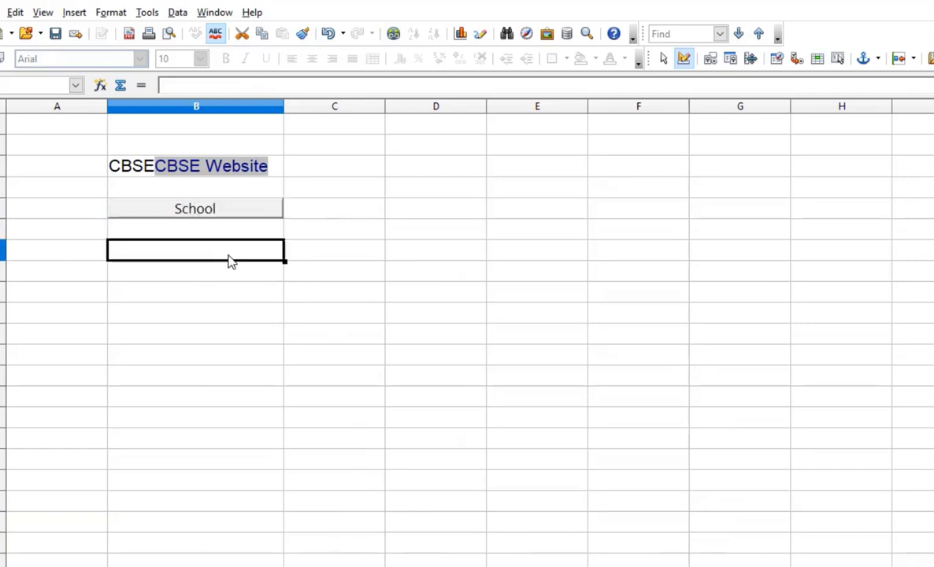
pyautogui.click(208, 209)
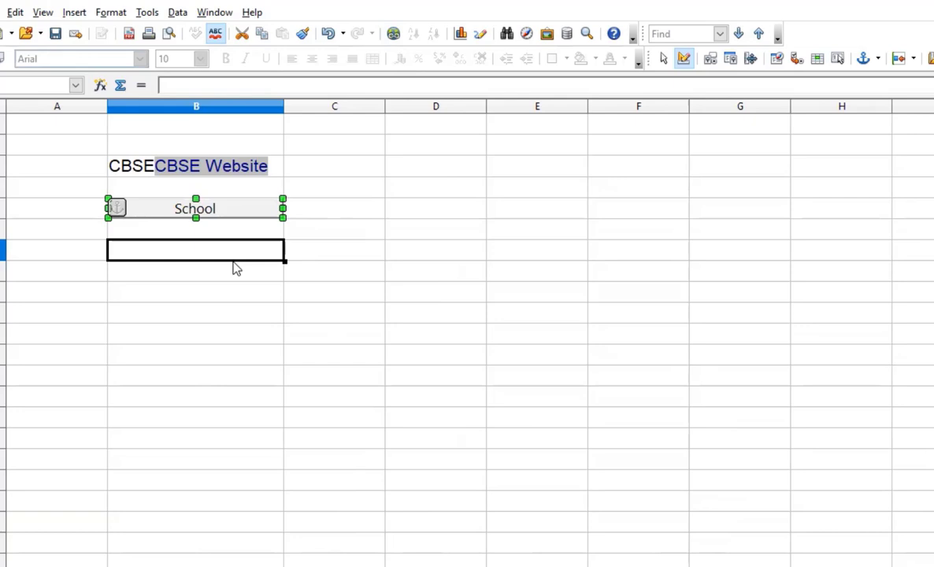
pyautogui.click(167, 252)
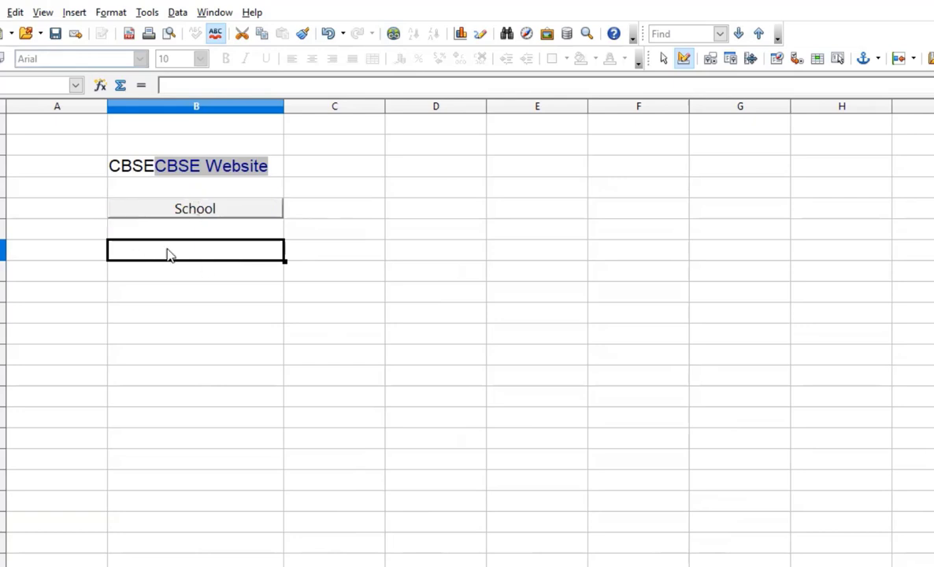
pyautogui.click(196, 214)
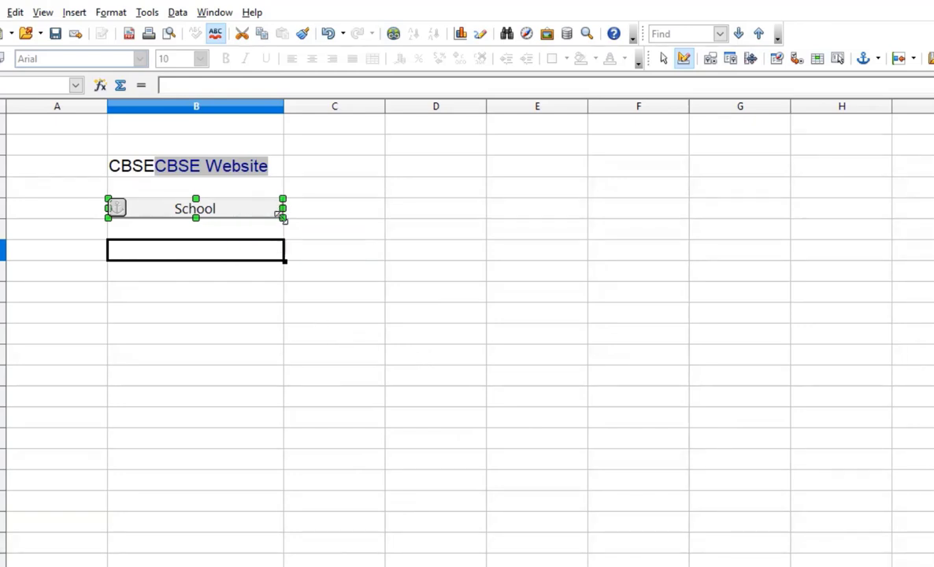
# - Make the School button slightly taller, switch off design mode, and deselect the button
pyautogui.moveTo(282, 218)
pyautogui.mouseDown()
pyautogui.moveTo(334, 252)
pyautogui.moveTo(270, 223)
pyautogui.moveTo(283, 225)
pyautogui.mouseUp()
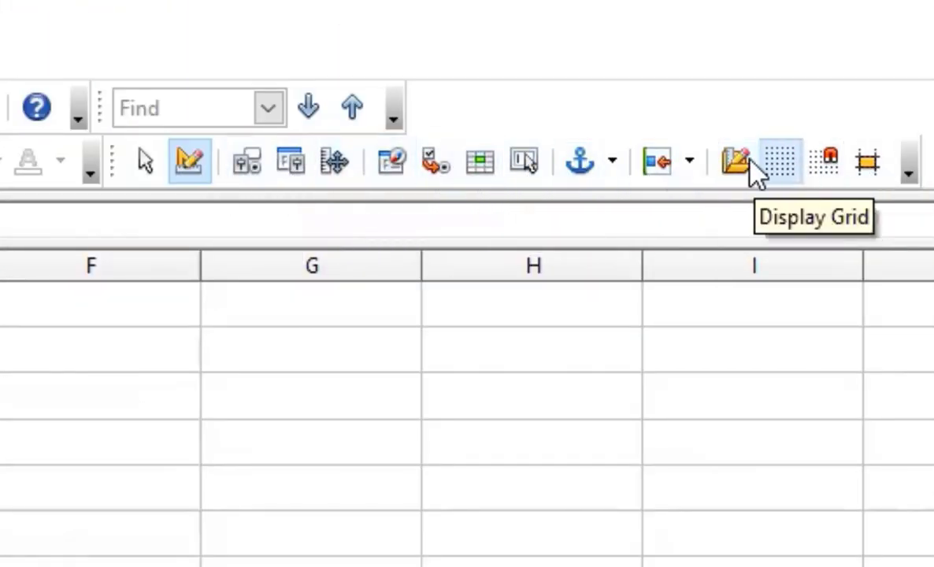
pyautogui.click(198, 169)
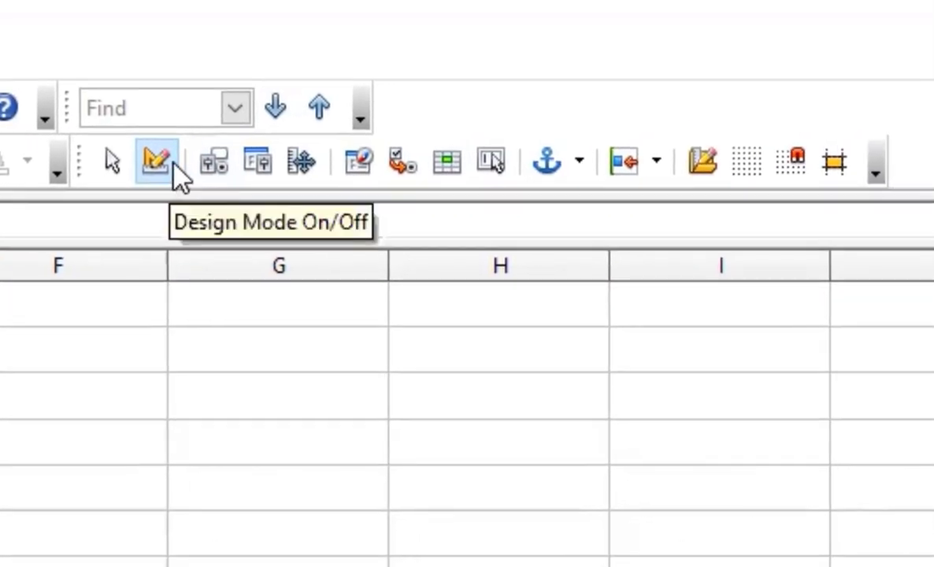
pyautogui.click(165, 158)
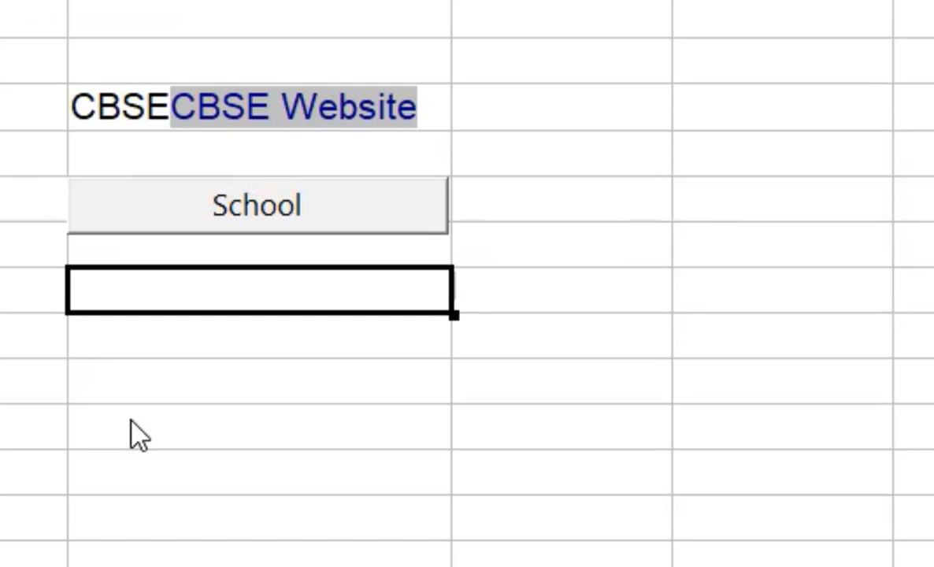
pyautogui.click(540, 476)
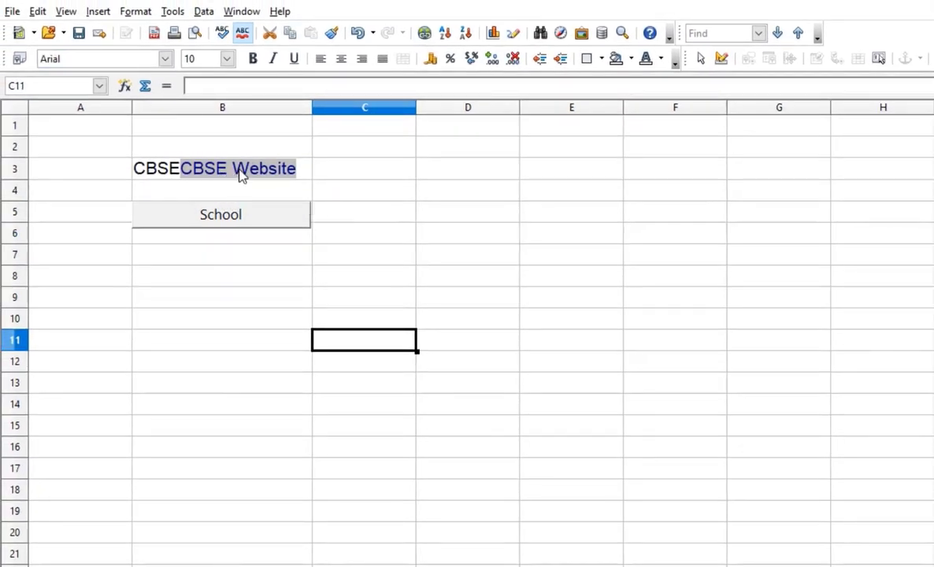
# - Test the CBSE Website link and the School button, returning to the spreadsheet after each page opens
pyautogui.keyDown('ctrl'); pyautogui.click(242, 174); pyautogui.keyUp('ctrl')
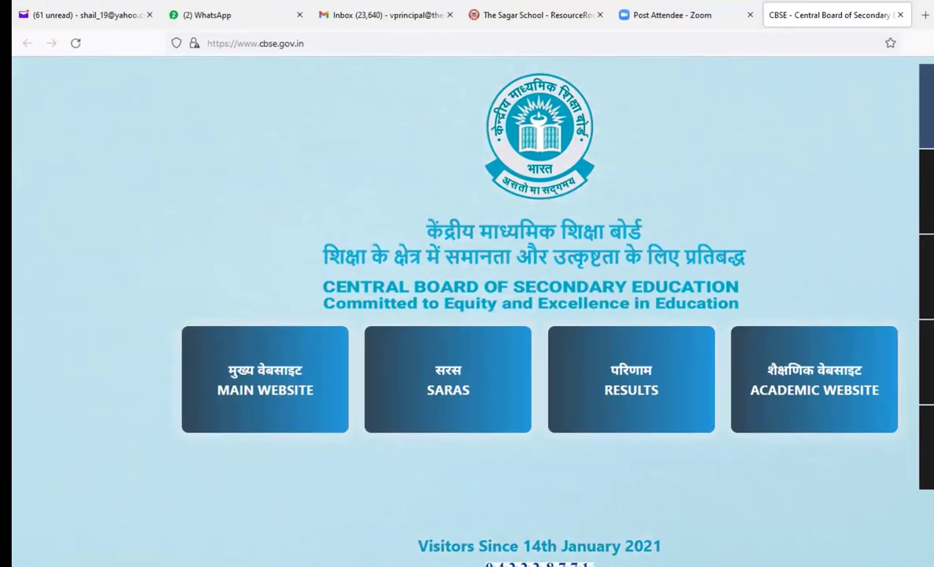
pyautogui.hotkey('alt', 'Tab')
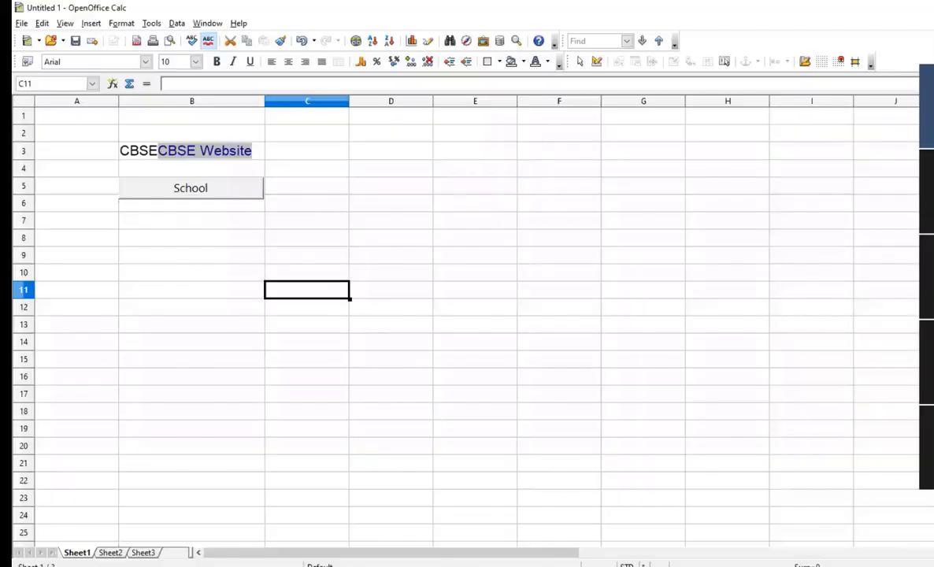
pyautogui.click(188, 193)
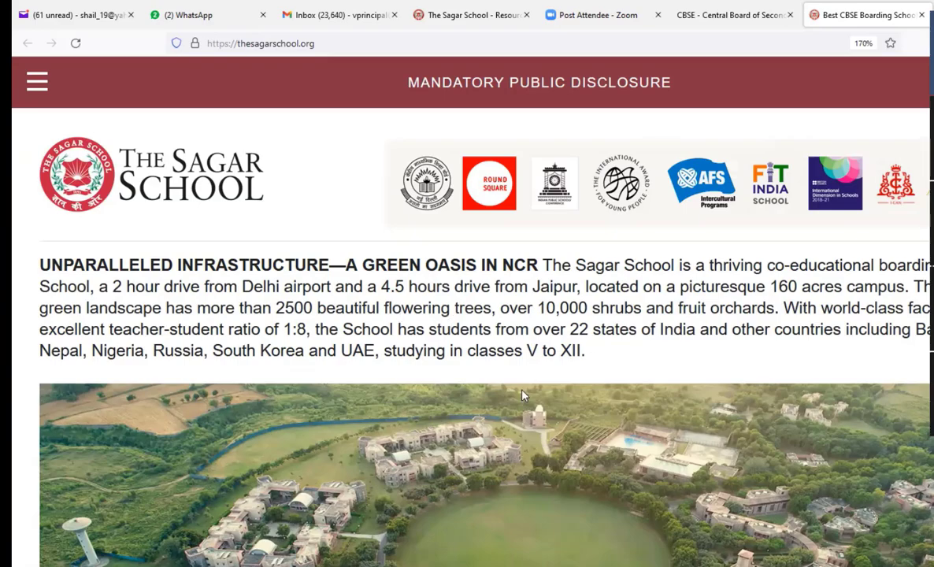
pyautogui.hotkey('alt', 'Tab')
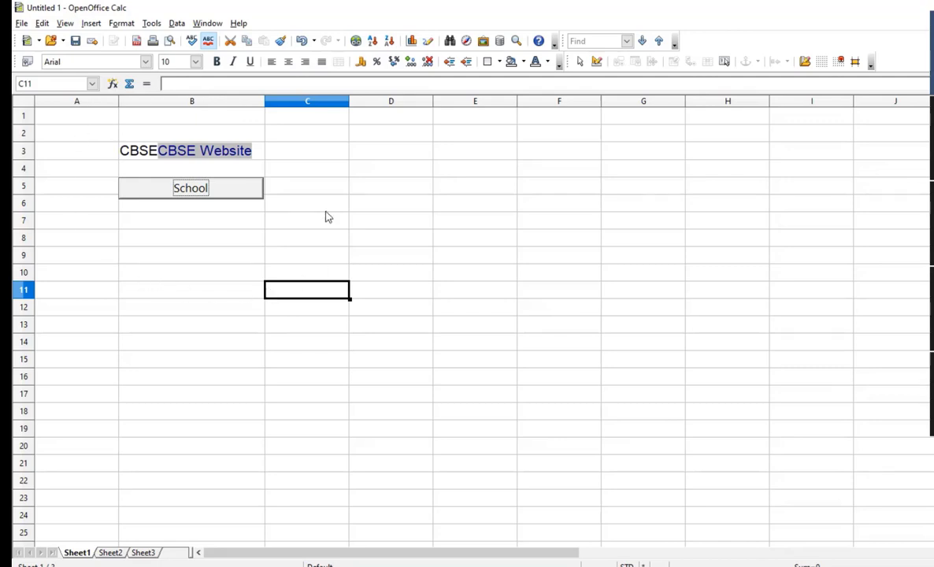
# - Start a hyperlink in cell B8 and set its category to Document after viewing the other link categories
pyautogui.click(241, 235)
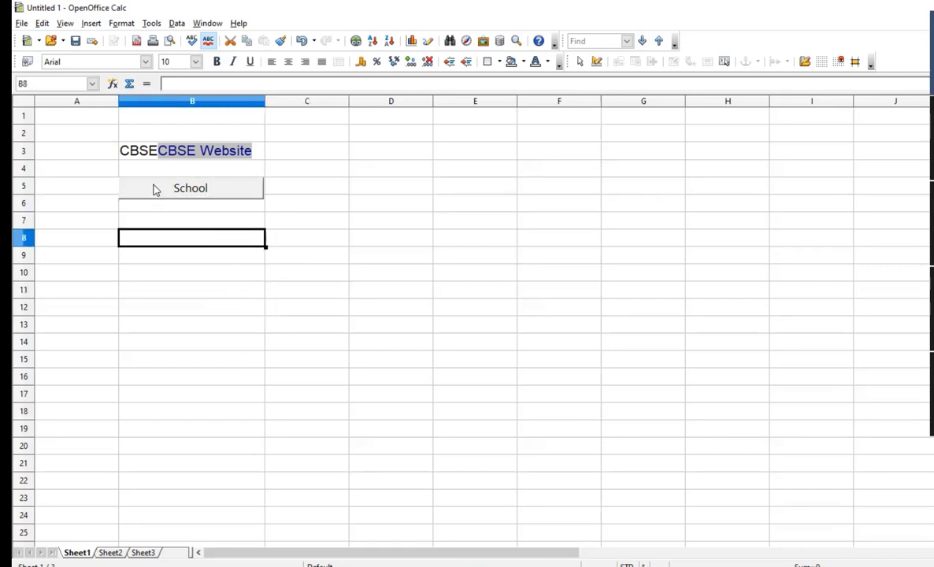
pyautogui.hotkey('ctrl', 'k')
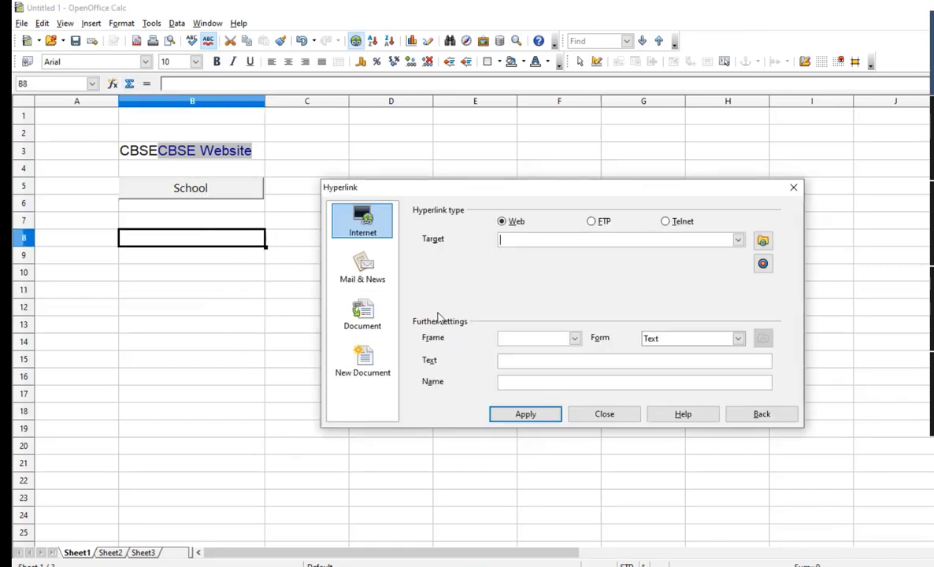
pyautogui.click(381, 281)
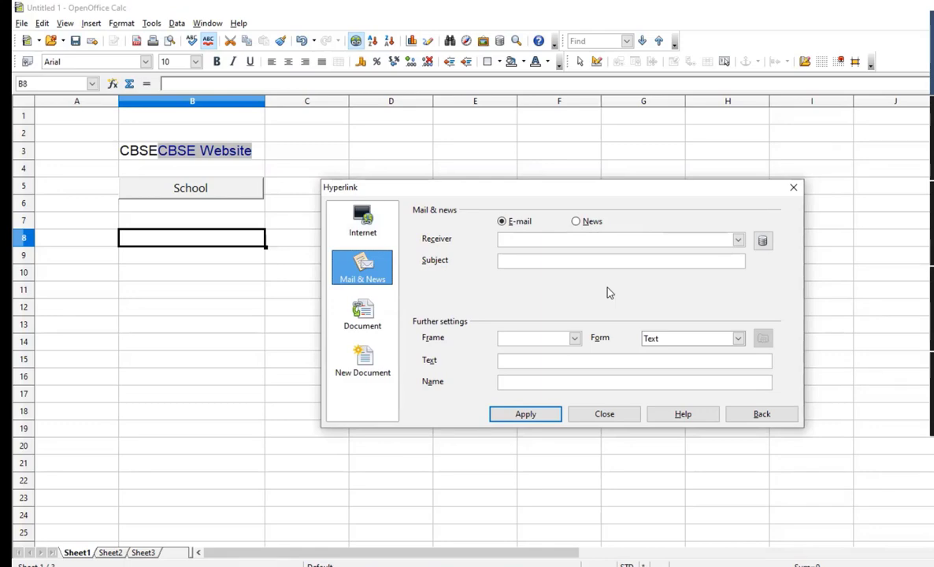
pyautogui.click(368, 323)
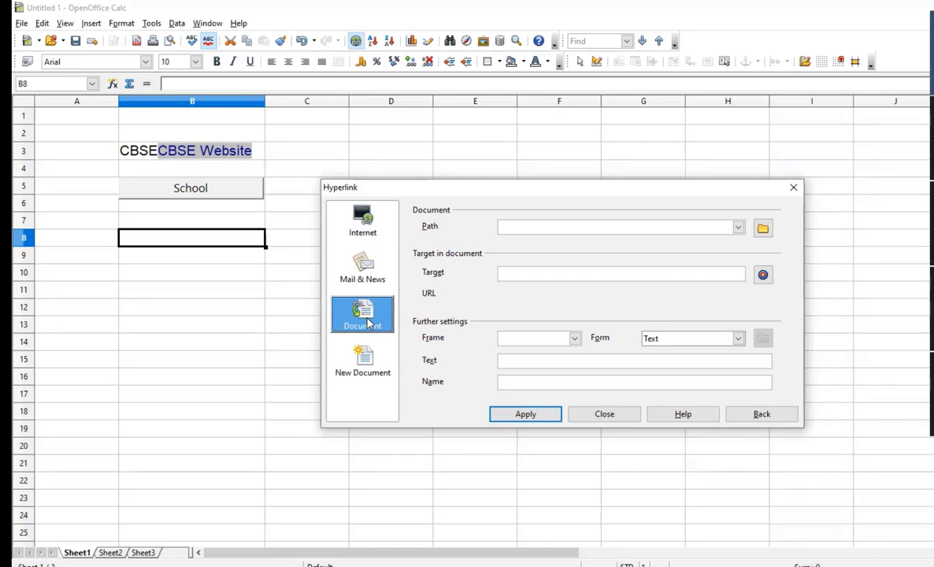
pyautogui.click(365, 360)
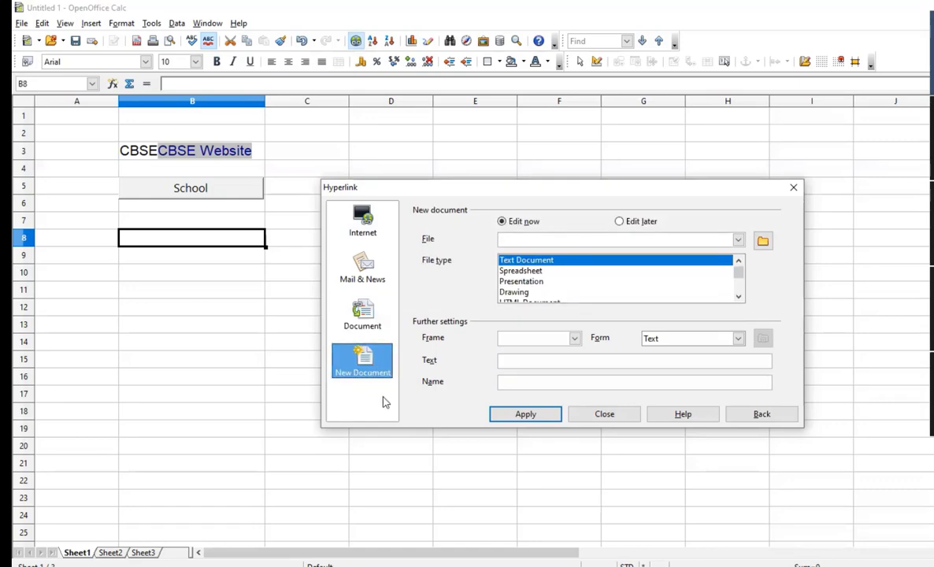
pyautogui.click(367, 317)
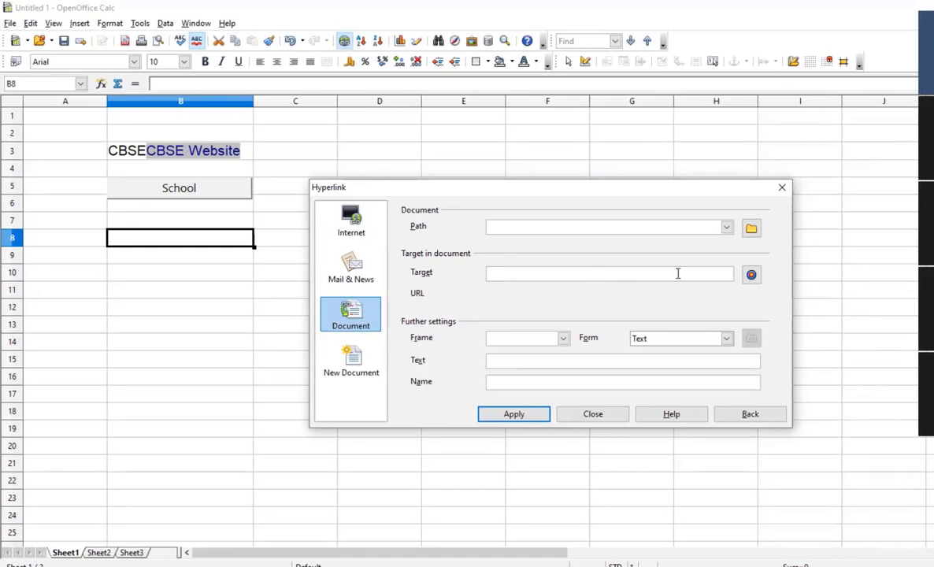
# - Examine which sheets of the current document can serve as link targets, and close the target list without applying one
pyautogui.click(751, 275)
pyautogui.moveTo(871, 186); pyautogui.dragTo(729, 169)
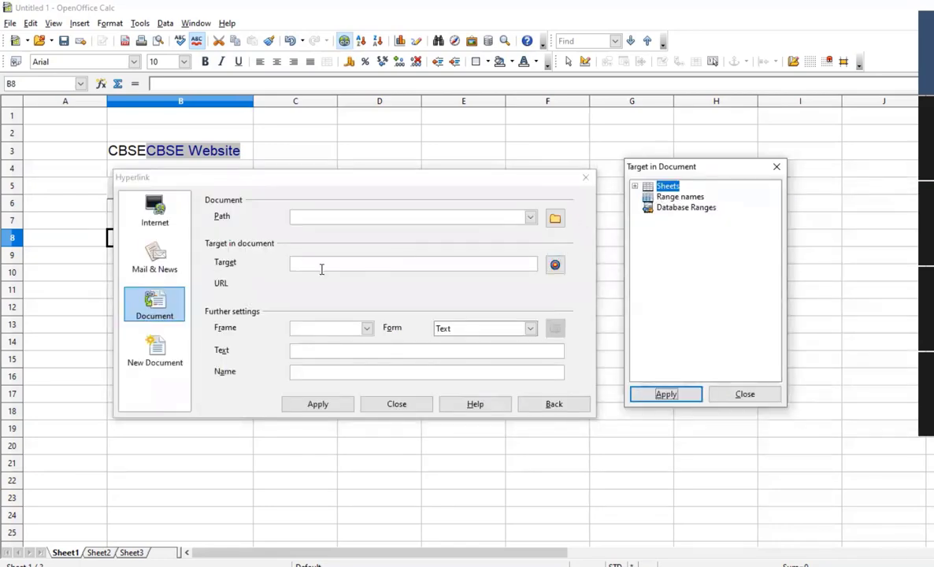
pyautogui.click(776, 166)
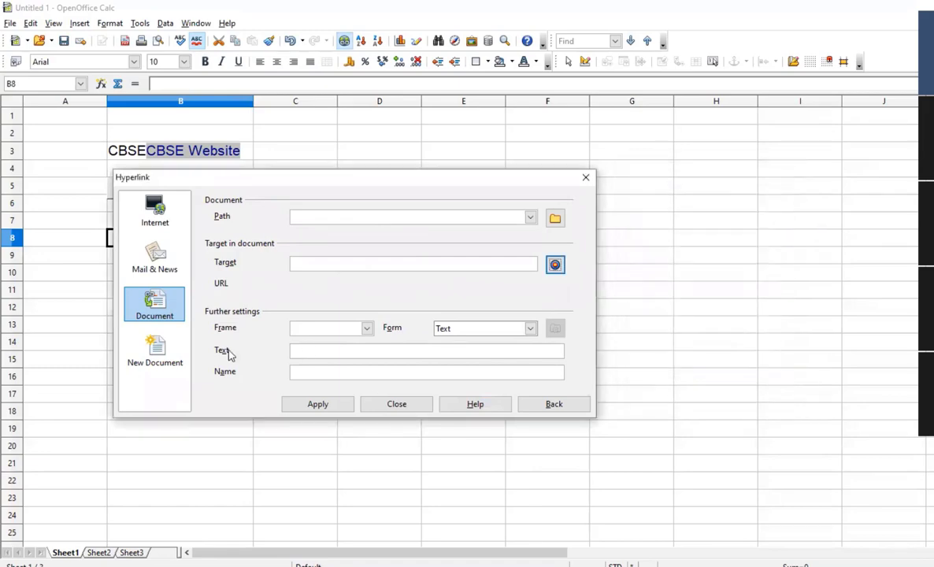
pyautogui.click(555, 265)
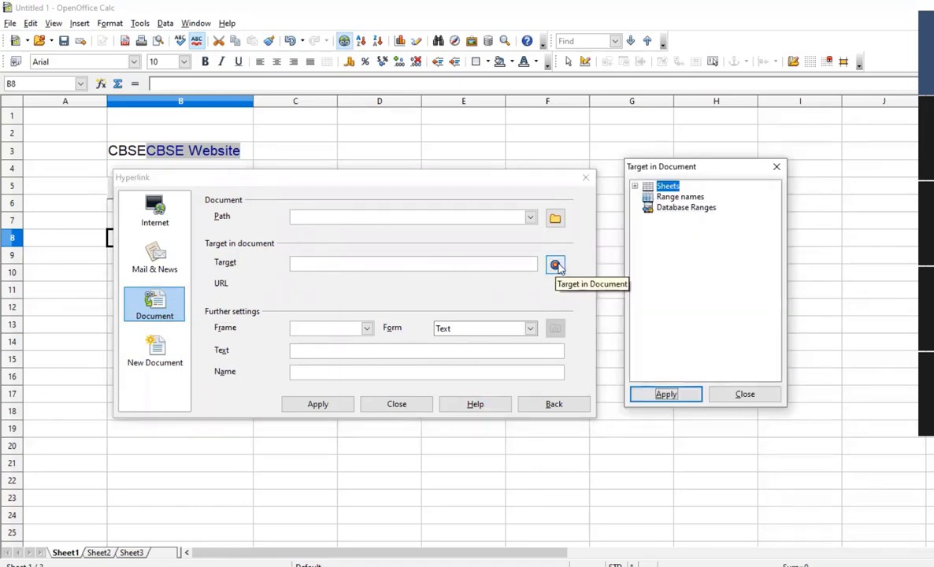
pyautogui.click(635, 187)
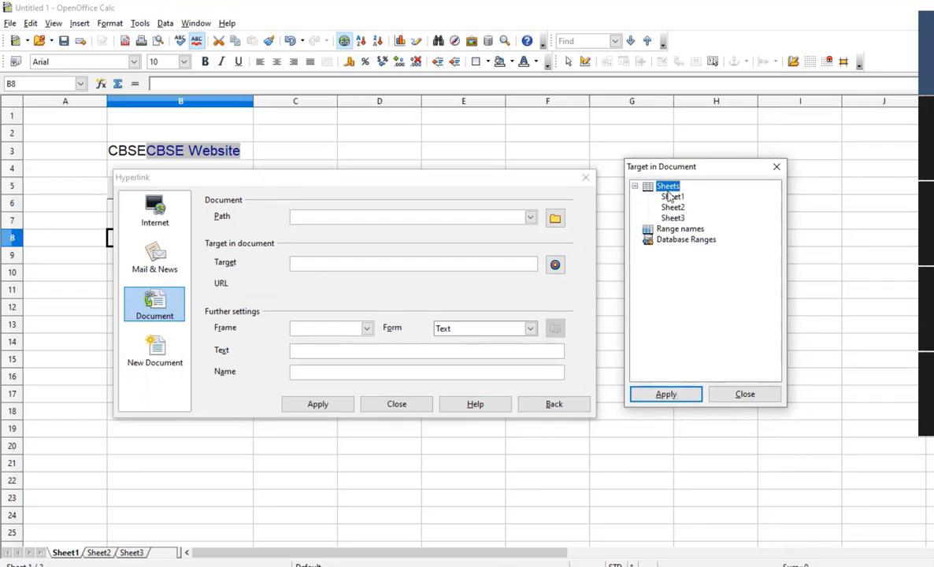
pyautogui.click(671, 197)
pyautogui.click(673, 208)
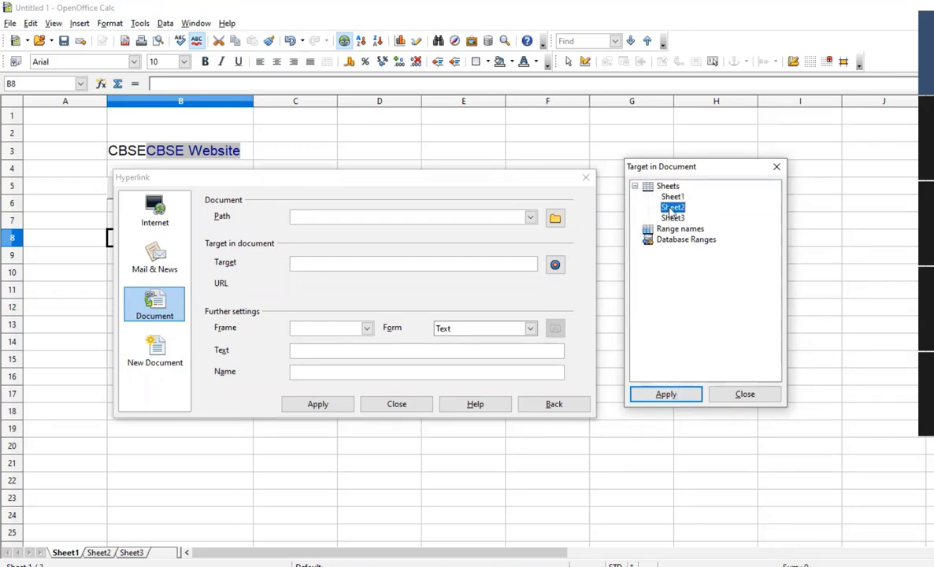
pyautogui.click(673, 218)
pyautogui.click(671, 187)
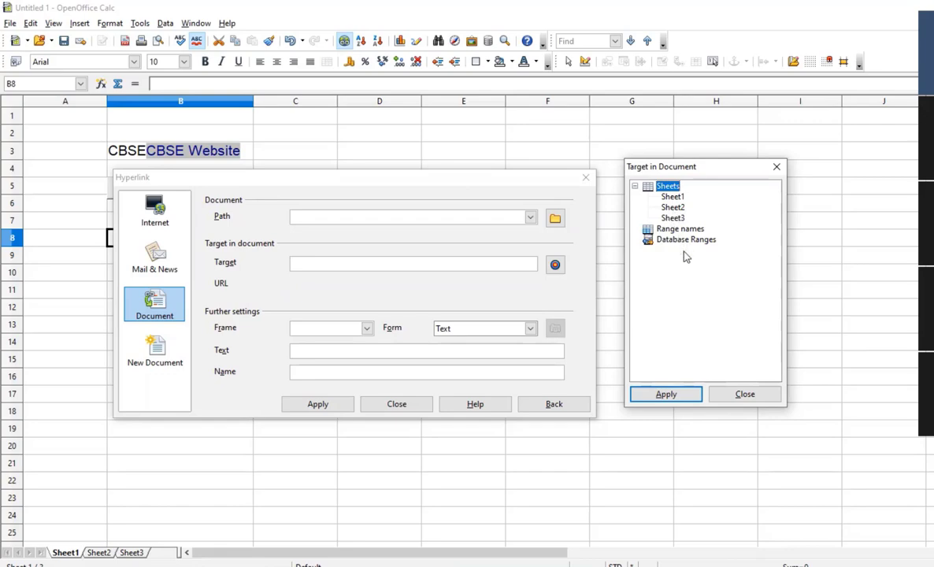
pyautogui.click(744, 394)
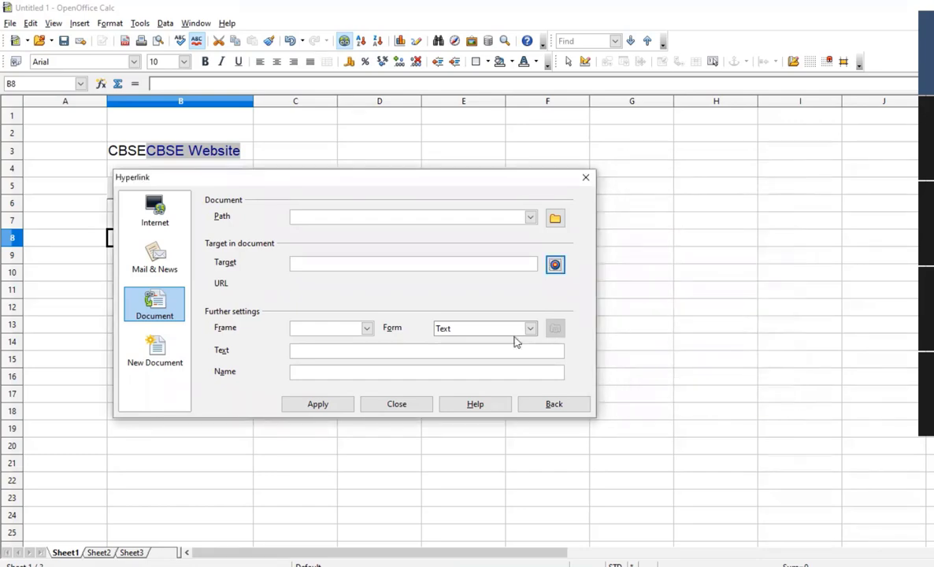
# - Set the hyperlink's document path to Class10A.ods in the Class 10 folder
pyautogui.click(554, 218)
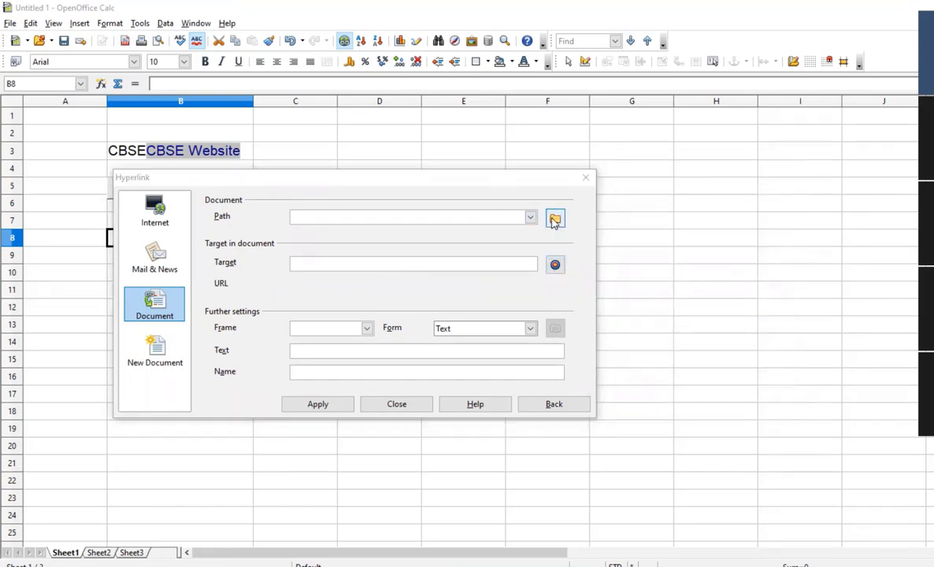
pyautogui.scroll(-6, 354, 347)
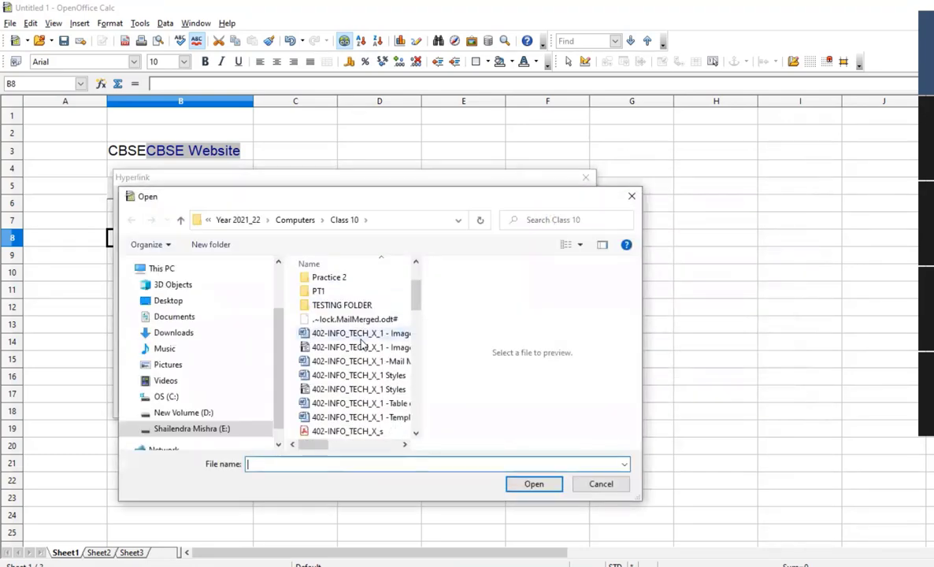
pyautogui.click(362, 344)
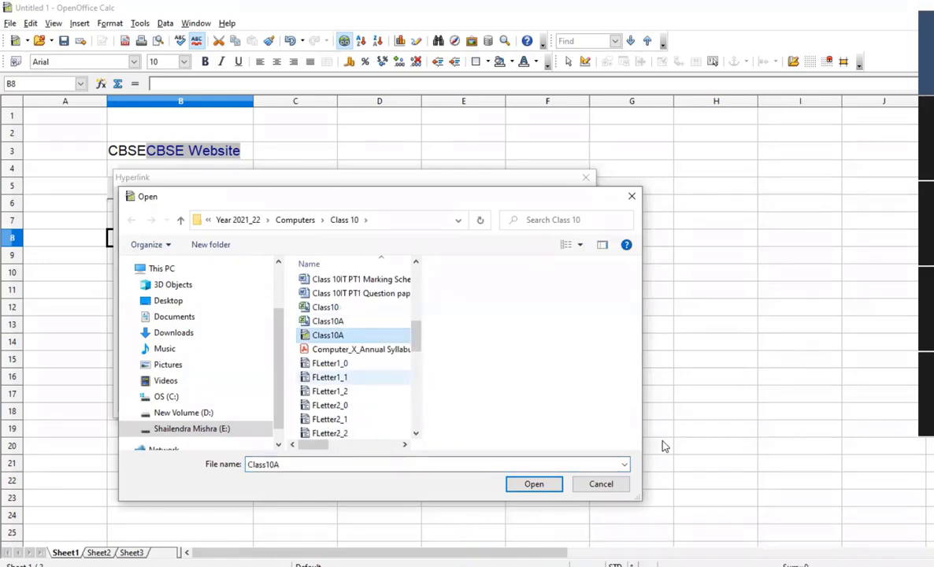
pyautogui.click(528, 488)
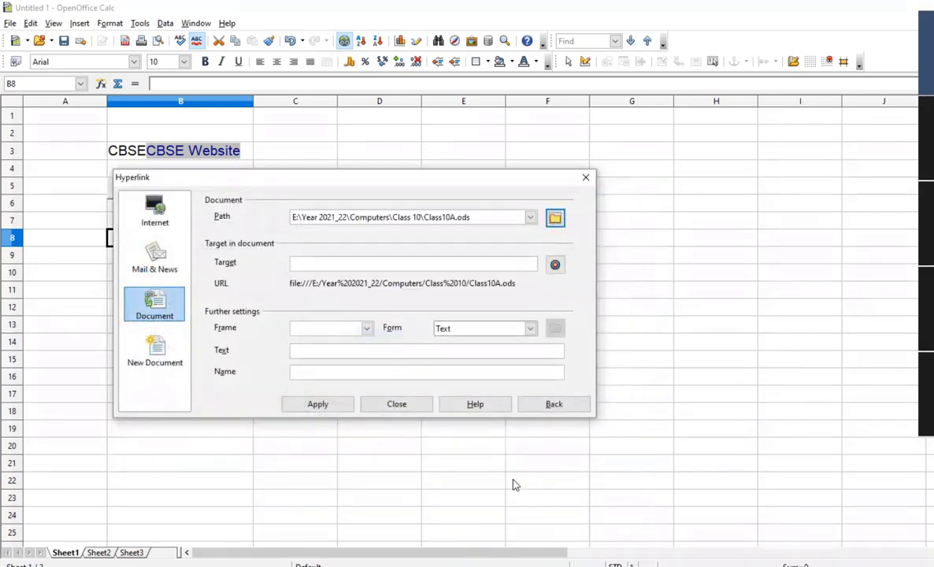
# - Choose Sheet1 of Class10A.ods as the hyperlink's target in the document and close the target list
pyautogui.click(556, 266)
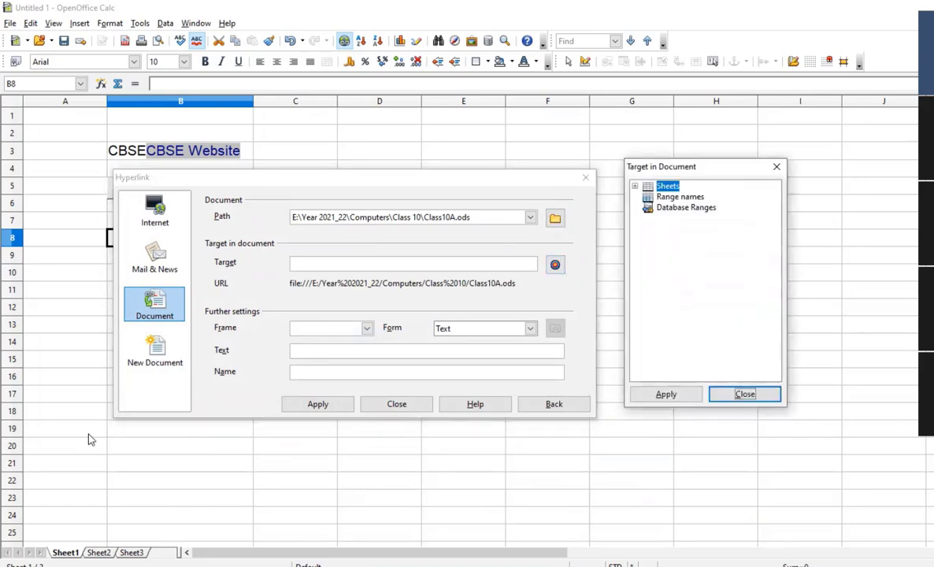
pyautogui.click(635, 186)
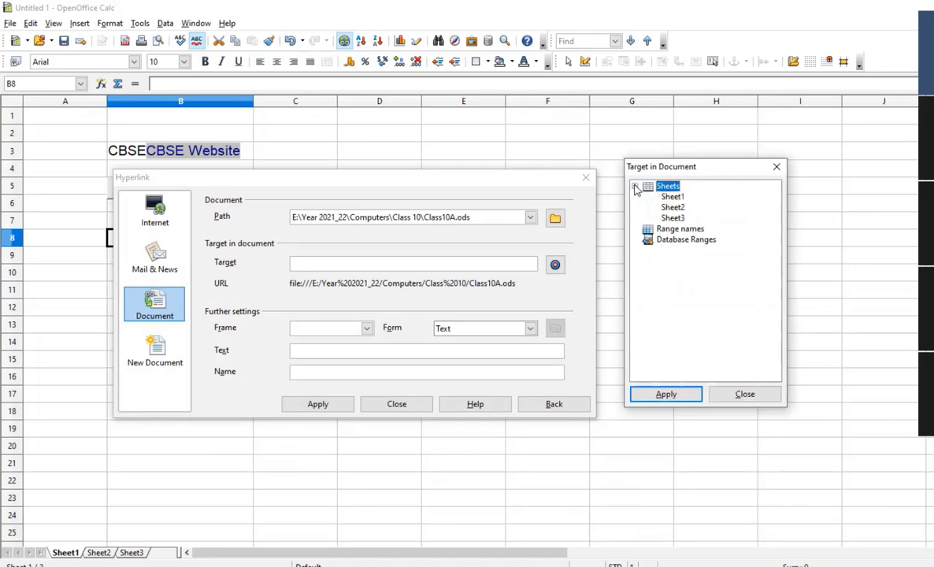
pyautogui.click(673, 198)
pyautogui.doubleClick(674, 198)
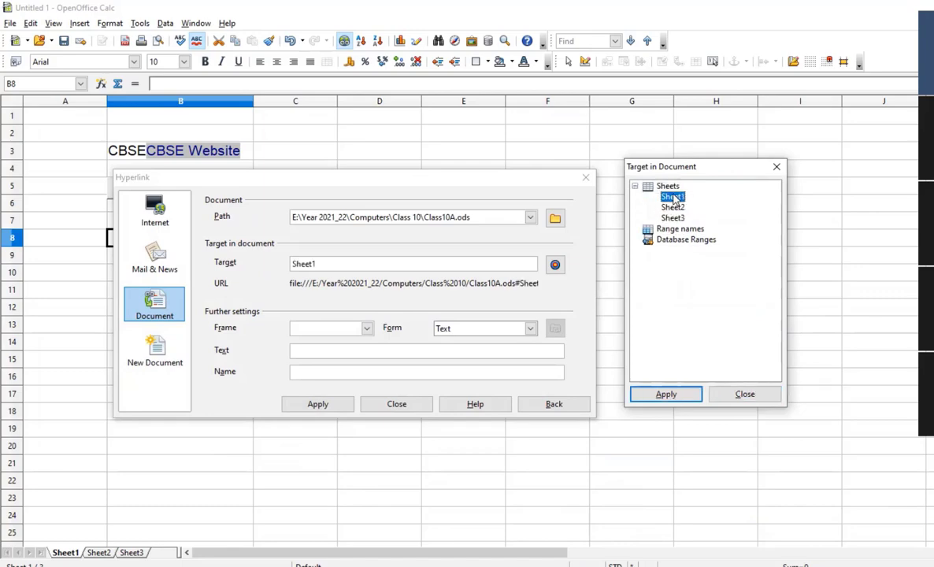
pyautogui.click(667, 395)
pyautogui.click(762, 394)
# - Insert the link into cell B8 in Text form with the text "Go to Sheet 1 of Class 10A", and close the dialog
pyautogui.click(420, 346)
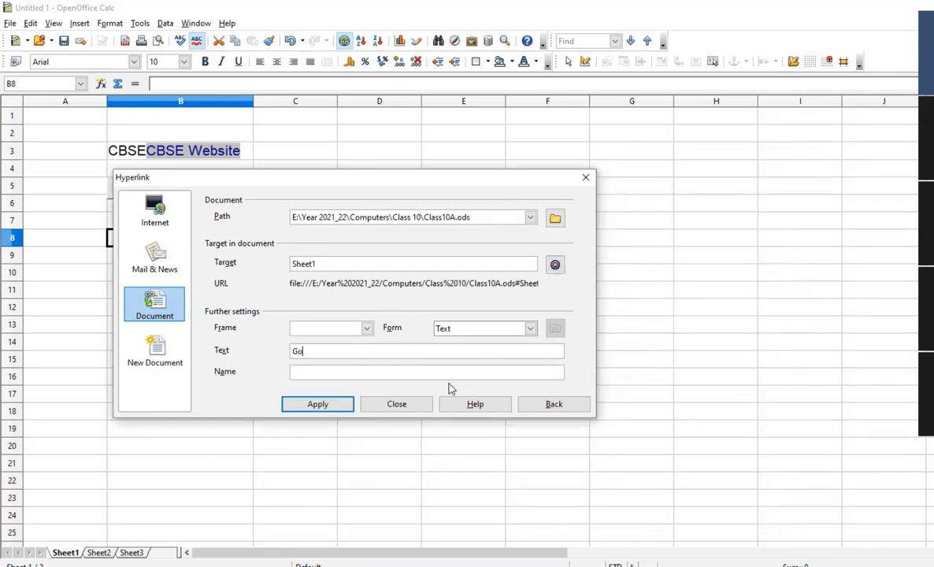
pyautogui.write('Go to Sheet 1')
pyautogui.write(' of 3')
pyautogui.press('BackSpace')
pyautogui.write('Class 10A')
pyautogui.click(487, 331)
pyautogui.click(483, 344)
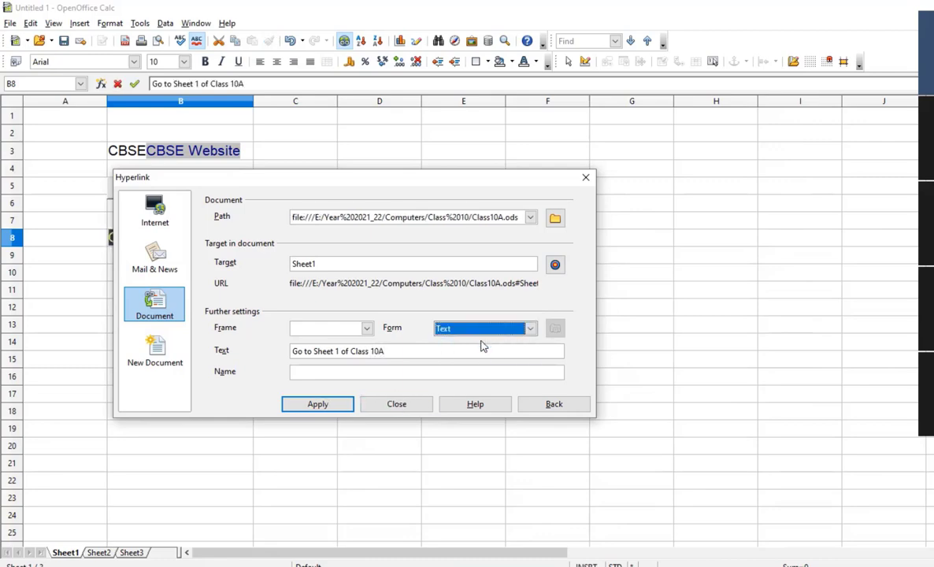
pyautogui.click(396, 405)
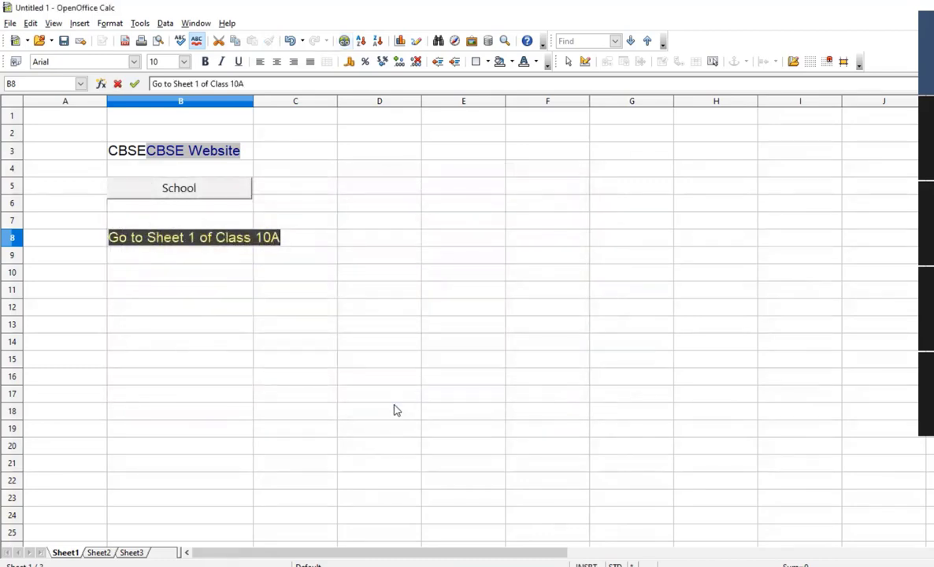
pyautogui.click(390, 398)
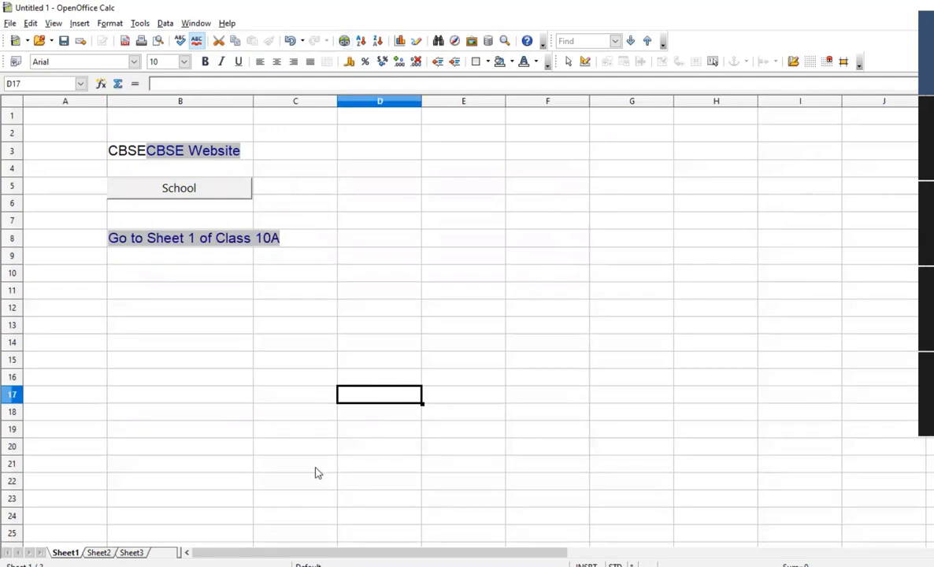
# - Test the link in cell B8 by allowing it to open Class10A.ods, and return to the Untitled 1 spreadsheet
pyautogui.click(178, 245)
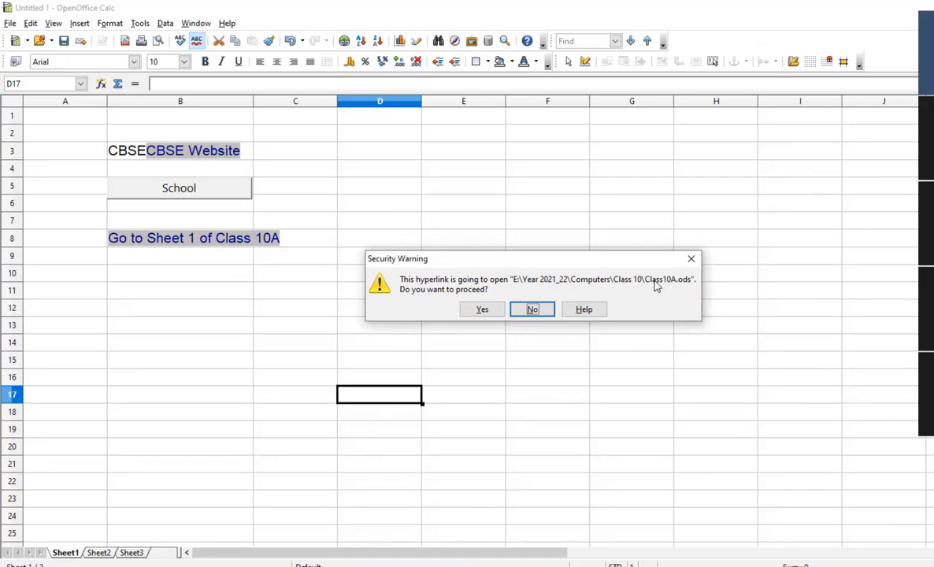
pyautogui.click(473, 311)
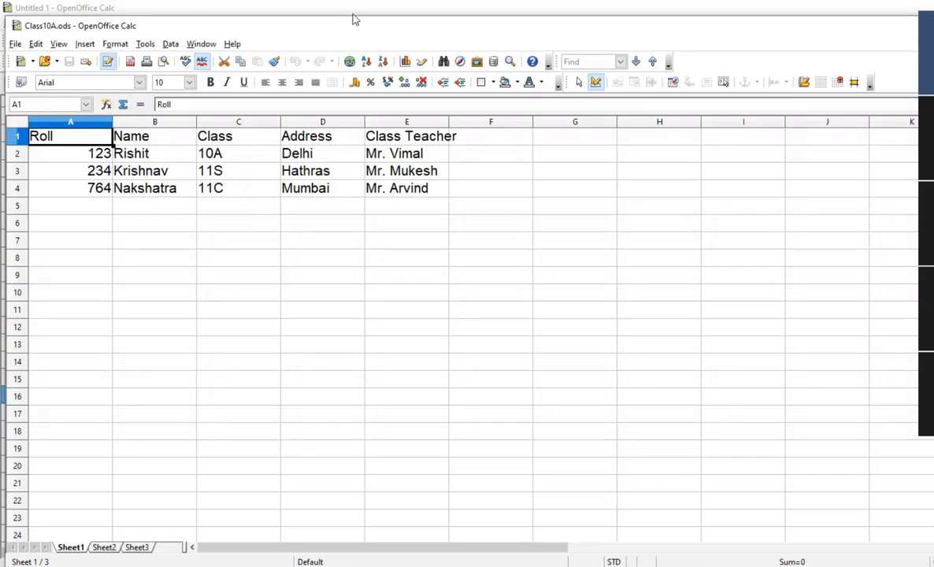
pyautogui.click(327, 9)
# - Begin a hyperlink to a new document in cell B10 and choose the "Edit later" option
pyautogui.click(80, 23)
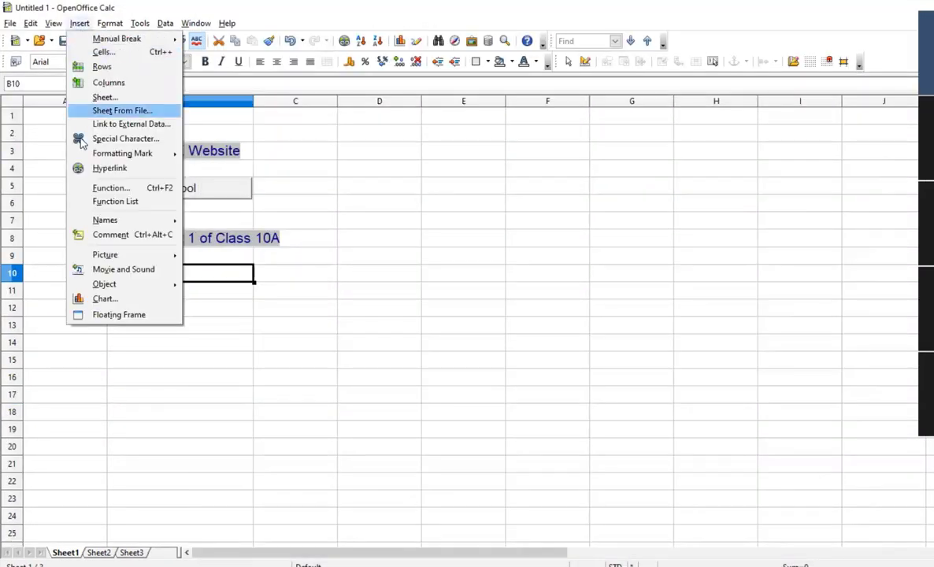
pyautogui.click(83, 168)
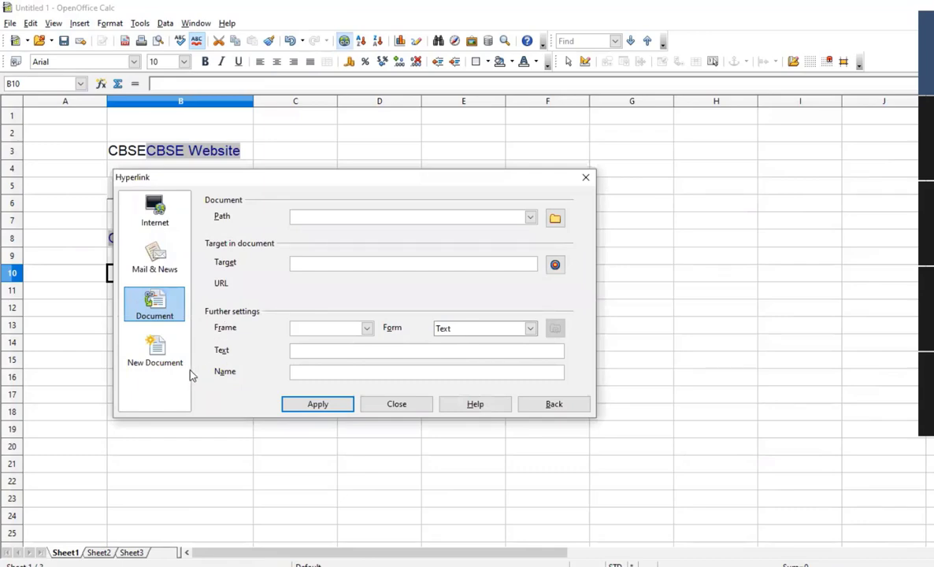
pyautogui.click(158, 348)
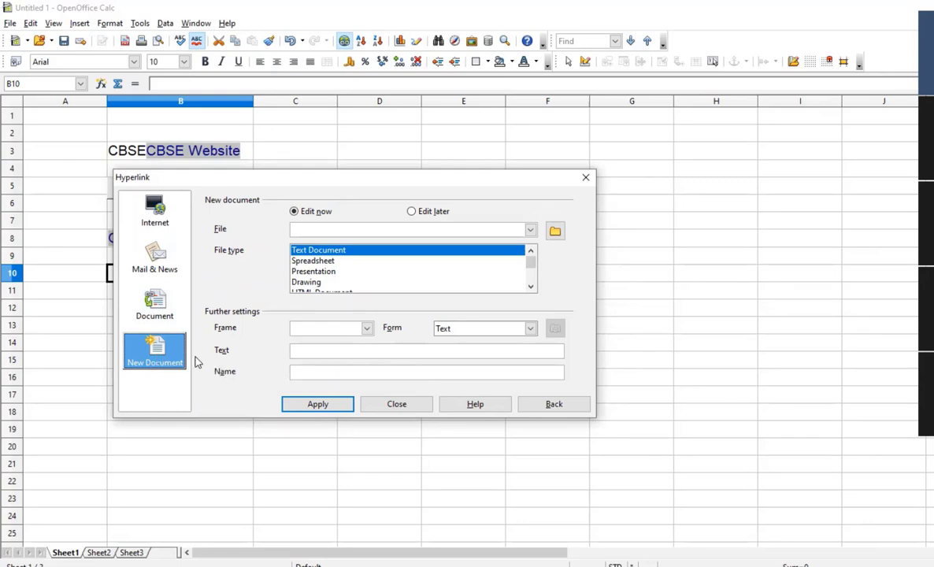
pyautogui.click(411, 213)
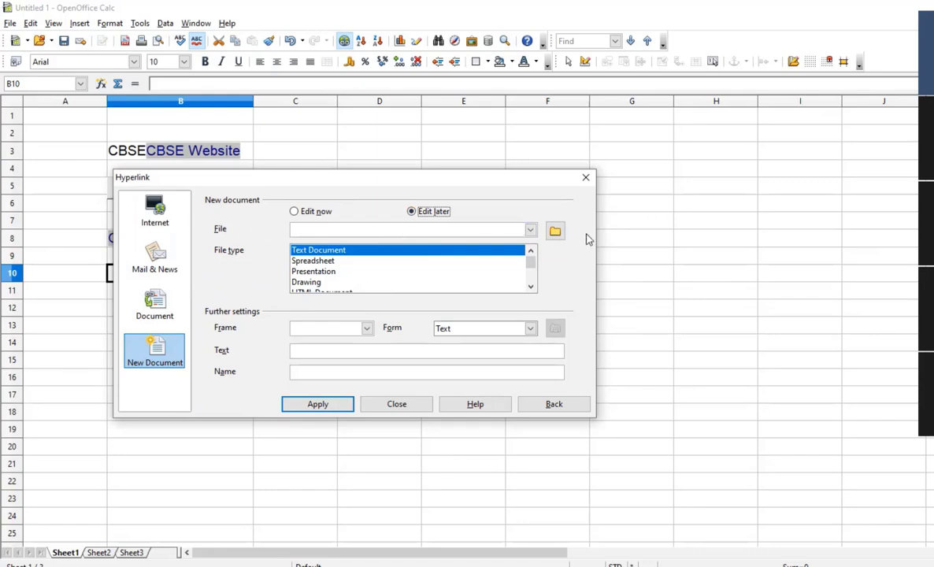
# - Set the new document's file to Hyperlink on the E: drive
pyautogui.click(556, 230)
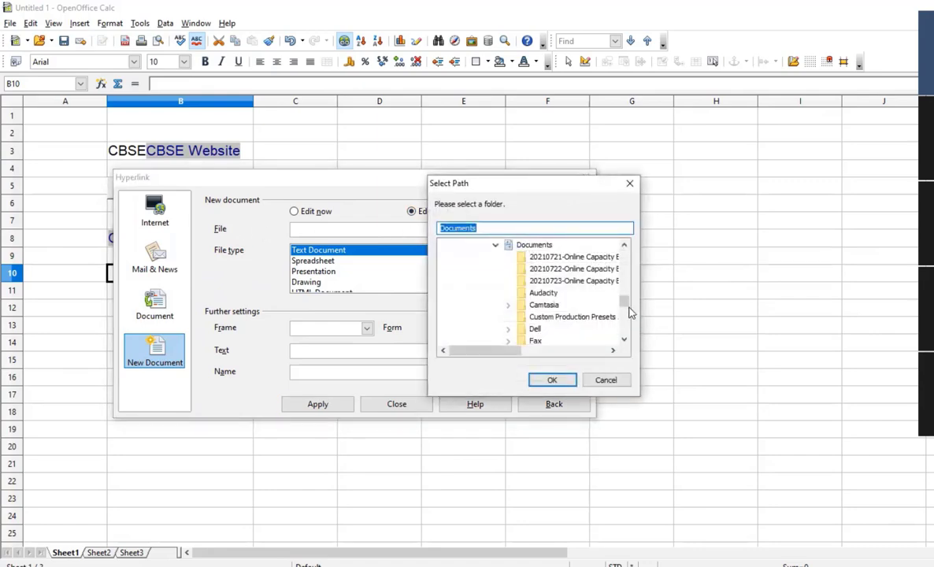
pyautogui.scroll(-1, 624, 321)
pyautogui.scroll(-5, 624, 320)
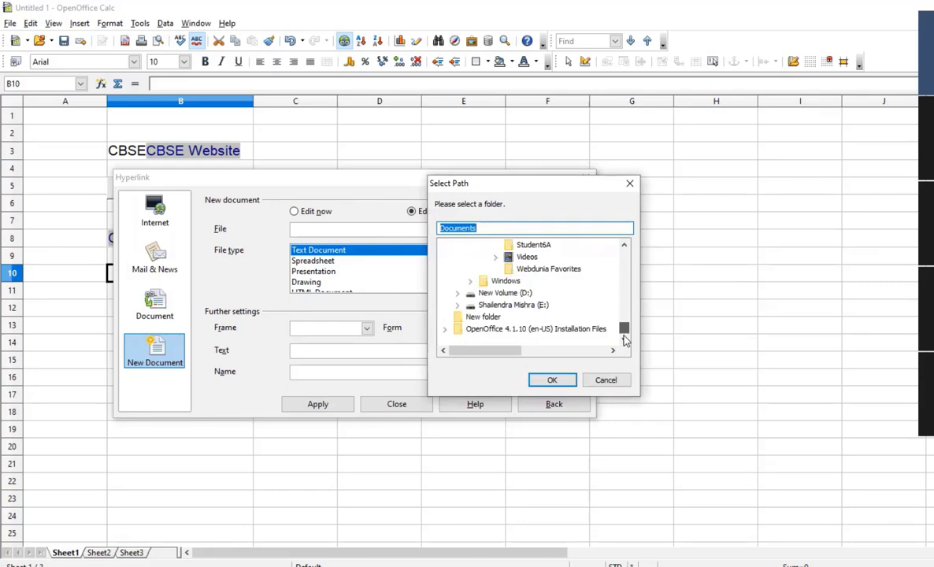
pyautogui.click(520, 304)
pyautogui.click(552, 379)
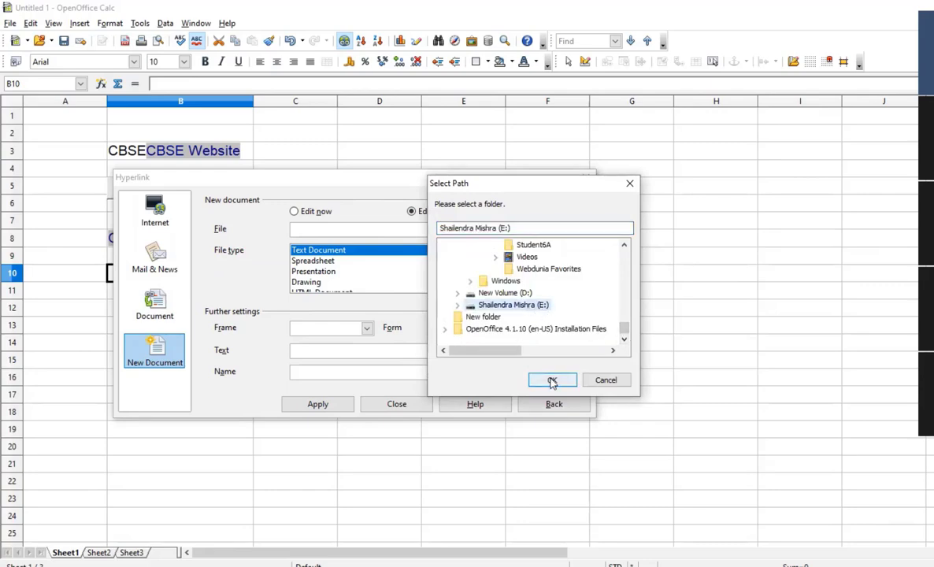
pyautogui.click(348, 229)
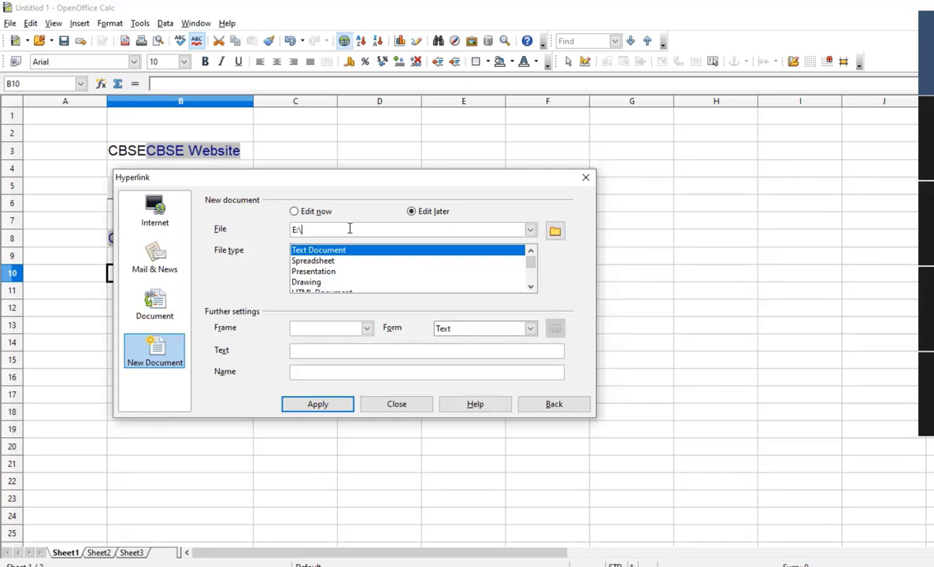
pyautogui.write('Hyperlink')
# - Keep Text Document as the file type and insert the link in Button form with the text "Open Text"
pyautogui.click(531, 287)
pyautogui.click(531, 287)
pyautogui.click(531, 288)
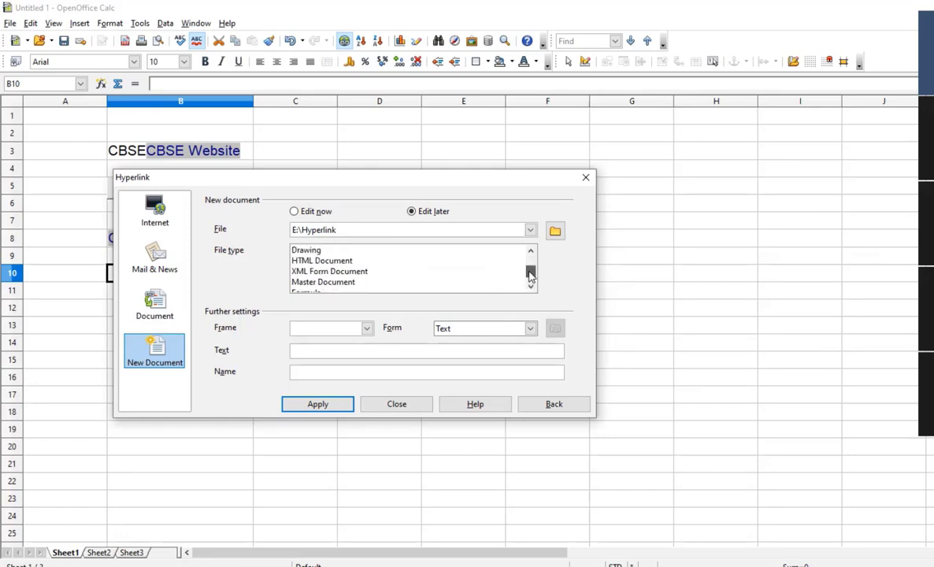
pyautogui.moveTo(529, 270); pyautogui.dragTo(529, 261)
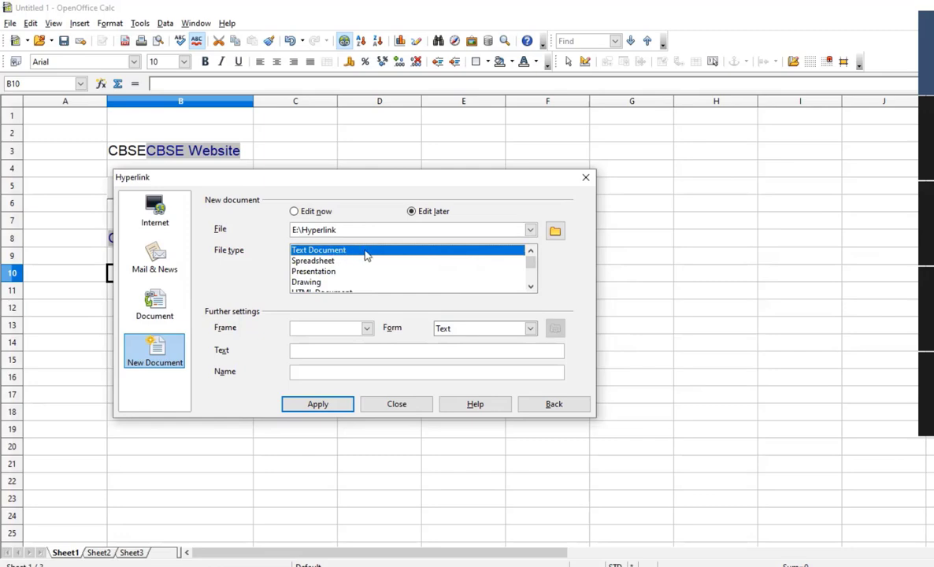
pyautogui.click(530, 329)
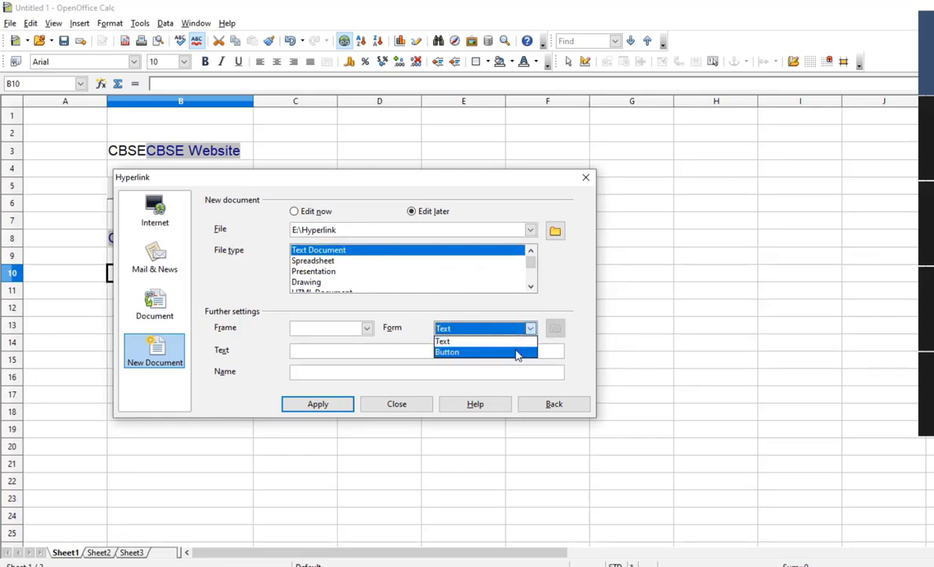
pyautogui.click(517, 350)
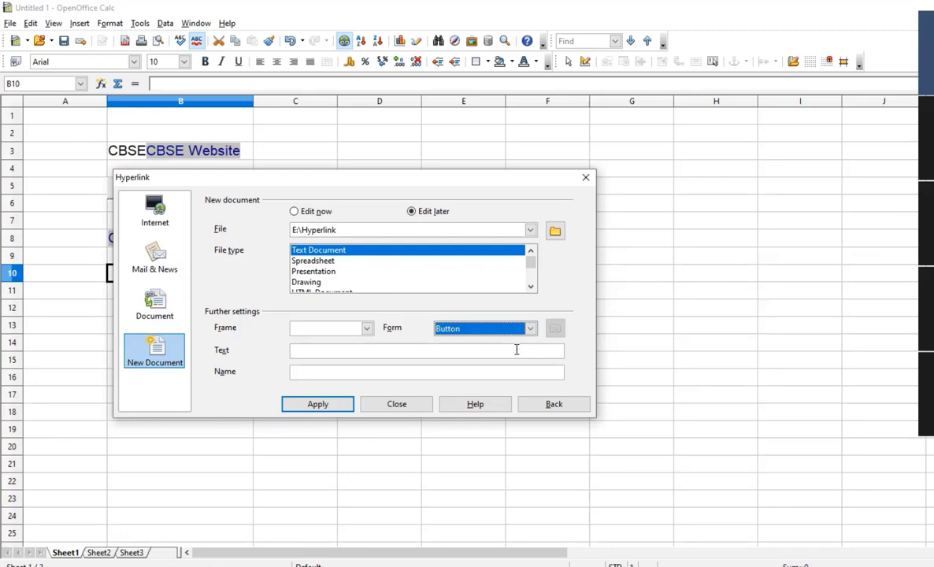
pyautogui.click(477, 352)
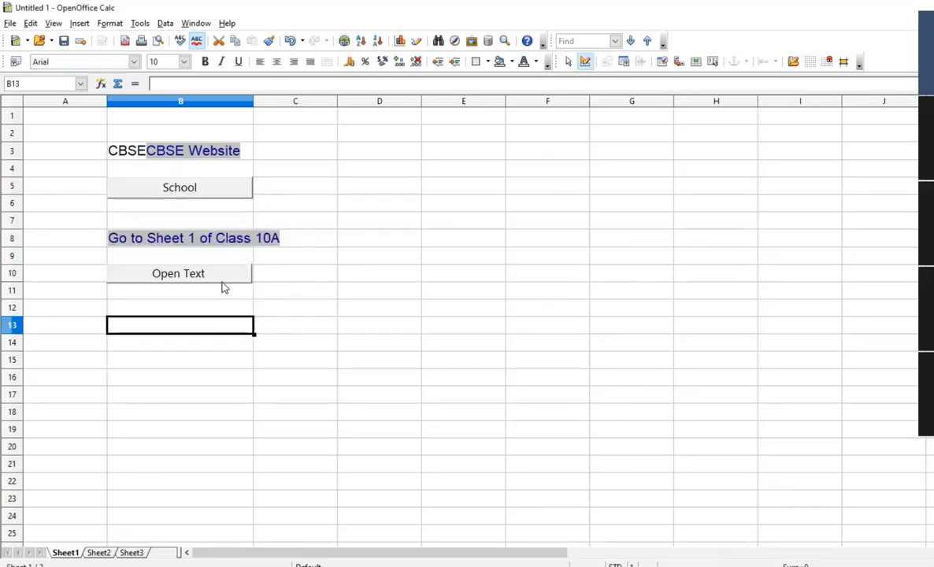
# - Turn off design mode for the Open Text button and deselect it
pyautogui.click(233, 273)
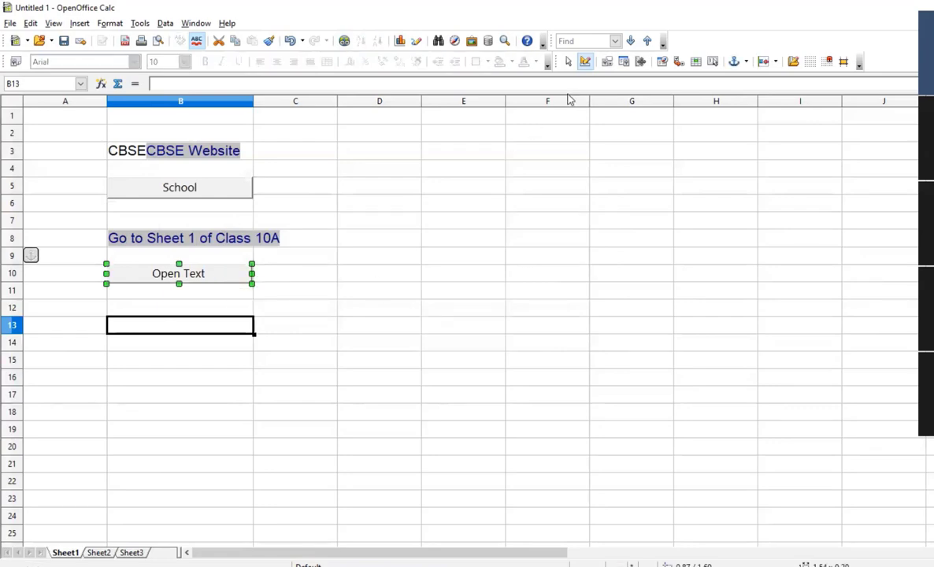
pyautogui.click(585, 61)
pyautogui.click(549, 239)
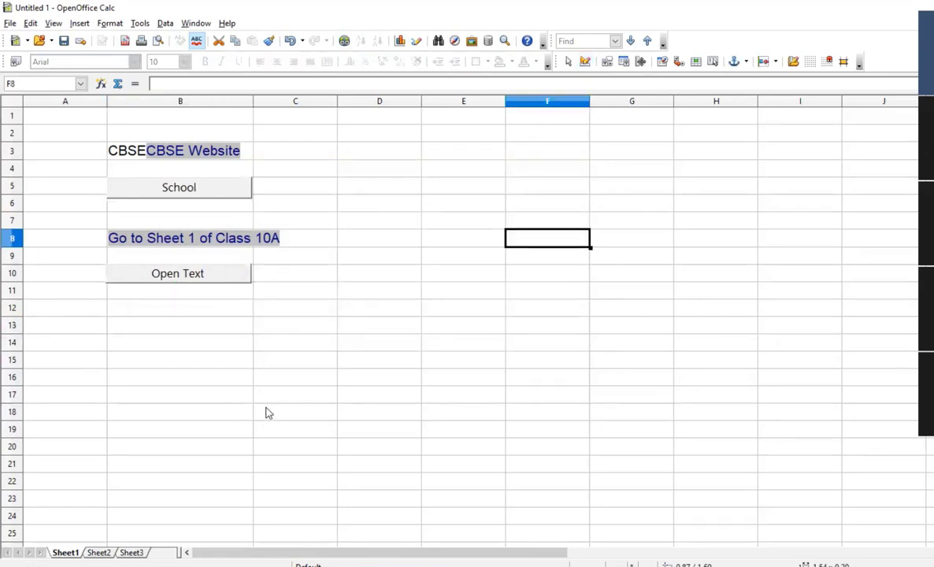
# - Test the Open Text button by allowing it to open Hyperlink.odt, and close the document to return to the spreadsheet
pyautogui.click(181, 282)
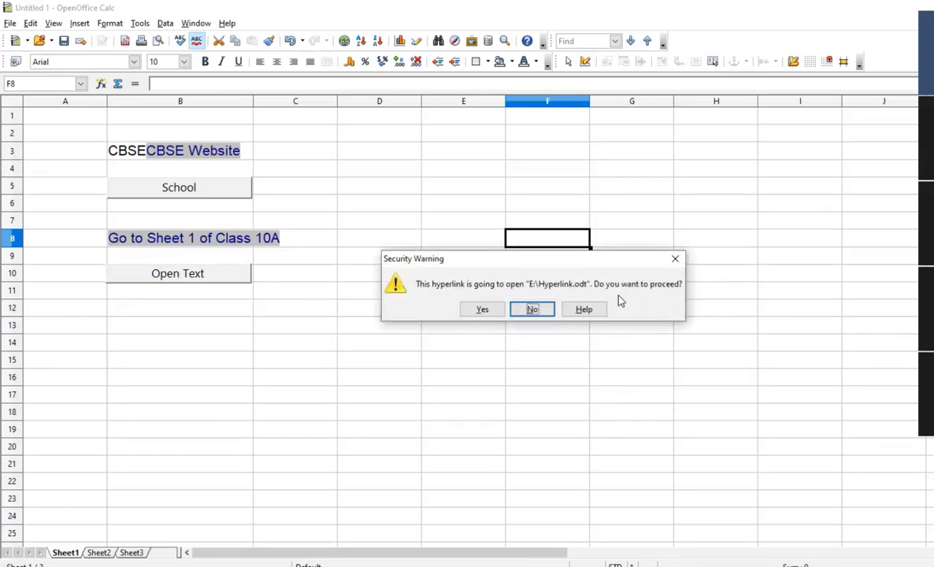
pyautogui.click(470, 315)
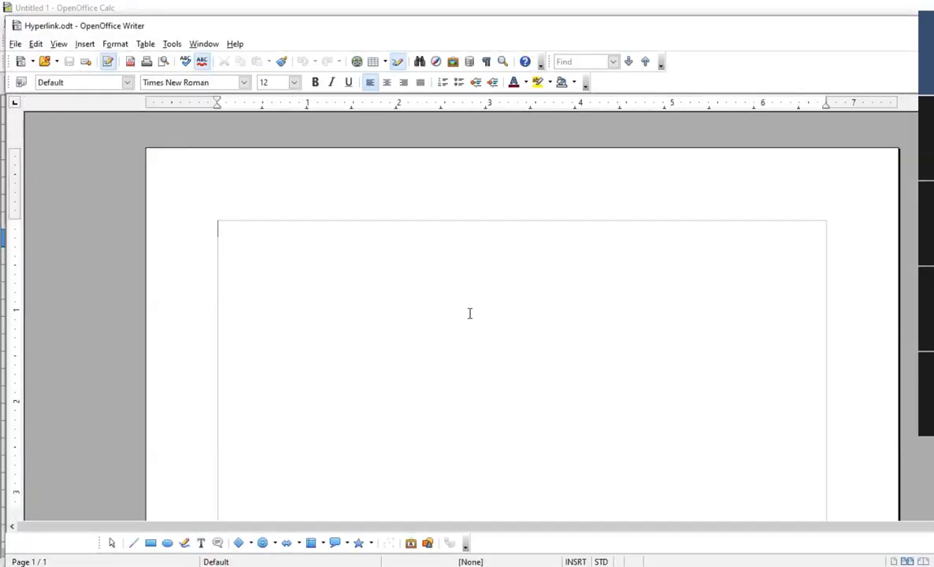
pyautogui.moveTo(620, 33); pyautogui.dragTo(392, 54)
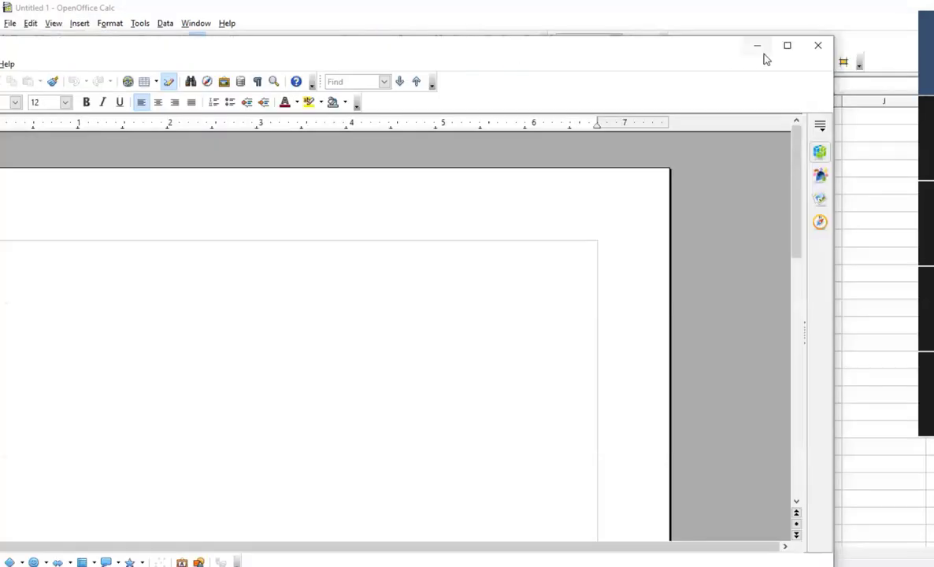
pyautogui.click(817, 48)
pyautogui.click(388, 340)
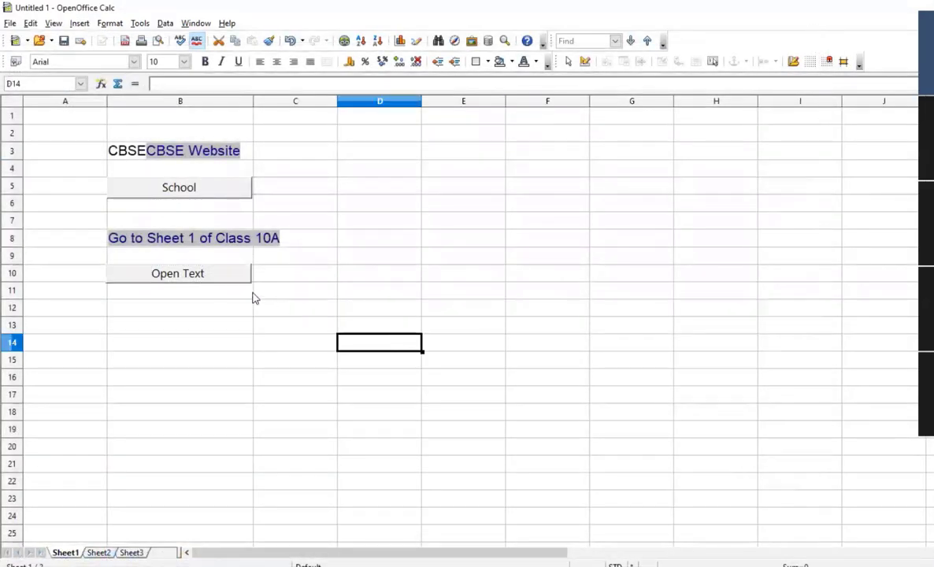
# - Open Hyperlink.odt through the Open Text button and enter the lines "Hsdjkf", "asdkfkl" and "sdaflkj"
pyautogui.click(224, 281)
pyautogui.click(486, 313)
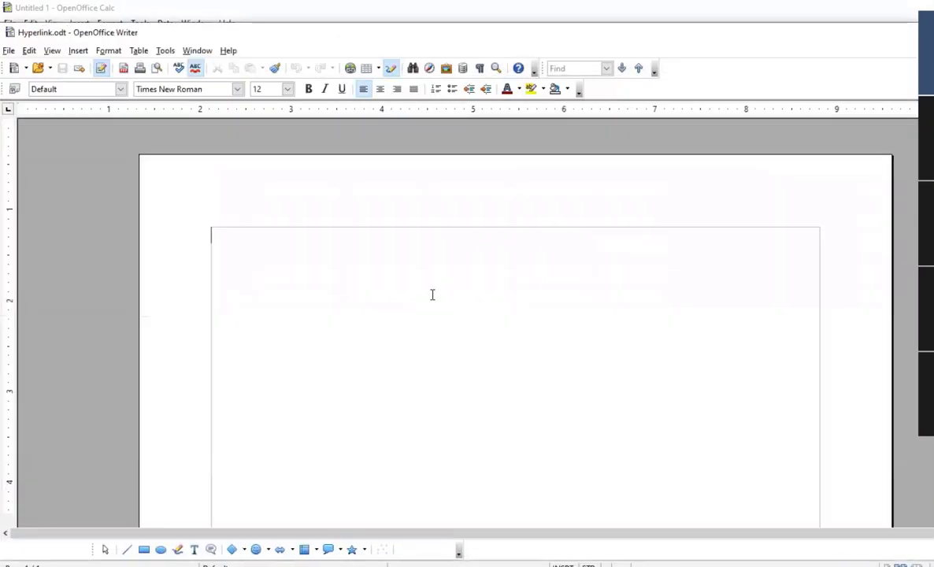
pyautogui.write('Hsdjkf')
pyautogui.press('Return')
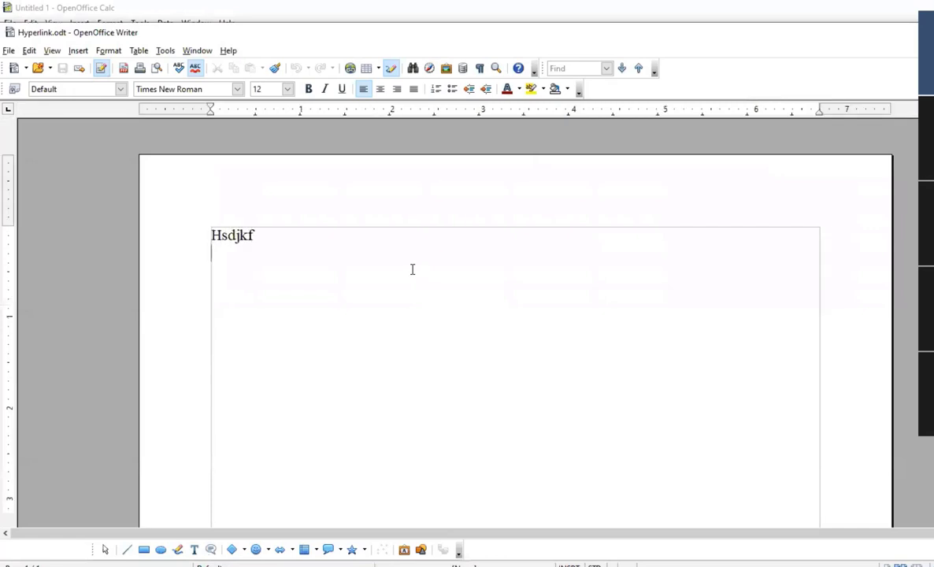
pyautogui.write('asdkfkl')
pyautogui.press('Return')
pyautogui.write('sdaflkj')
pyautogui.press('Return')
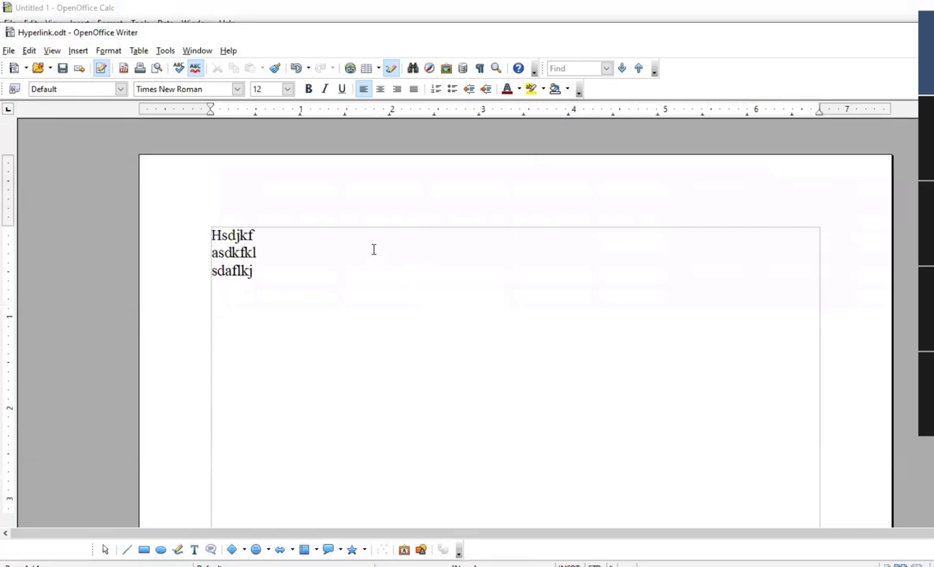
# - Return to the spreadsheet and reopen Hyperlink.odt through the Open Text button
pyautogui.doubleClick(265, 36)
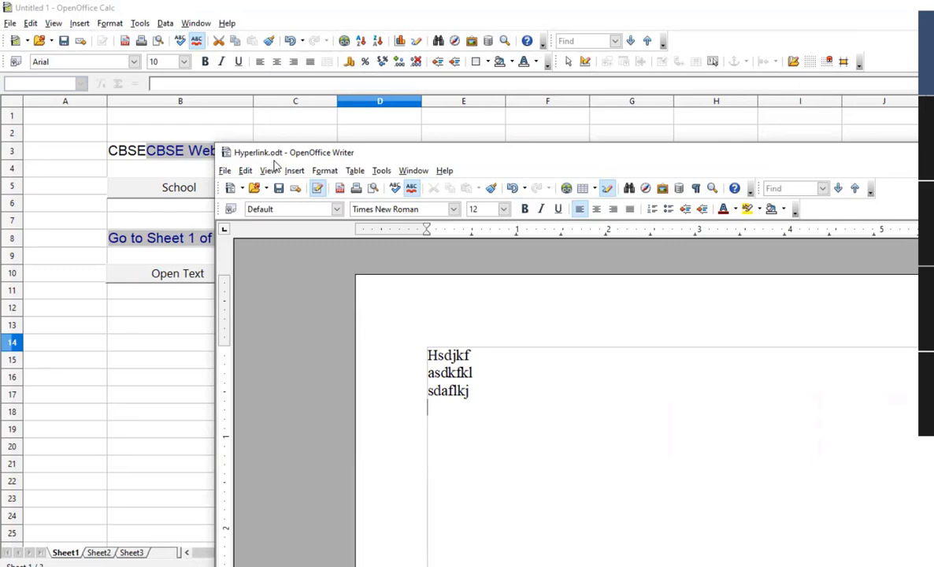
pyautogui.click(177, 273)
pyautogui.click(489, 313)
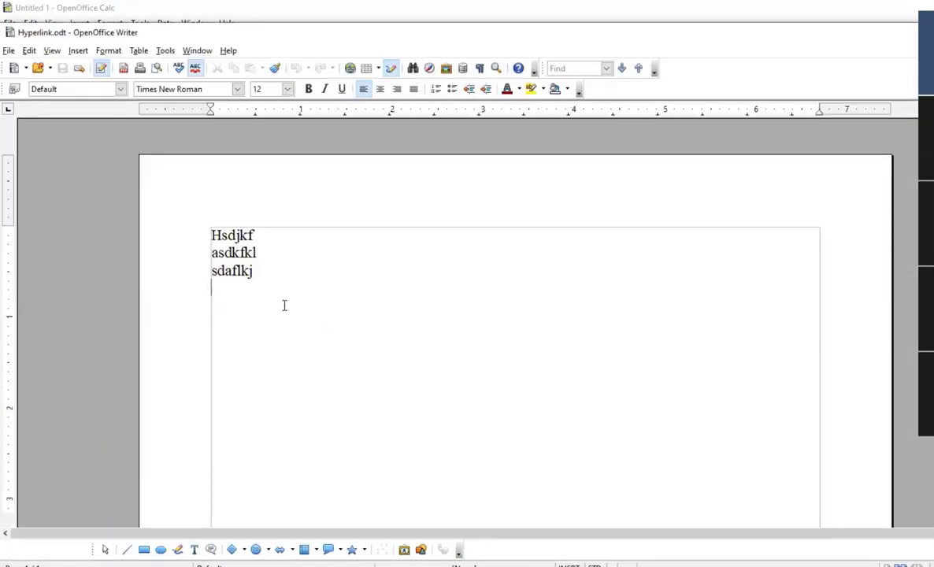
# - Add the lines "jjkldsf", "sdaf", "sda" and "f" below the existing text and save Hyperlink.odt
pyautogui.press('Return')
pyautogui.write('jjkldsf')
pyautogui.press('Return')
pyautogui.press('Return')
pyautogui.write('sdaf')
pyautogui.press('Return')
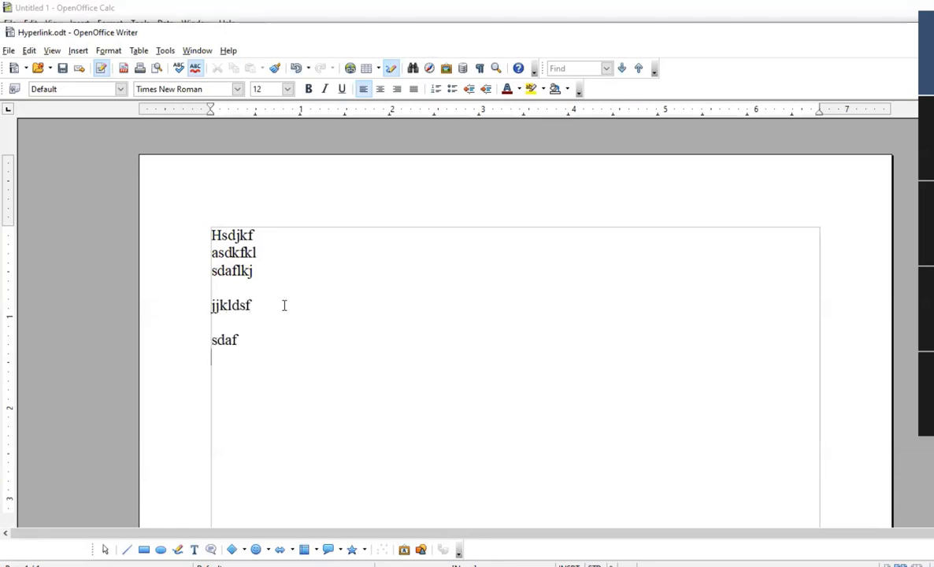
pyautogui.write('sda')
pyautogui.press('Return')
pyautogui.write('f')
pyautogui.click(9, 51)
pyautogui.moveTo(29, 50)
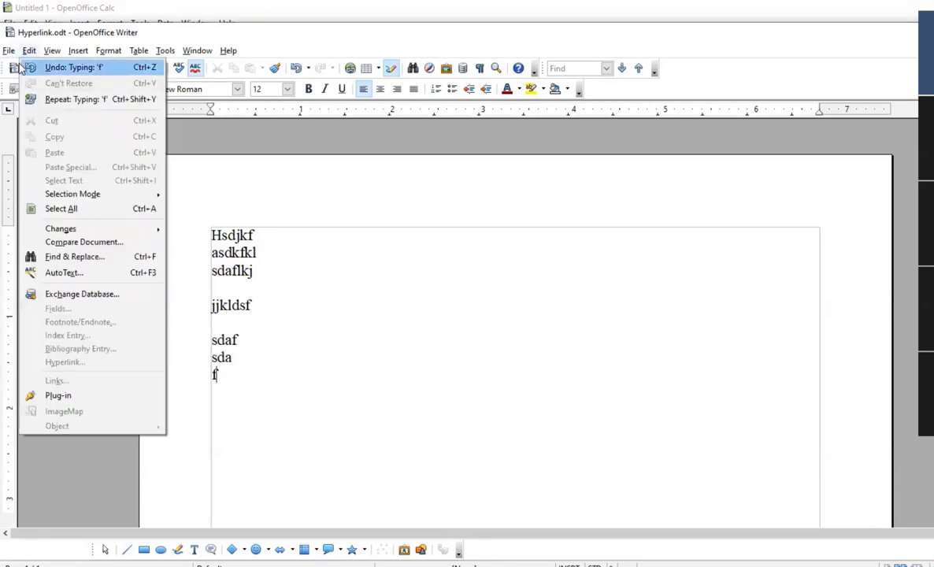
pyautogui.click(31, 93)
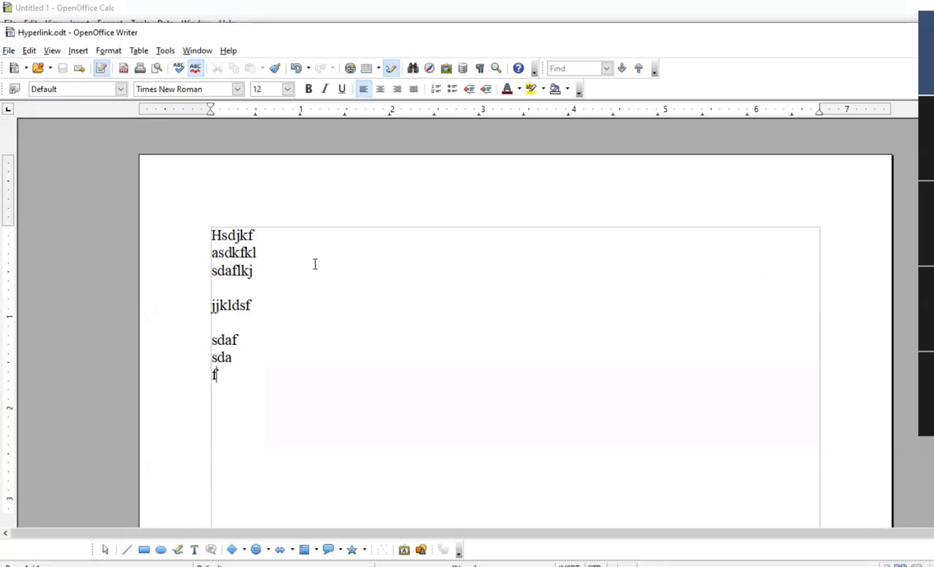
# - Close Hyperlink.odt and return to the Untitled 1 spreadsheet
pyautogui.doubleClick(260, 38)
pyautogui.click(830, 63)
pyautogui.click(386, 361)
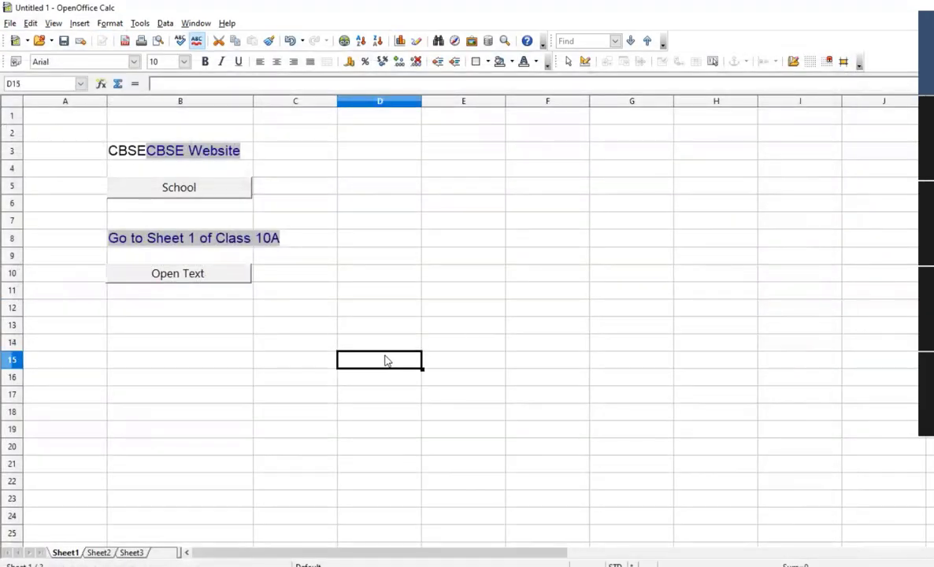
# - Check the saved text by opening Hyperlink.odt through the Open Text button again, and close the document
pyautogui.click(218, 281)
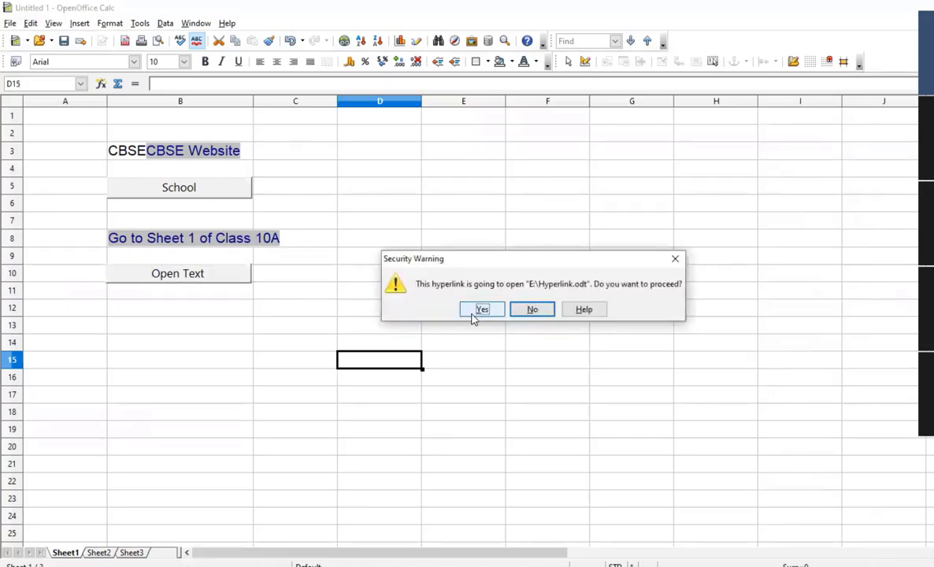
pyautogui.click(474, 312)
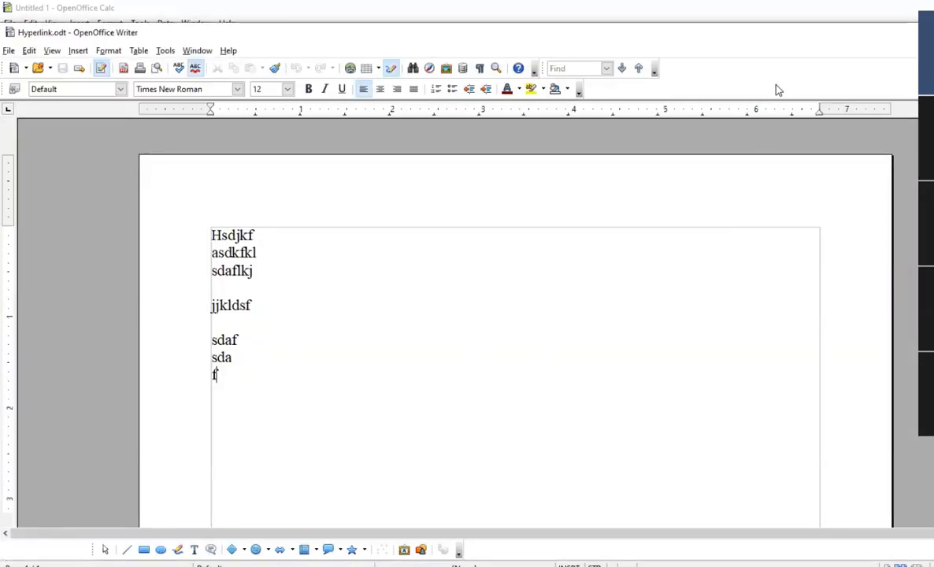
pyautogui.doubleClick(784, 37)
pyautogui.click(796, 53)
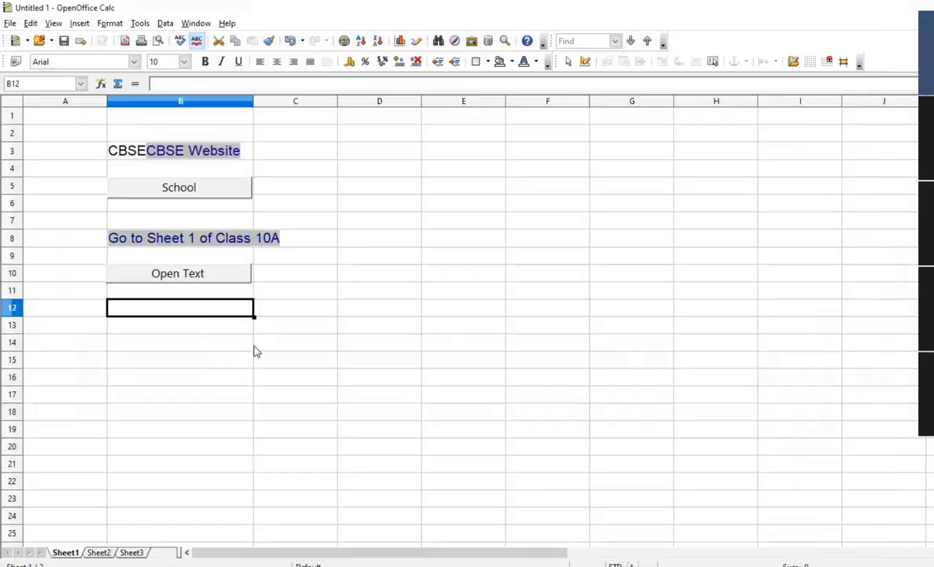
pyautogui.click(79, 23)
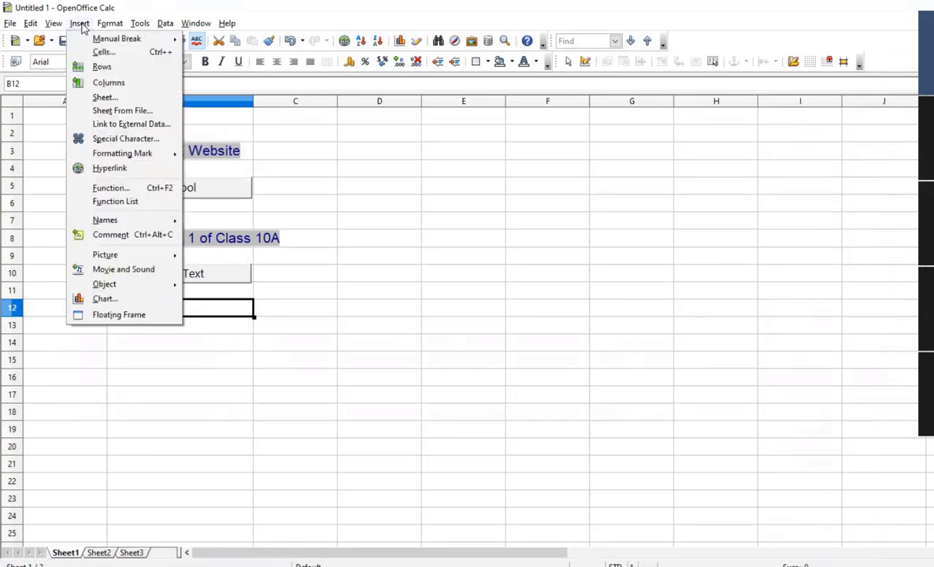
pyautogui.click(110, 168)
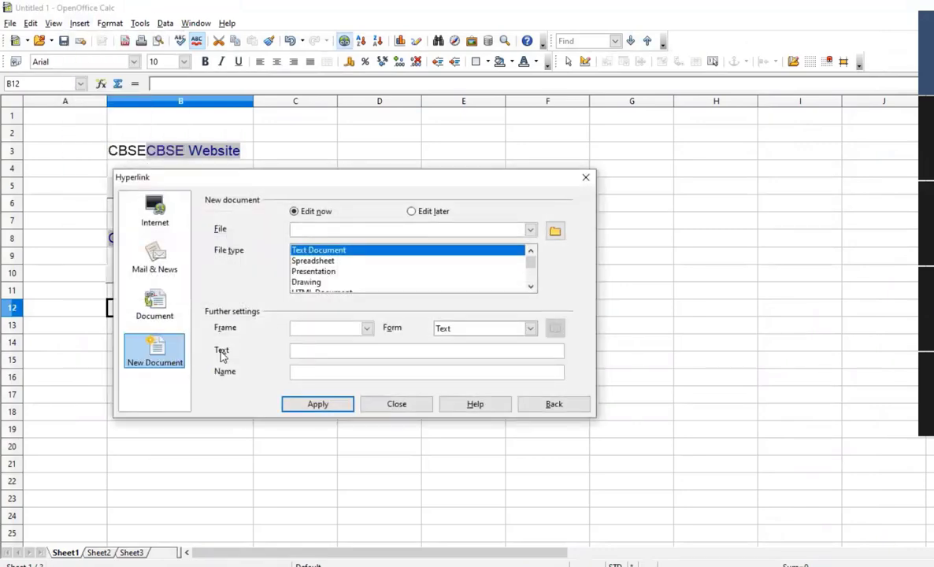
pyautogui.click(413, 406)
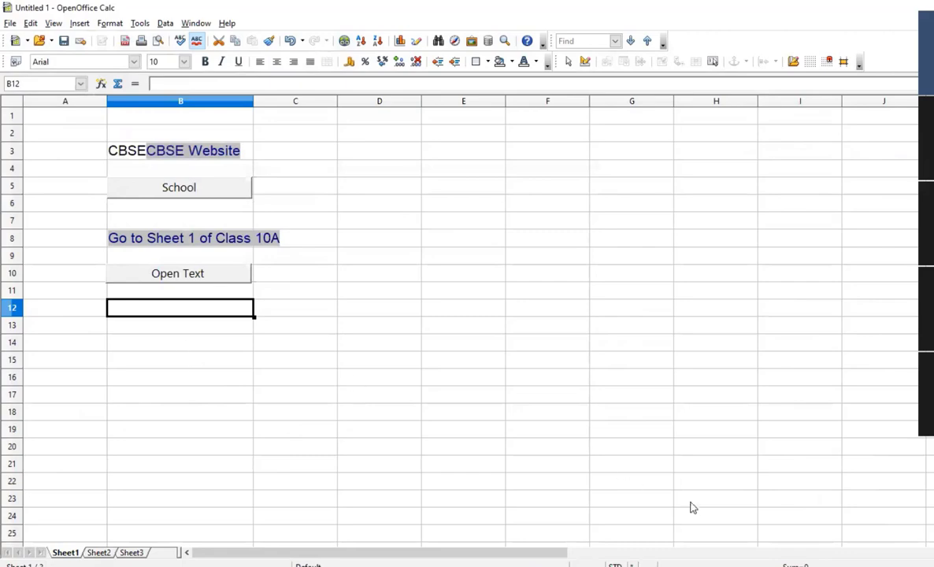
# - Switch to the syllabus file 402-INFO_TECH_X_s.pdf in Adobe Acrobat Reader
pyautogui.hotkey('alt', 'Tab')
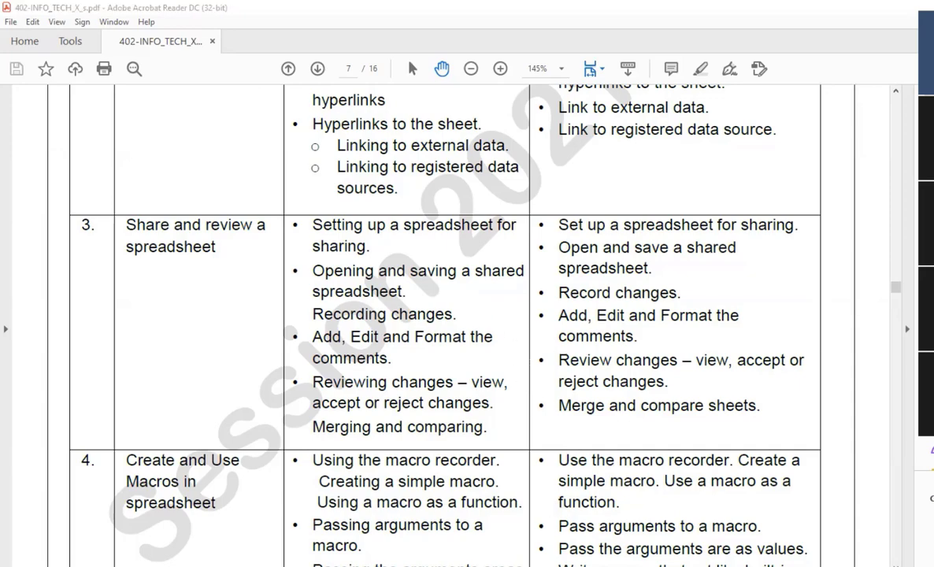
# - Switch back to the Untitled 1 spreadsheet and select cell B13
pyautogui.hotkey('alt', 'Tab')
pyautogui.click(256, 325)
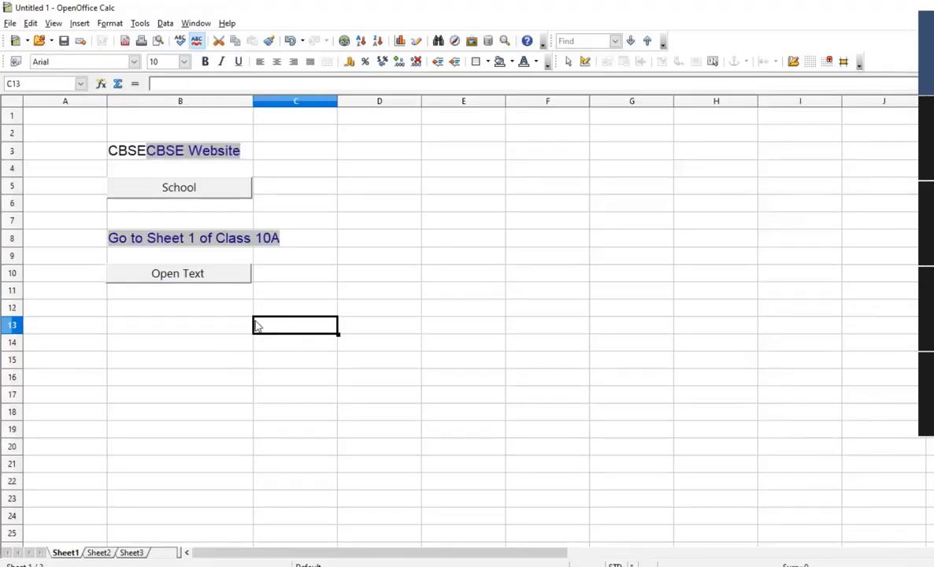
pyautogui.click(171, 319)
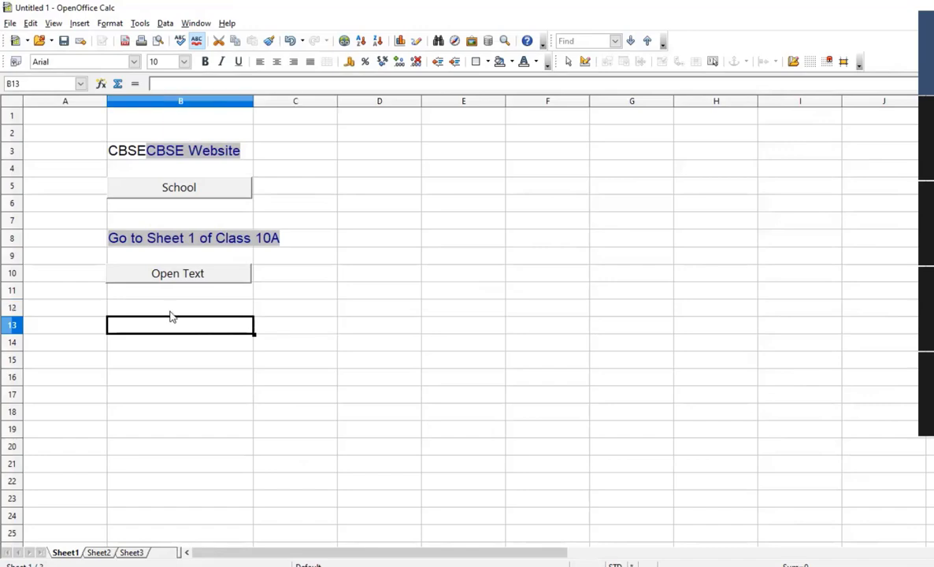
pyautogui.click(79, 25)
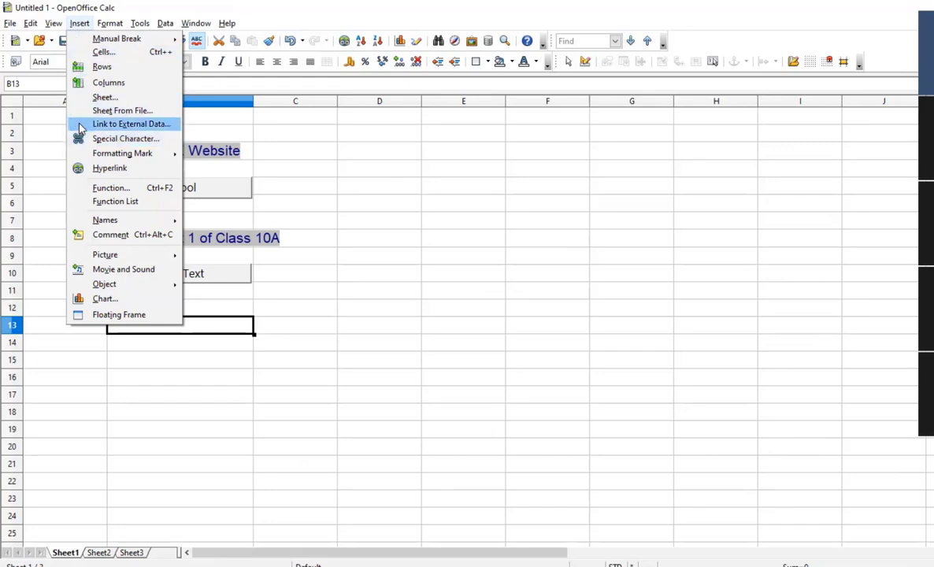
pyautogui.click(119, 125)
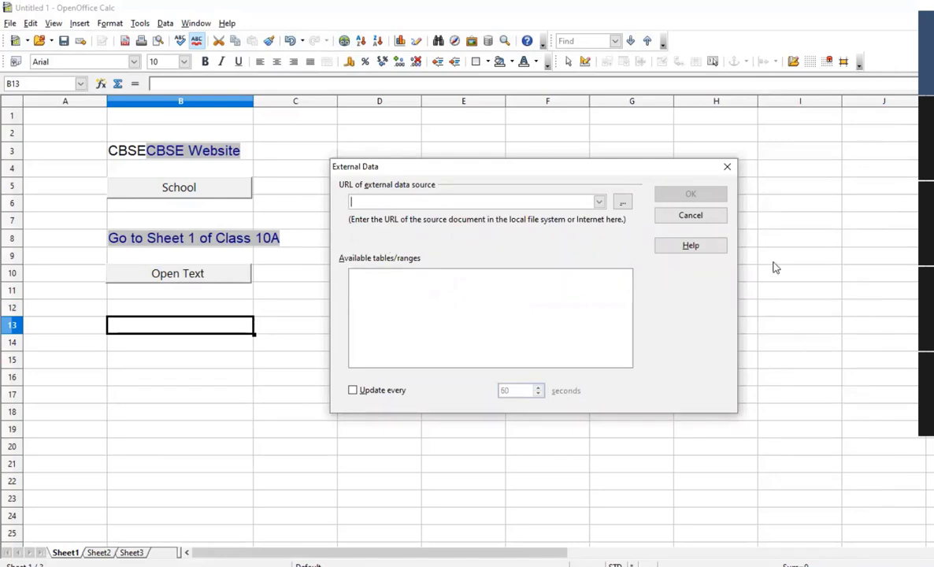
pyautogui.click(698, 217)
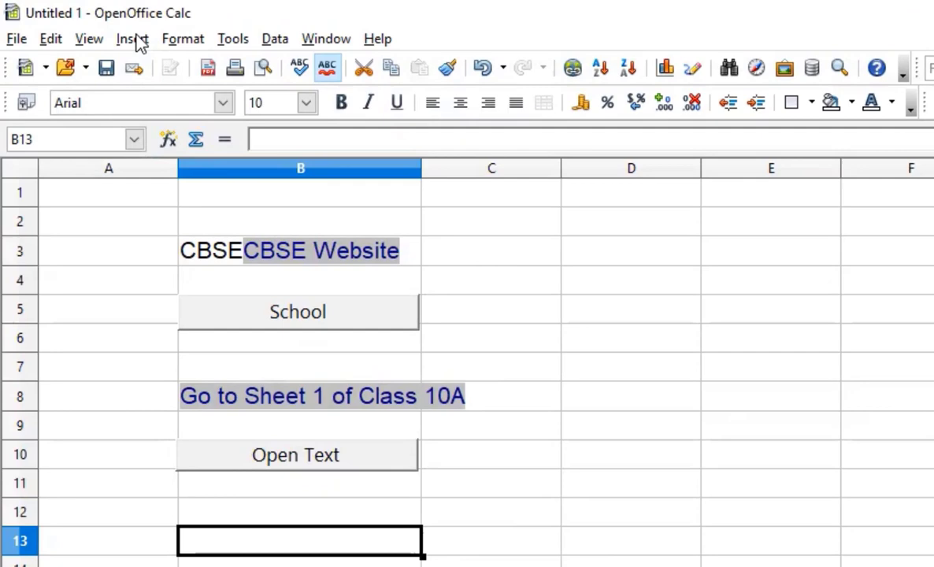
pyautogui.click(134, 38)
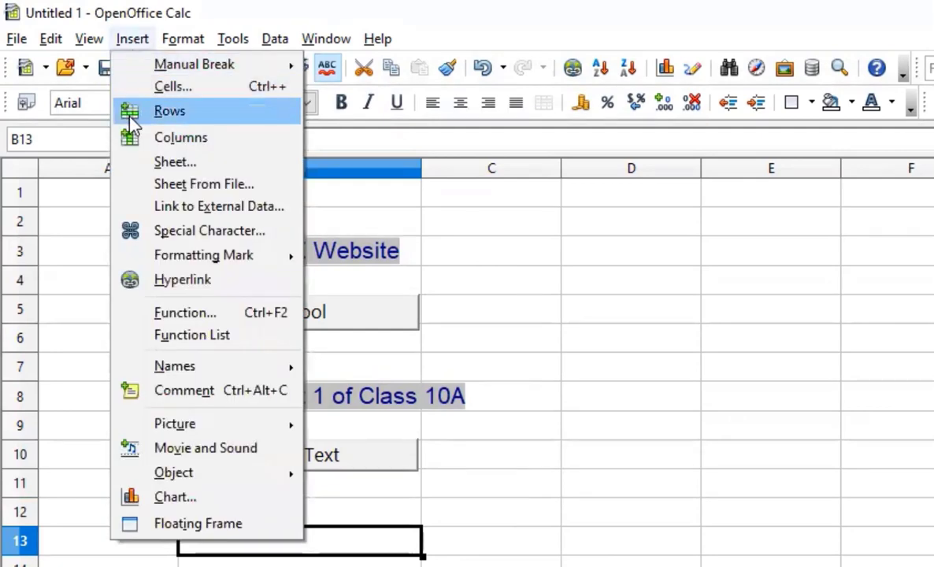
pyautogui.click(123, 209)
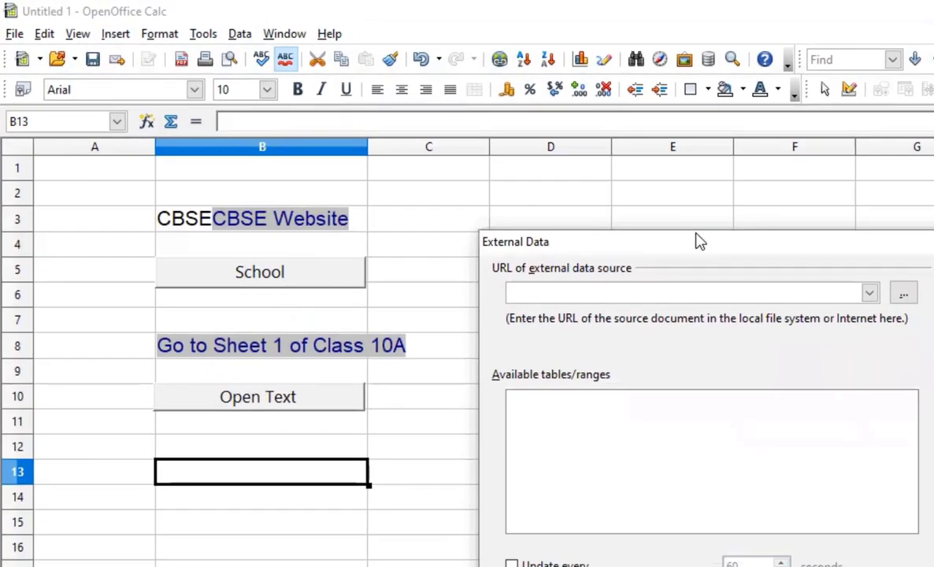
pyautogui.moveTo(792, 283); pyautogui.dragTo(851, 230)
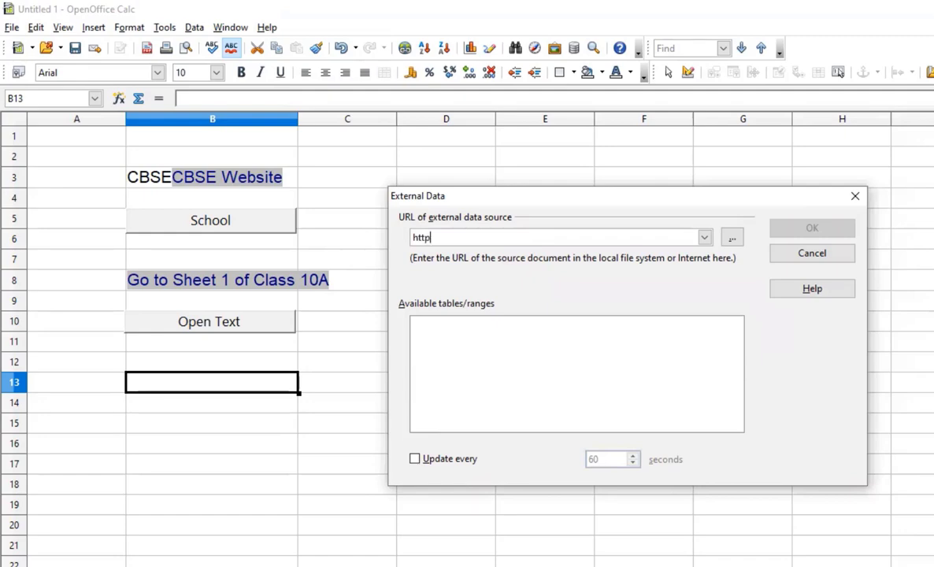
pyautogui.write('://www.thesaga')
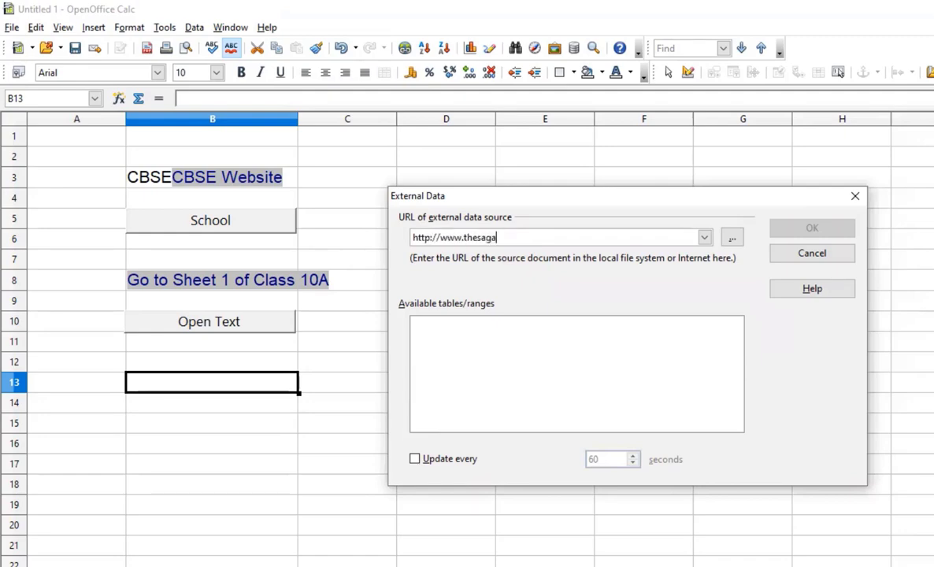
pyautogui.write('rschool.org')
pyautogui.press('Return')
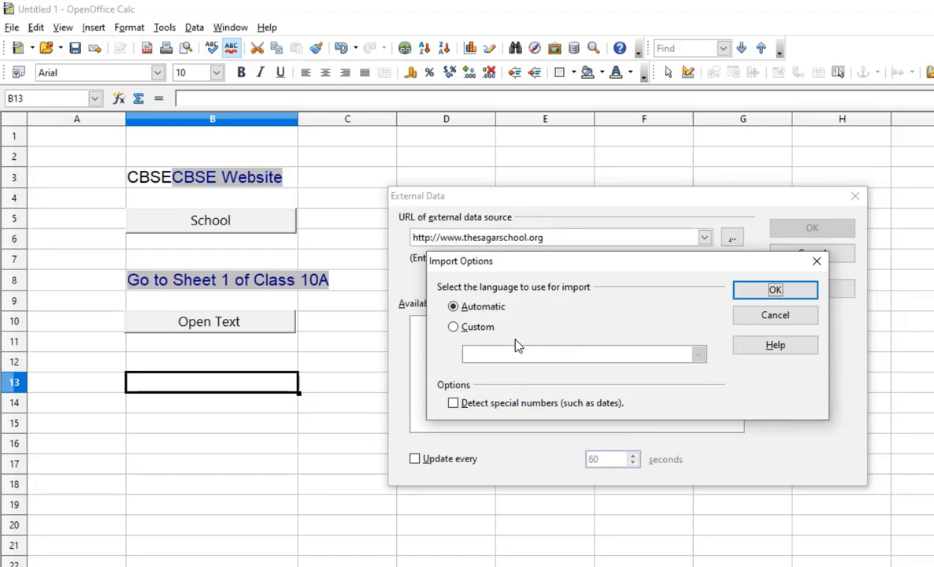
pyautogui.click(764, 297)
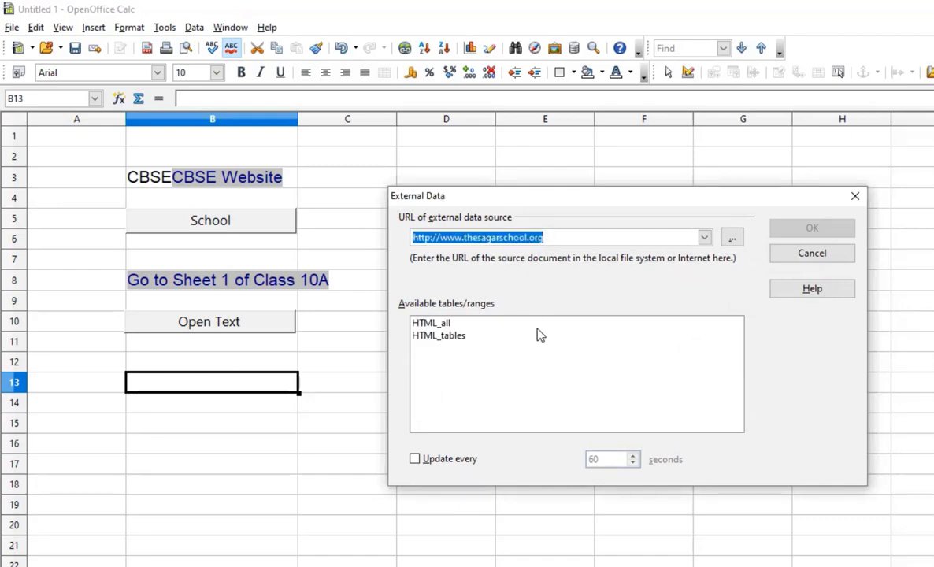
# - Link the HTML_all range with an update every 60 seconds, insert it and agree to update all links
pyautogui.click(429, 323)
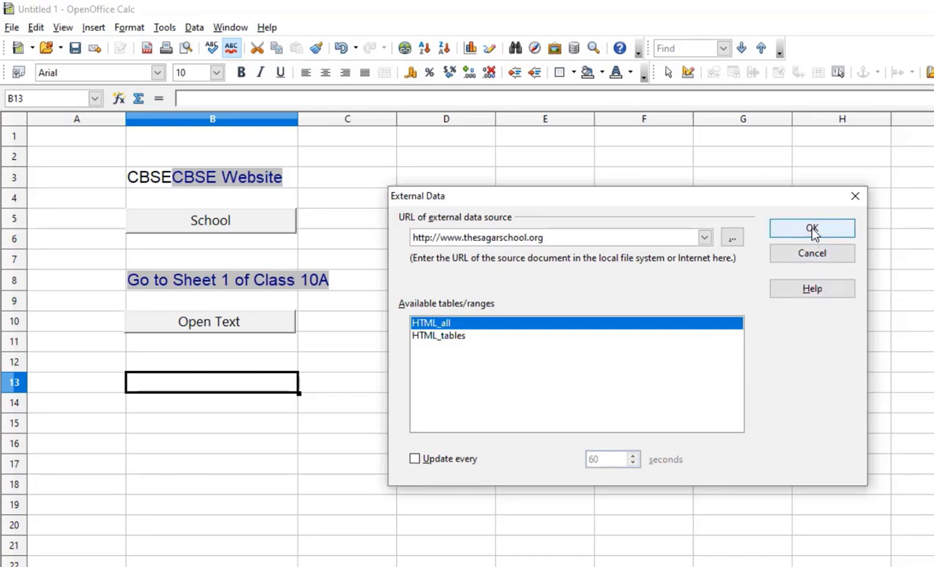
pyautogui.click(415, 459)
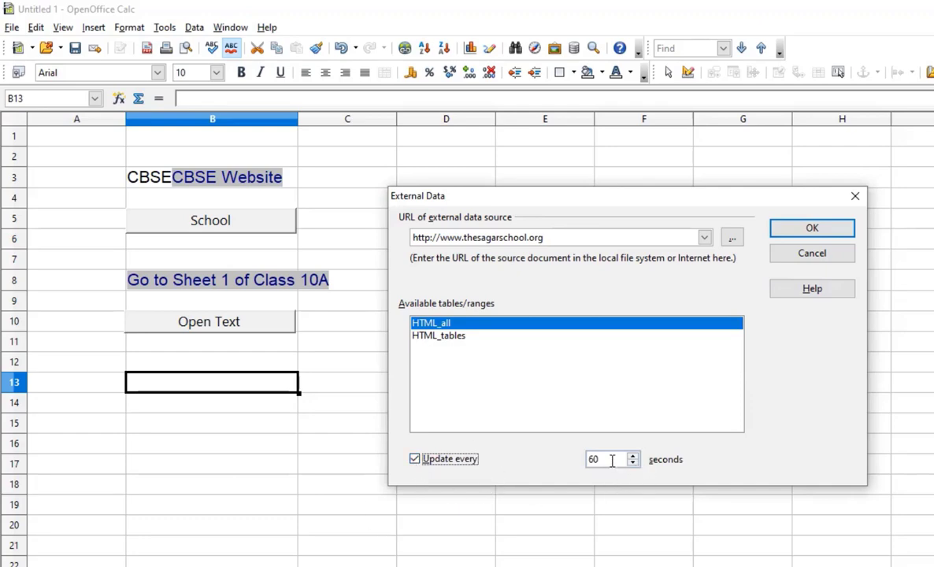
pyautogui.moveTo(612, 462); pyautogui.dragTo(552, 465)
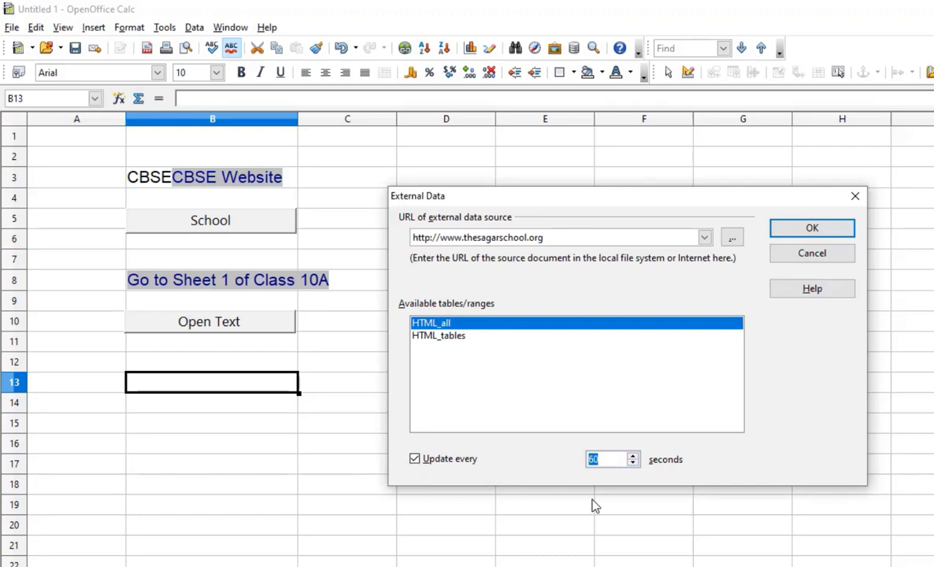
pyautogui.write('5')
pyautogui.moveTo(604, 460); pyautogui.dragTo(575, 457)
pyautogui.write('60')
pyautogui.click(811, 229)
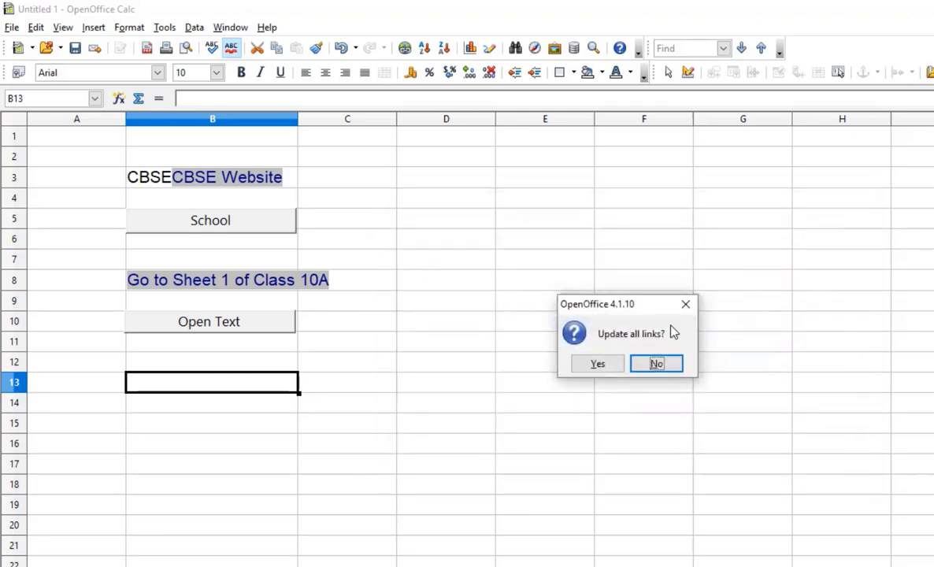
pyautogui.click(596, 364)
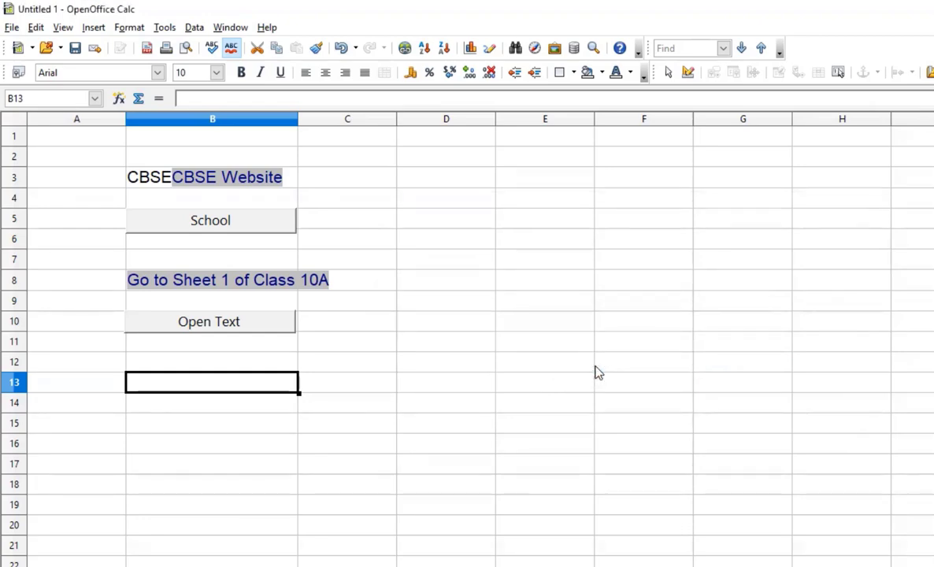
# - Examine the website content imported below cell B13, from the first headings to the rows past 140
pyautogui.scroll(-3, 482, 405)
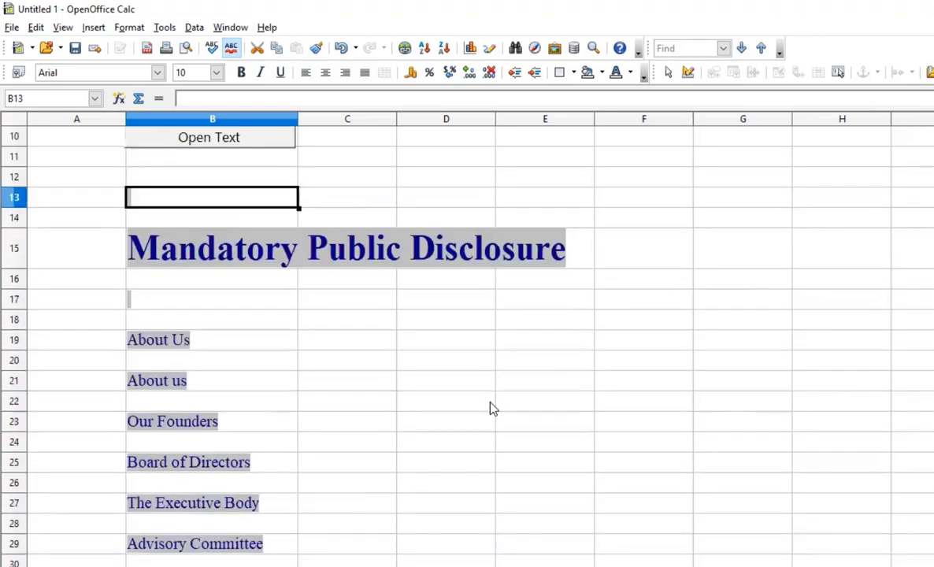
pyautogui.scroll(-2, 306, 328)
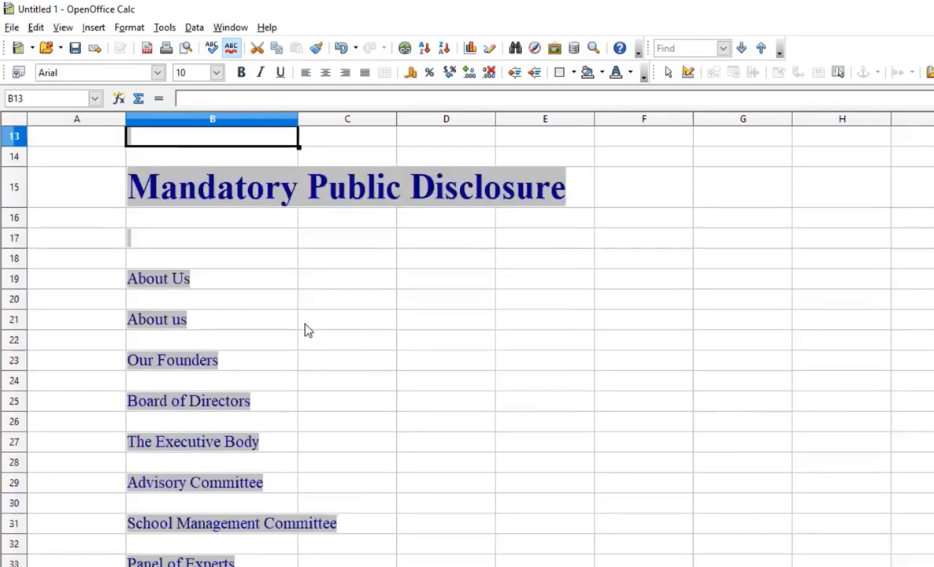
pyautogui.scroll(2, 304, 283)
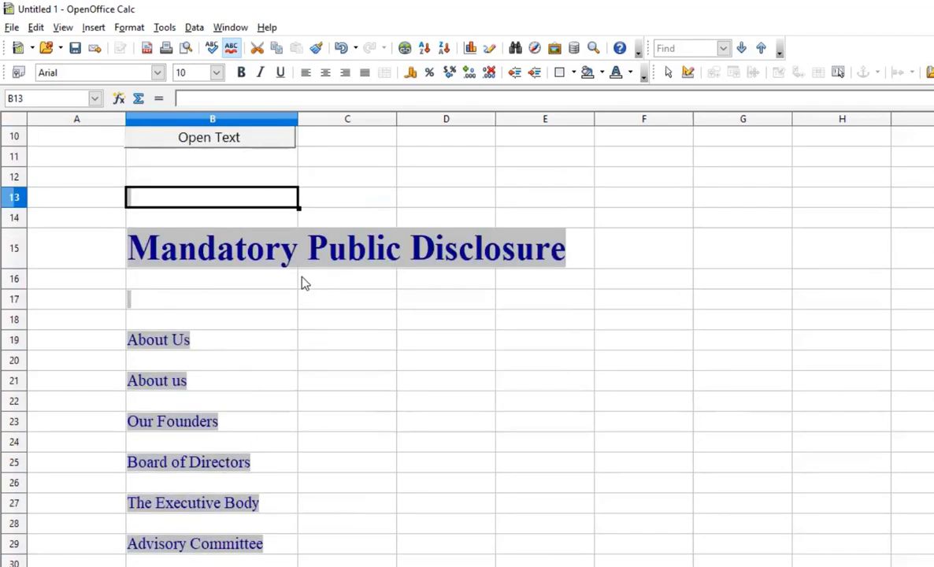
pyautogui.scroll(-2, 288, 323)
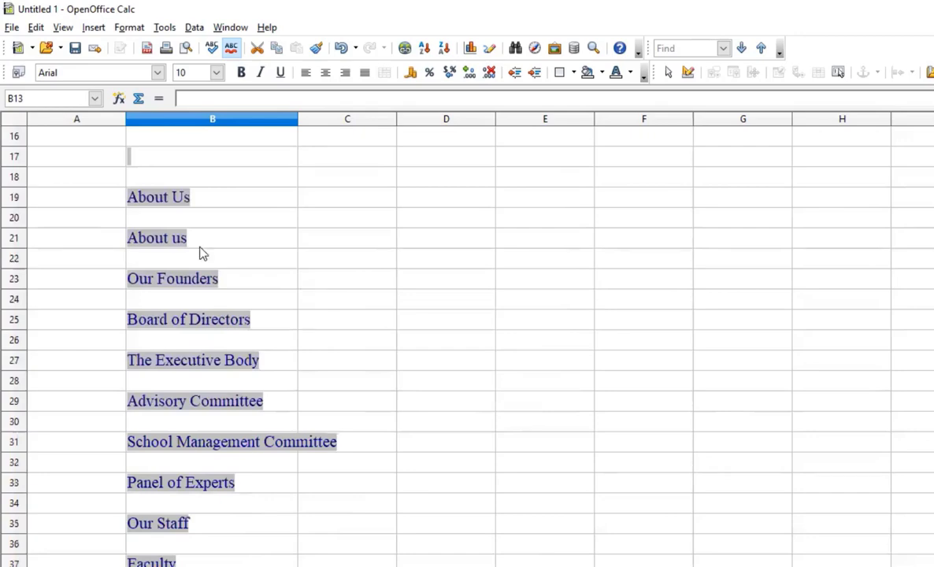
pyautogui.scroll(-1, 201, 252)
pyautogui.scroll(-20, 236, 394)
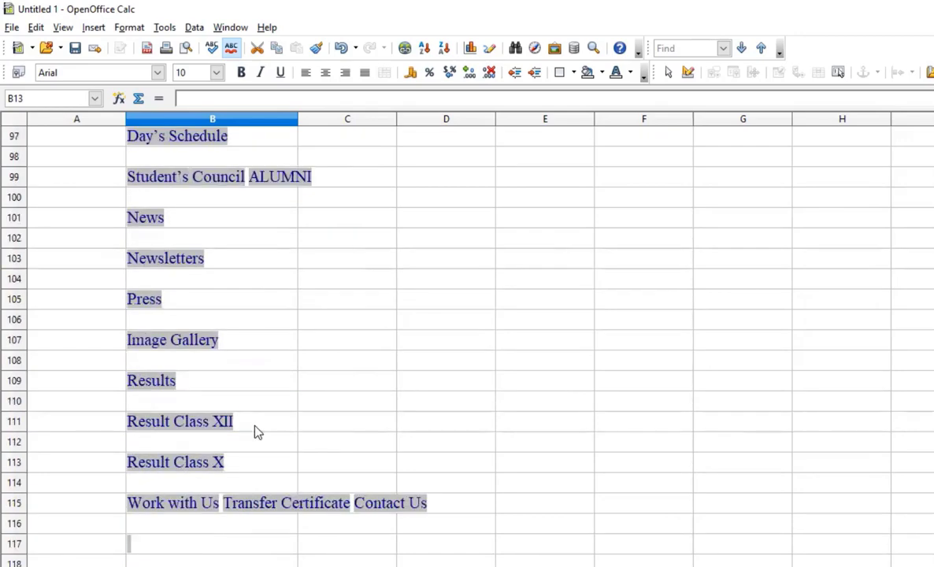
pyautogui.scroll(-4, 254, 430)
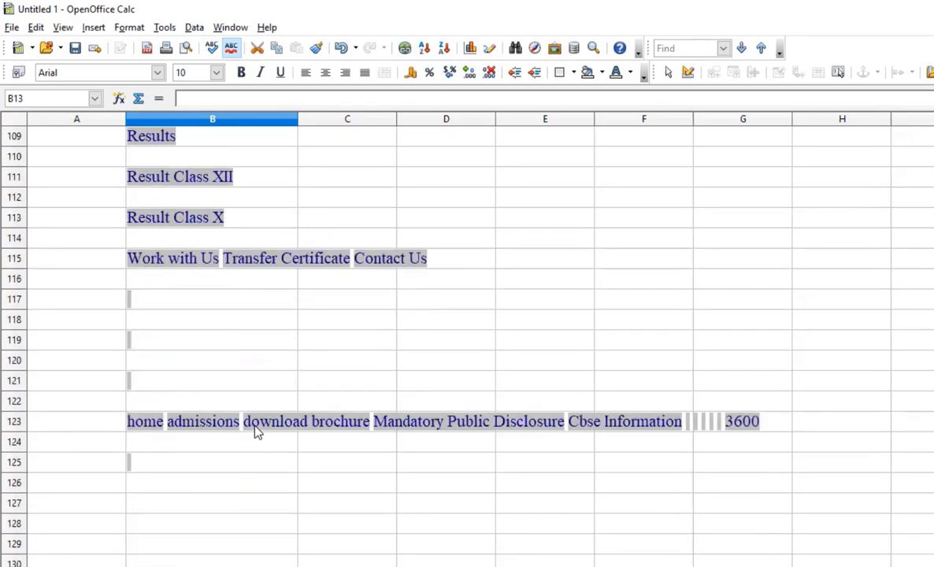
pyautogui.scroll(-6, 254, 431)
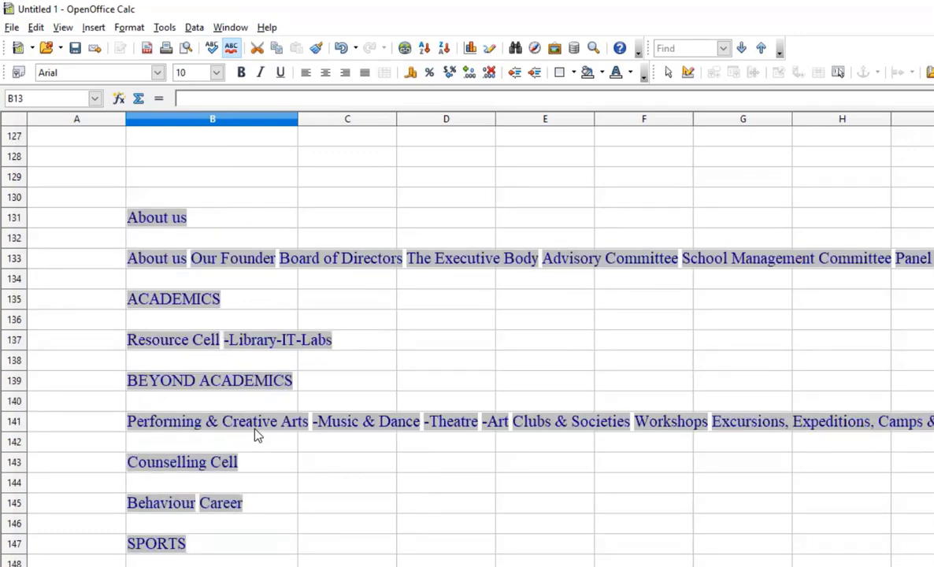
pyautogui.scroll(14, 255, 434)
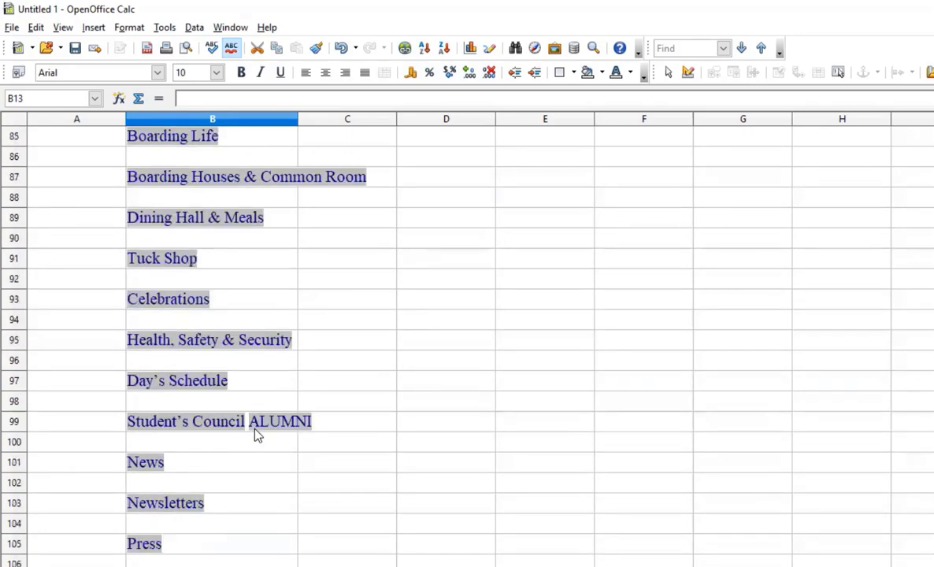
pyautogui.scroll(6, 255, 434)
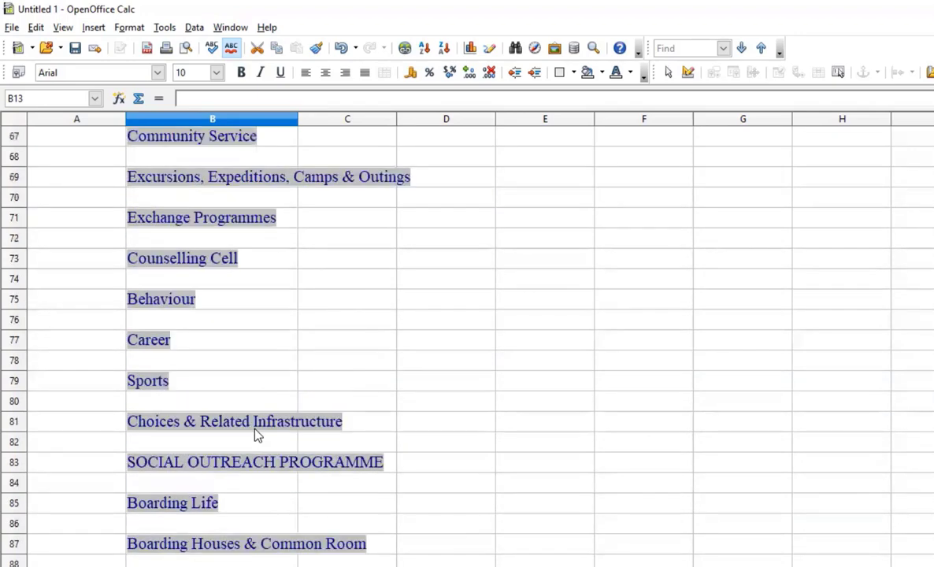
pyautogui.scroll(5, 254, 433)
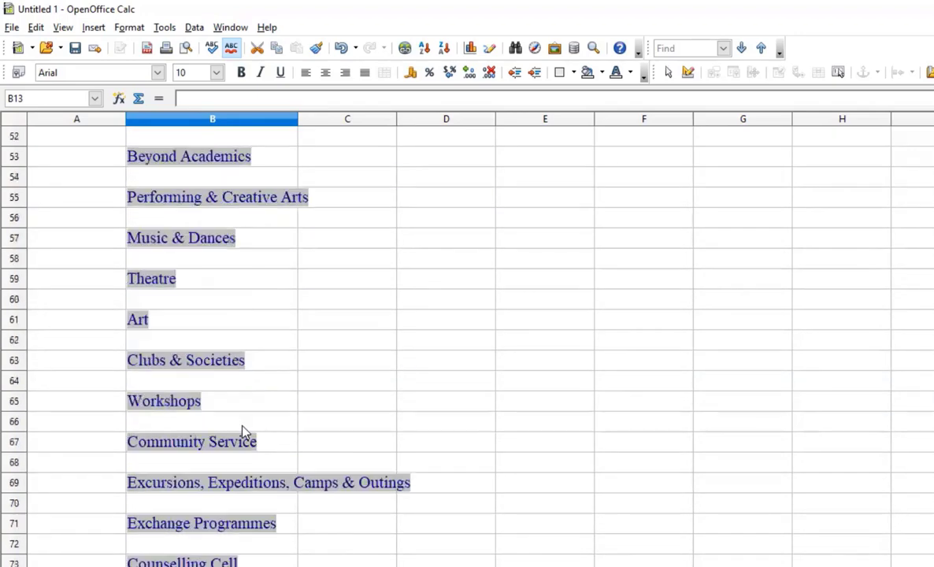
# - Test the imported Art link in cell B61 by opening its web page, and return to the spreadsheet
pyautogui.scroll(1, 244, 433)
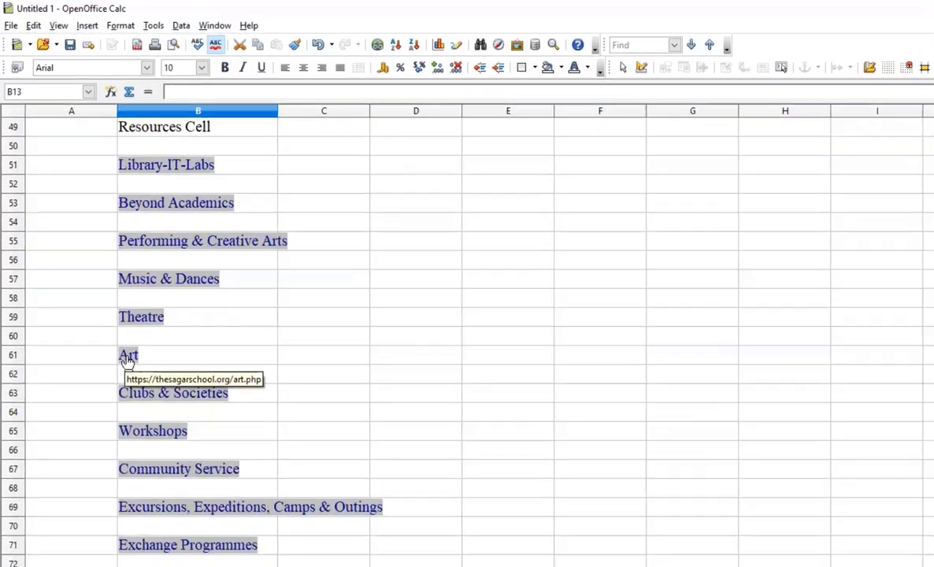
pyautogui.click(137, 382)
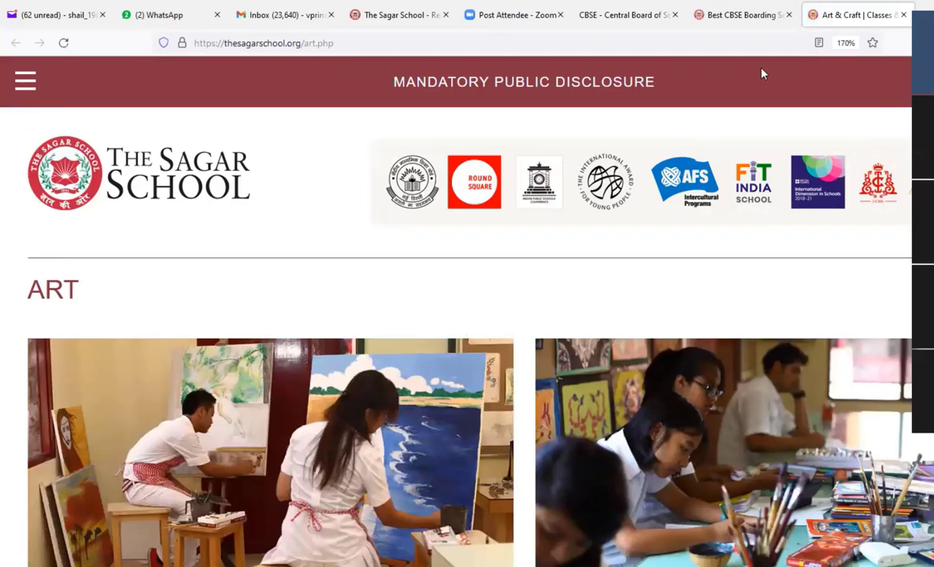
pyautogui.hotkey('alt', 'Tab')
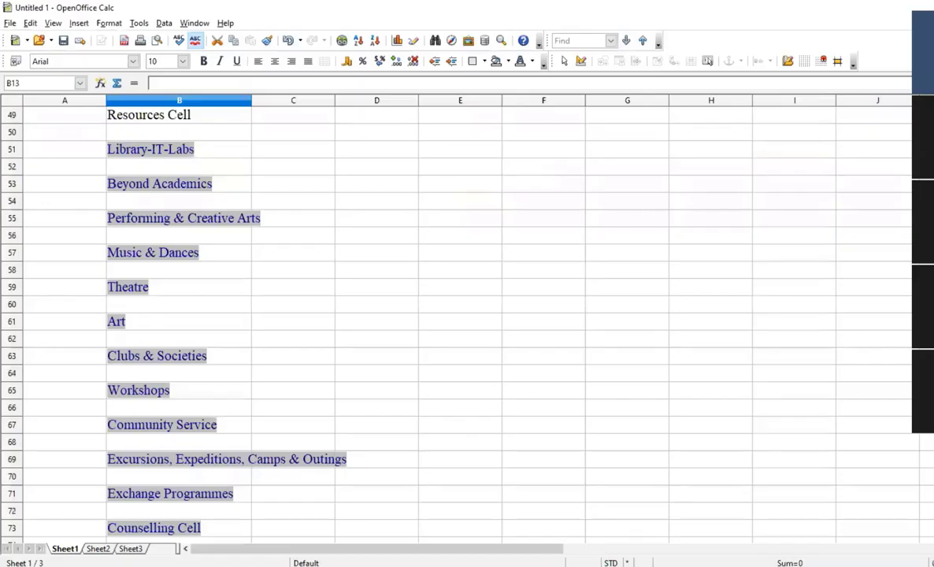
# - Open the external data link settings for the current sheet and view the list of recently used source files
pyautogui.scroll(3, 268, 333)
pyautogui.scroll(9, 268, 333)
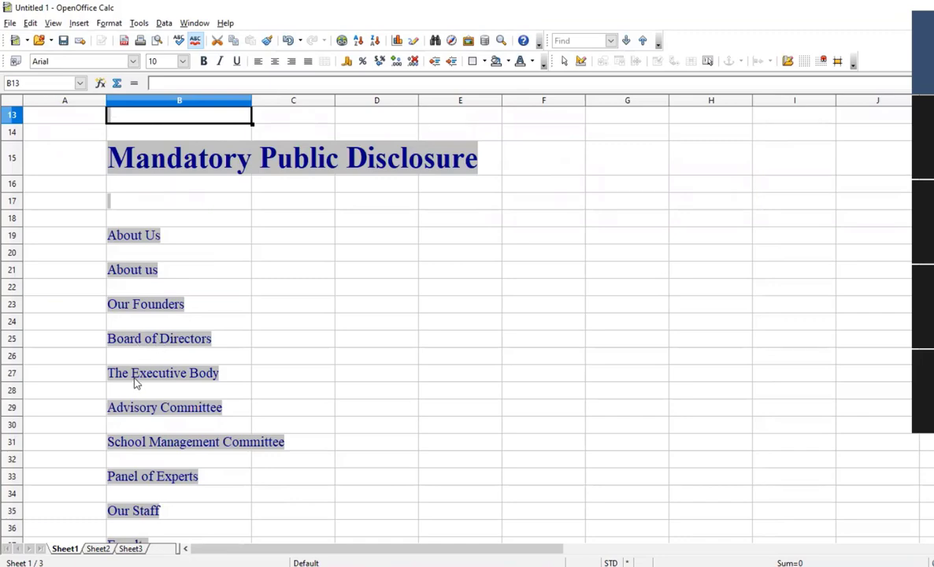
pyautogui.scroll(-4, 200, 439)
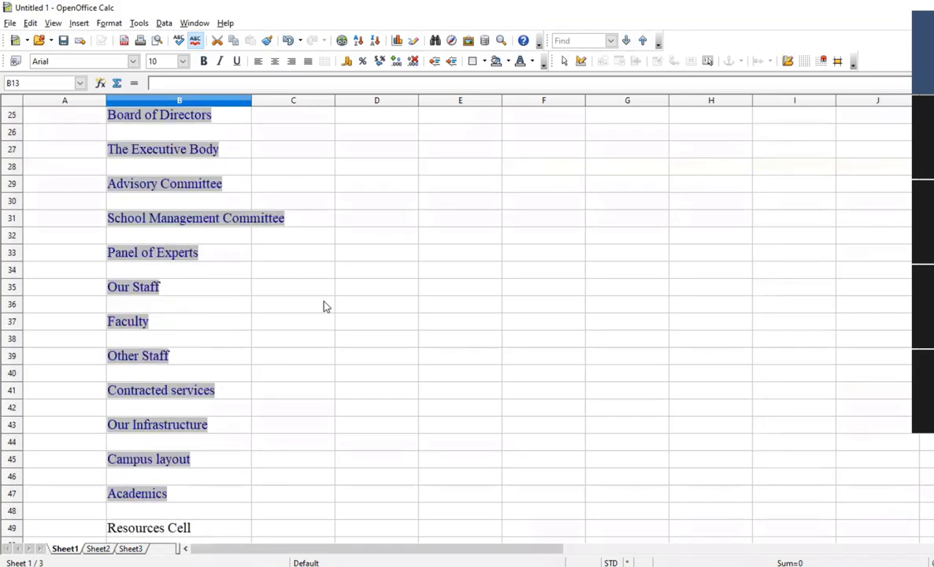
pyautogui.scroll(8, 325, 306)
pyautogui.click(80, 23)
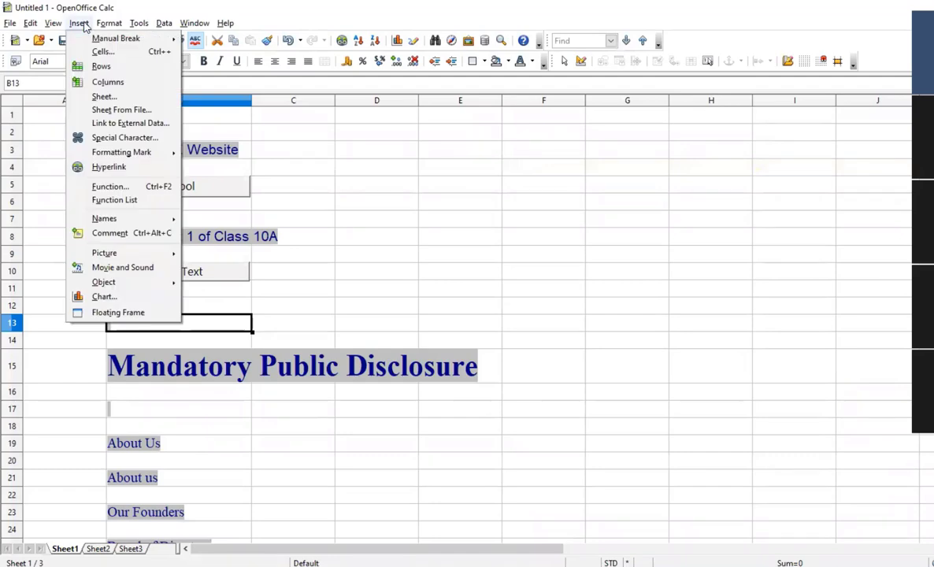
pyautogui.click(79, 122)
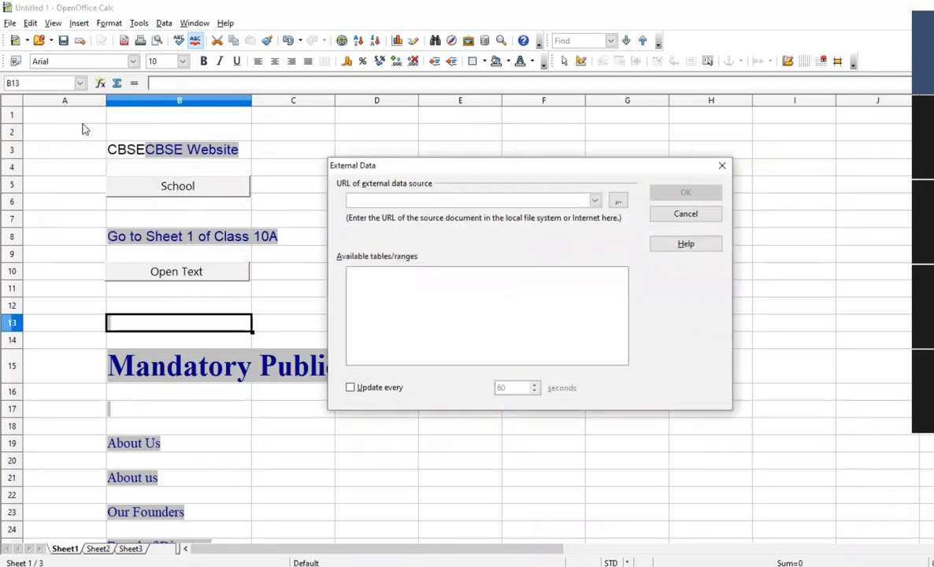
pyautogui.click(595, 201)
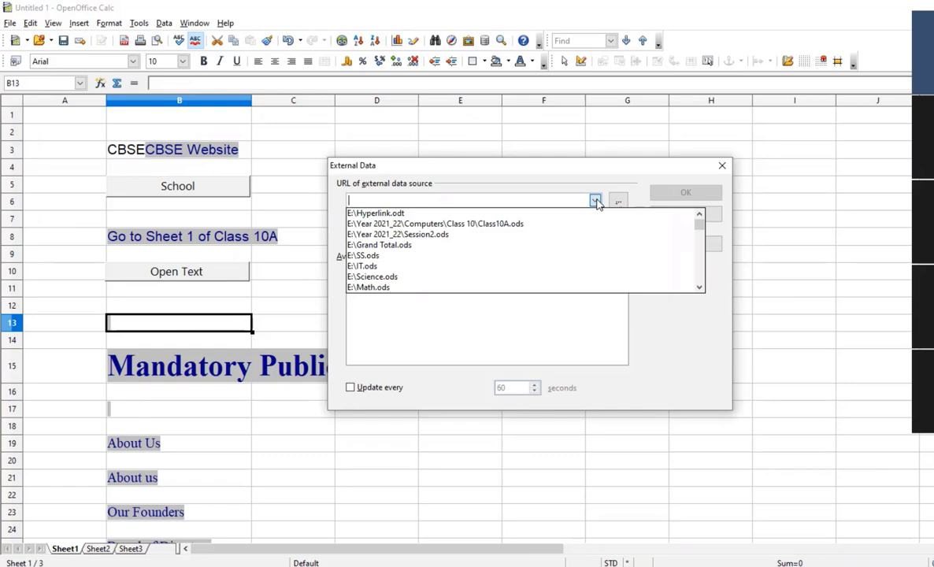
pyautogui.click(596, 202)
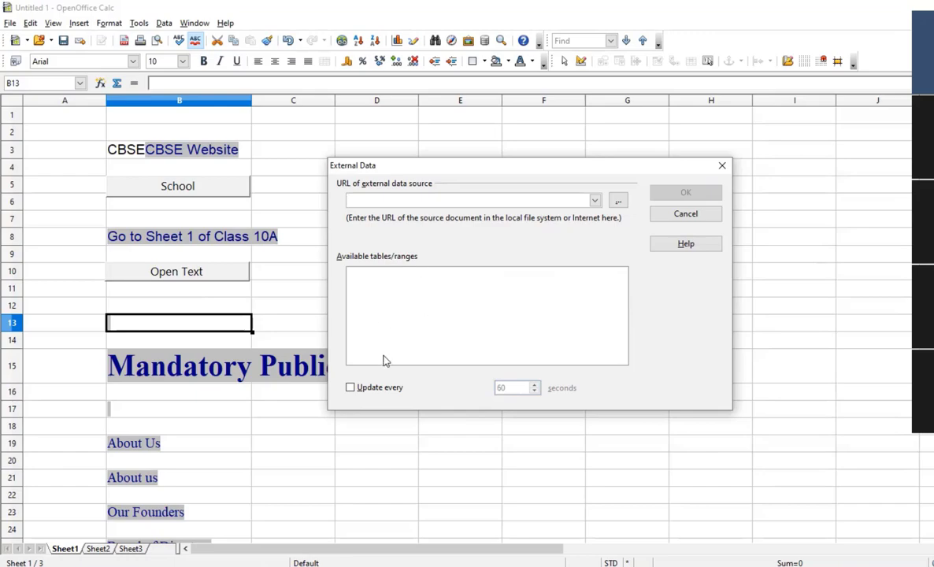
pyautogui.click(594, 200)
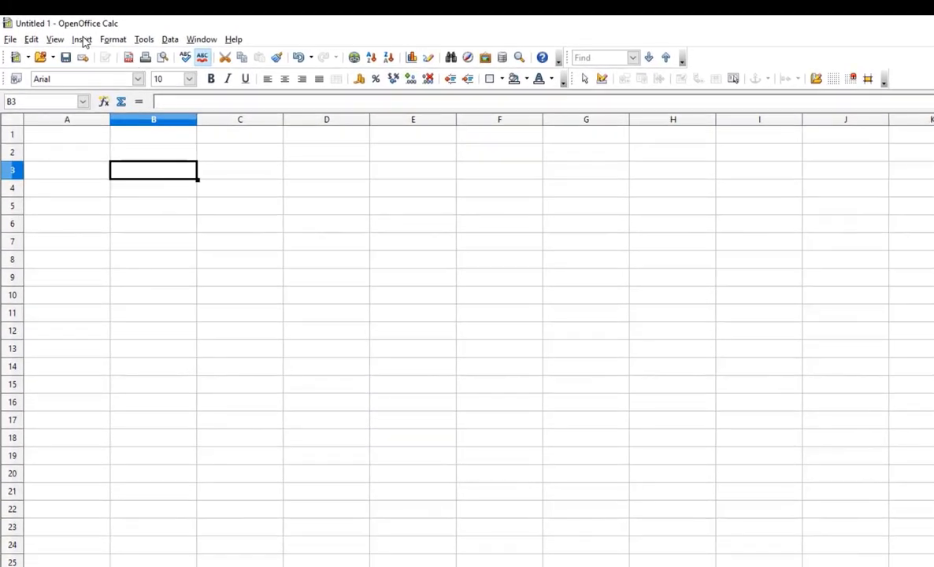
# - Link the class10a range of E:\Grand Total.ods into cell B3 of Sheet2, with an update every 5 seconds
pyautogui.click(83, 40)
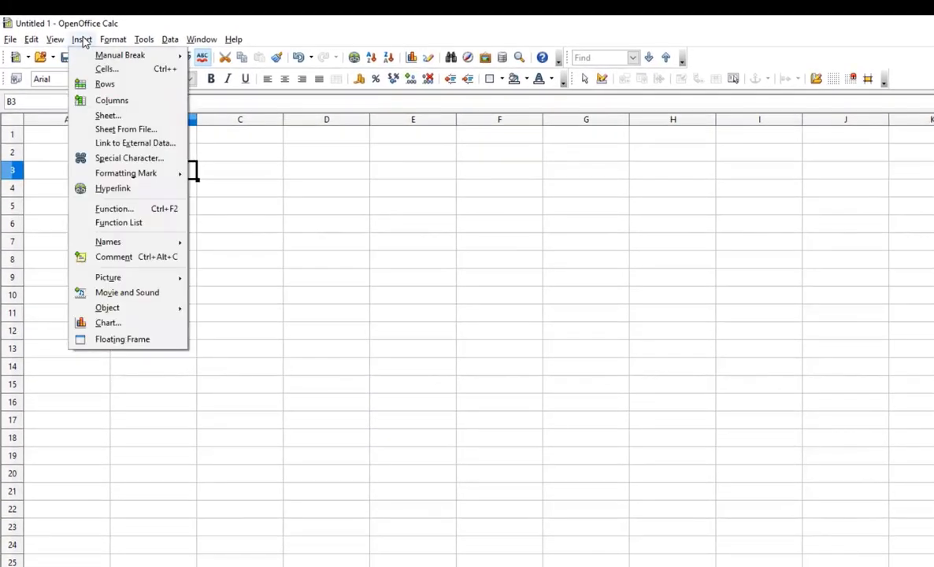
pyautogui.click(85, 144)
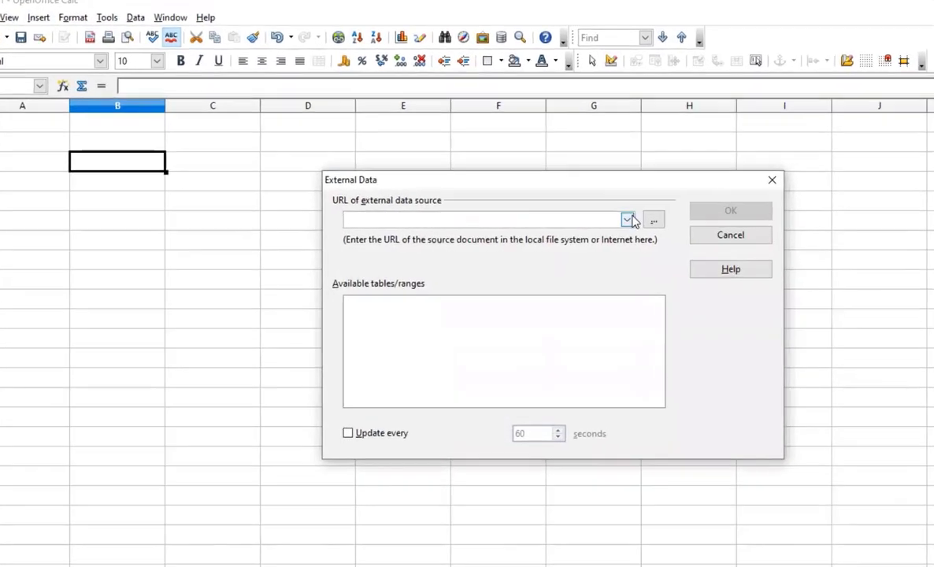
pyautogui.click(629, 220)
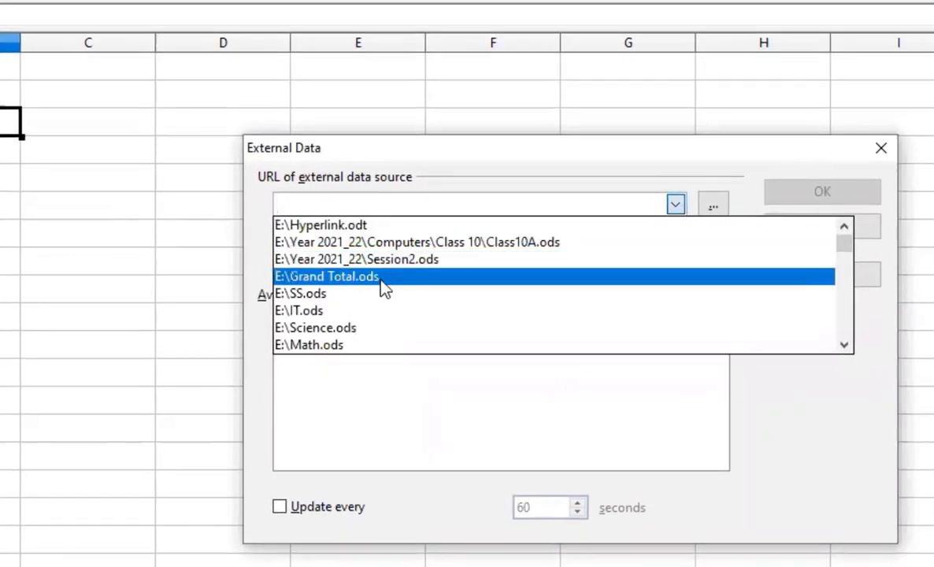
pyautogui.click(419, 272)
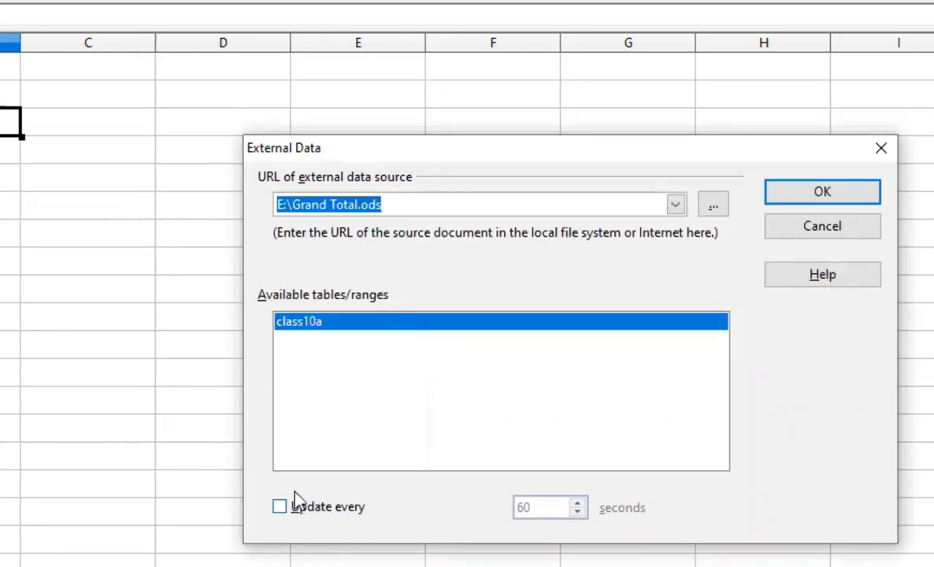
pyautogui.click(323, 329)
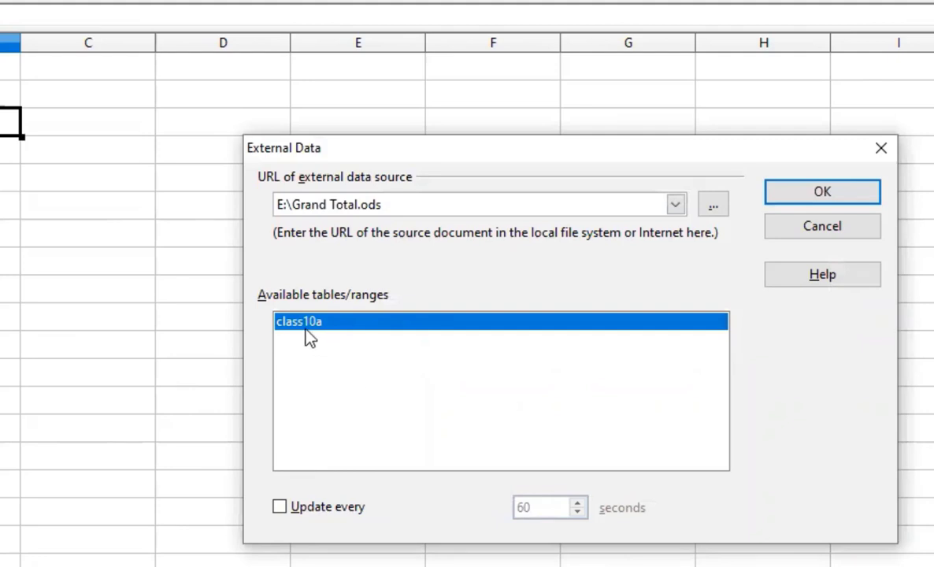
pyautogui.click(281, 508)
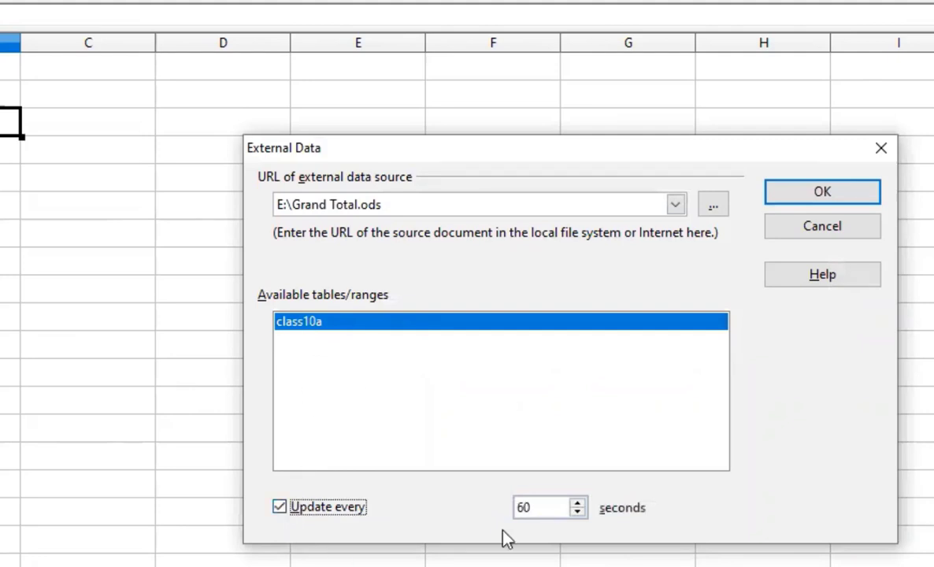
pyautogui.moveTo(538, 506); pyautogui.dragTo(498, 514)
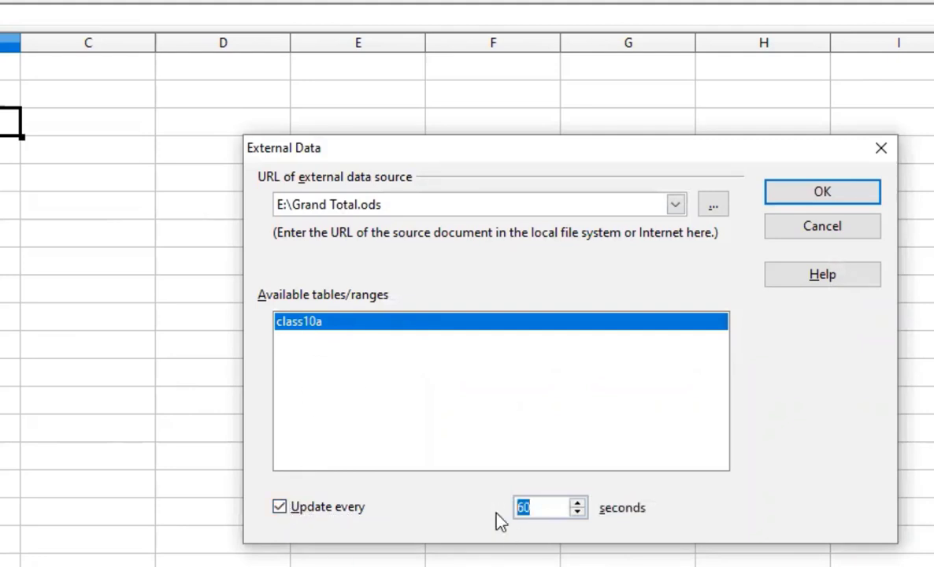
pyautogui.write('5')
pyautogui.click(822, 197)
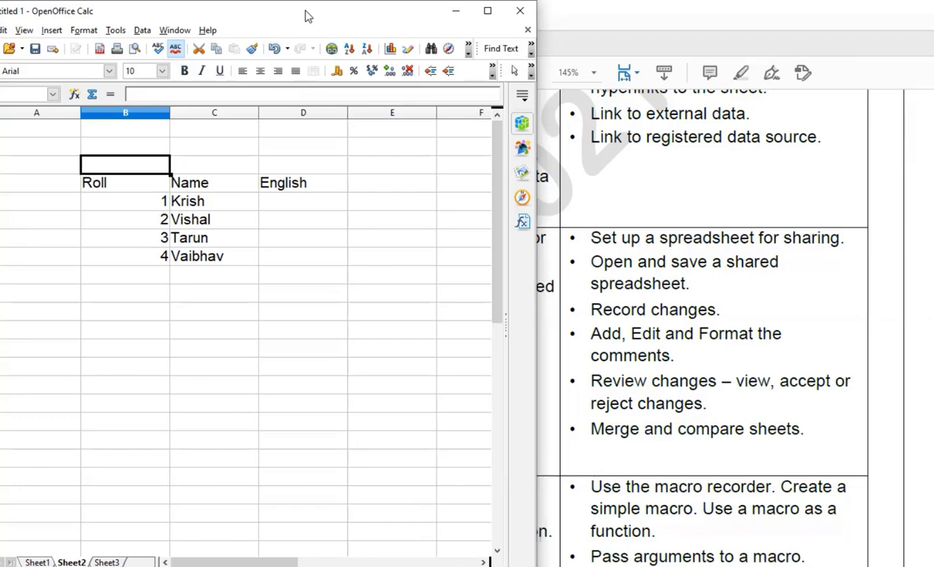
# - Open the source file Grand Total.ods from drive E: and place its window beside the linked spreadsheet's area
pyautogui.moveTo(308, 16); pyautogui.dragTo(347, 15)
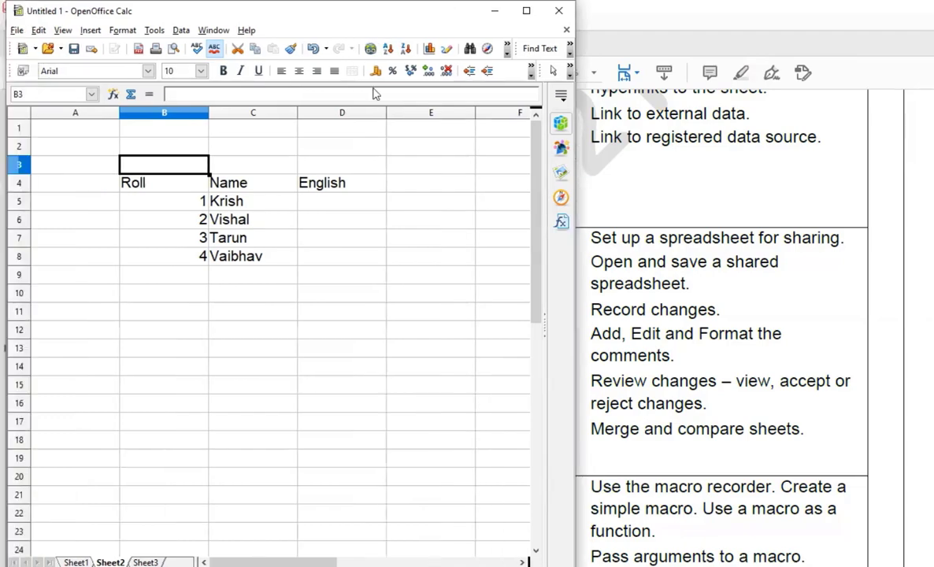
pyautogui.click(630, 565)
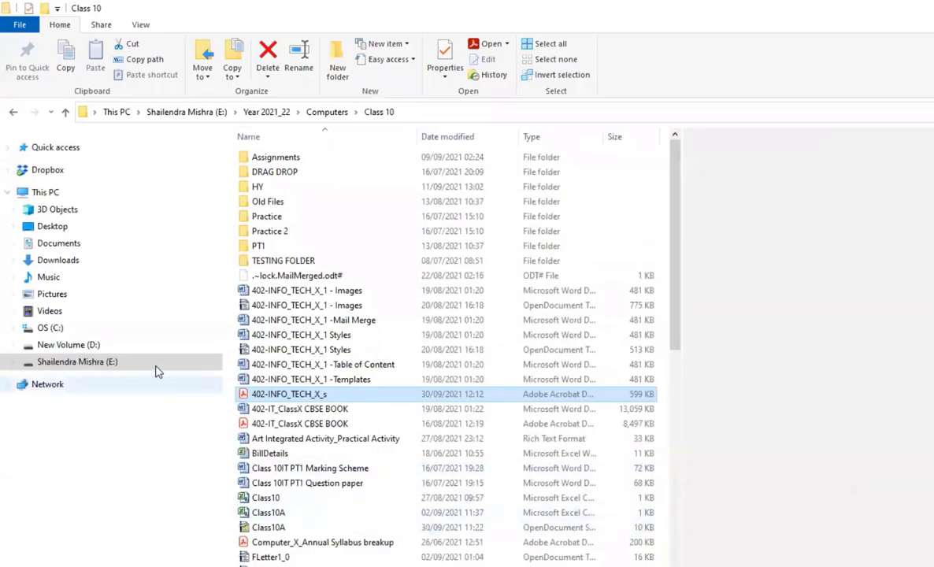
pyautogui.click(109, 361)
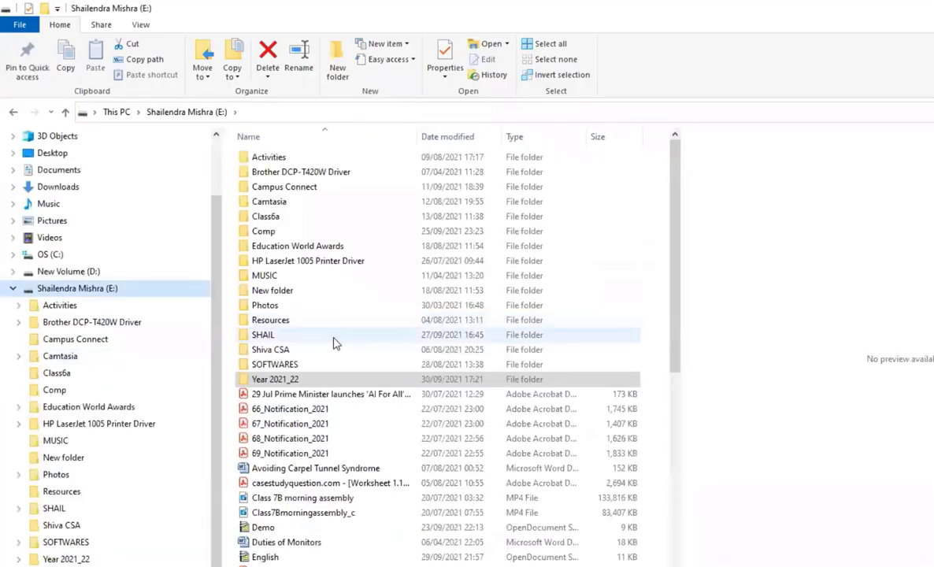
pyautogui.scroll(-2, 331, 342)
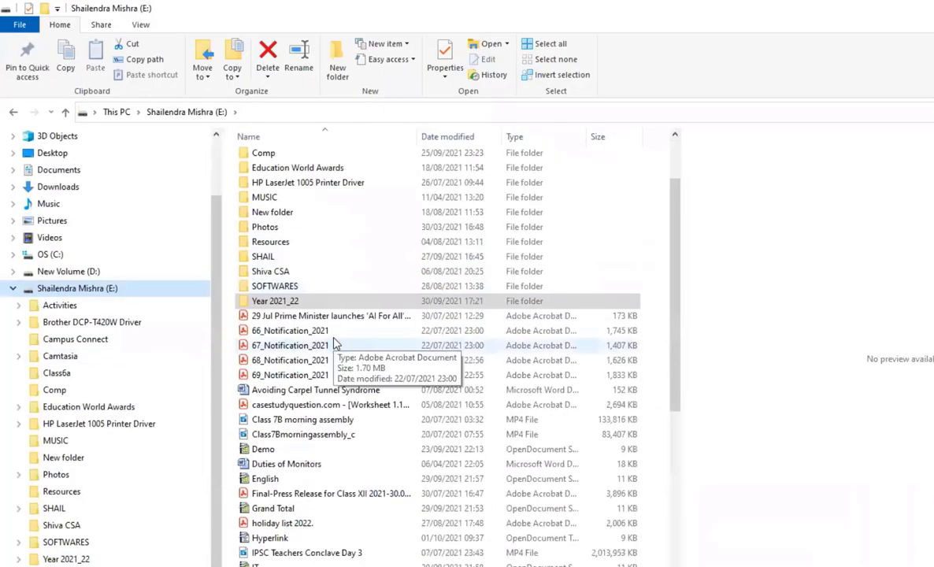
pyautogui.doubleClick(295, 512)
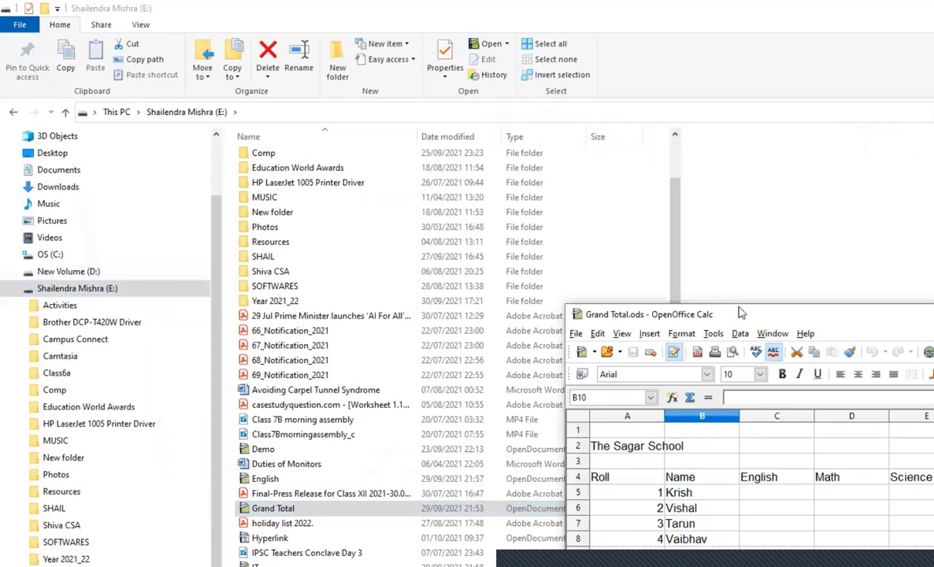
pyautogui.moveTo(741, 314); pyautogui.dragTo(740, 5)
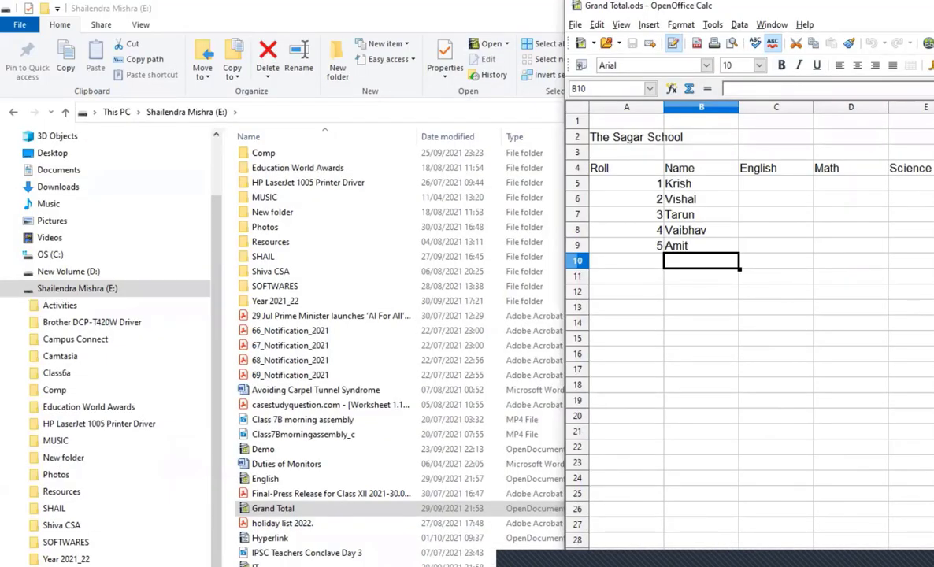
# - Bring the Untitled 1 spreadsheet forward and line it up beside Grand Total.ods to compare the two student tables
pyautogui.moveTo(599, 560)
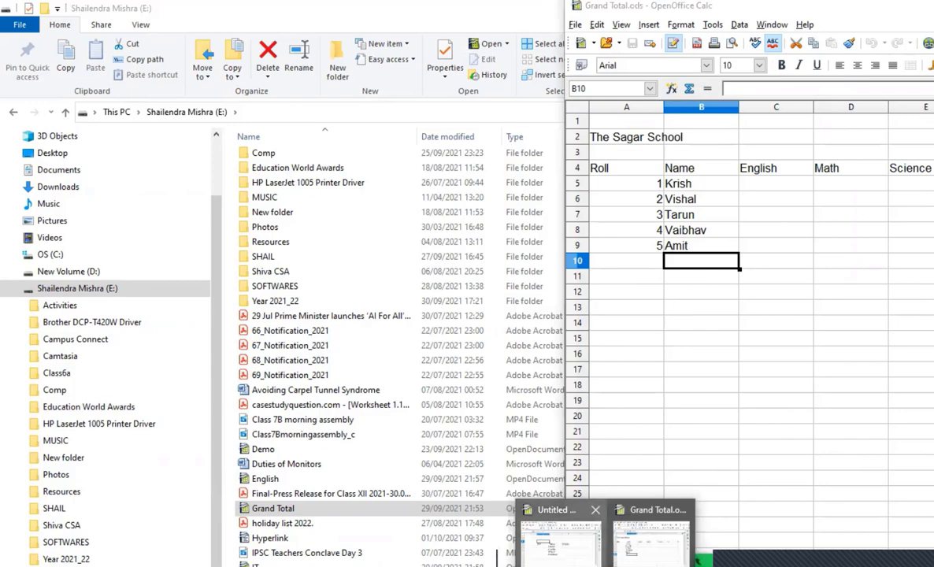
pyautogui.click(551, 516)
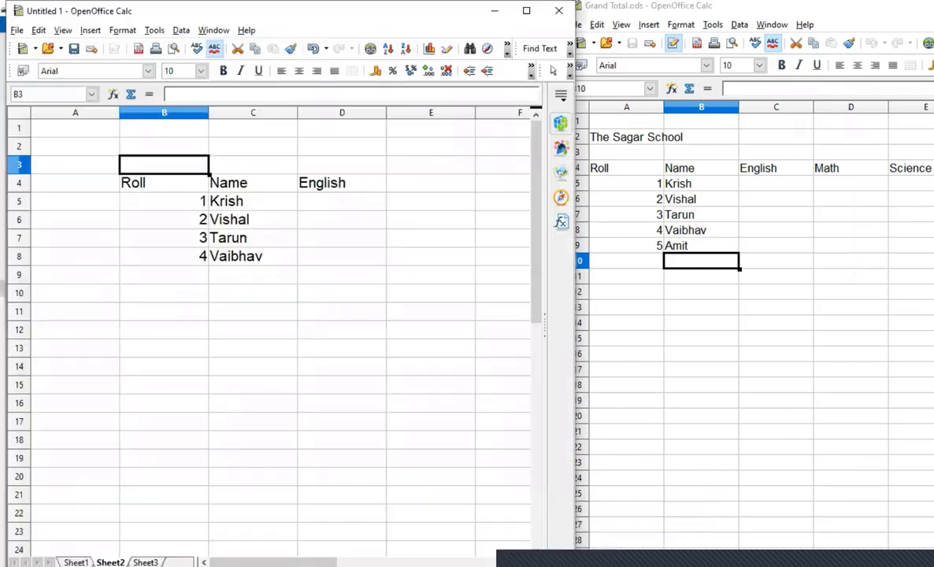
pyautogui.click(797, 11)
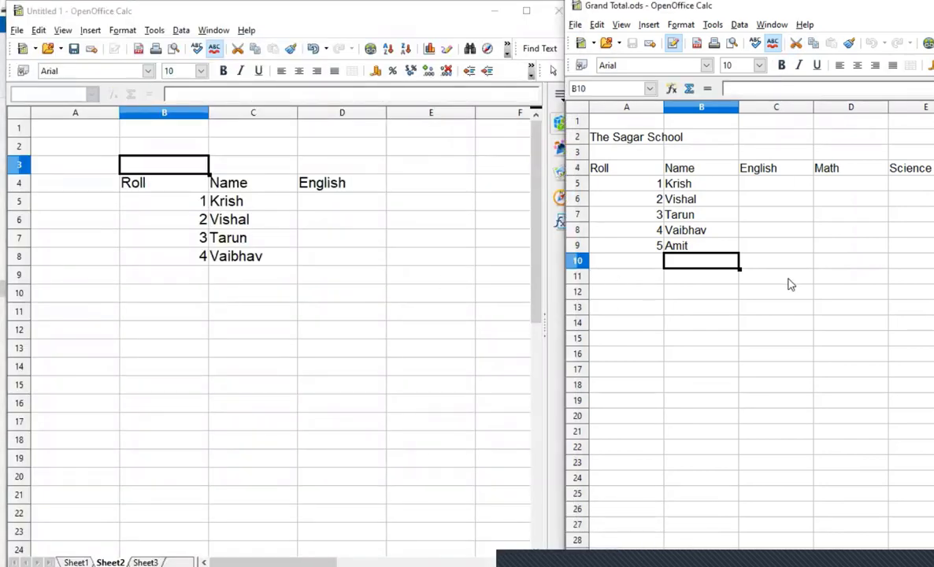
pyautogui.click(135, 292)
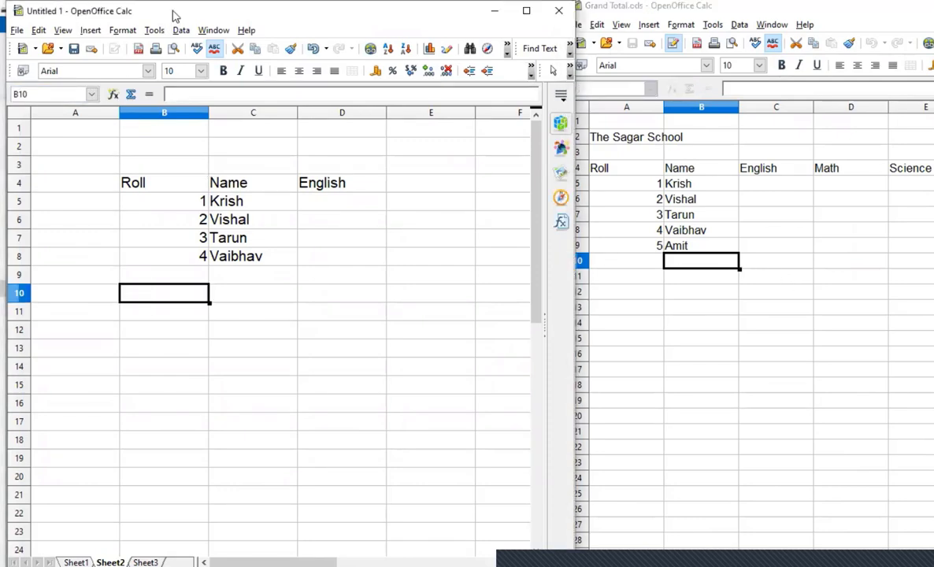
pyautogui.moveTo(173, 13); pyautogui.dragTo(165, 13)
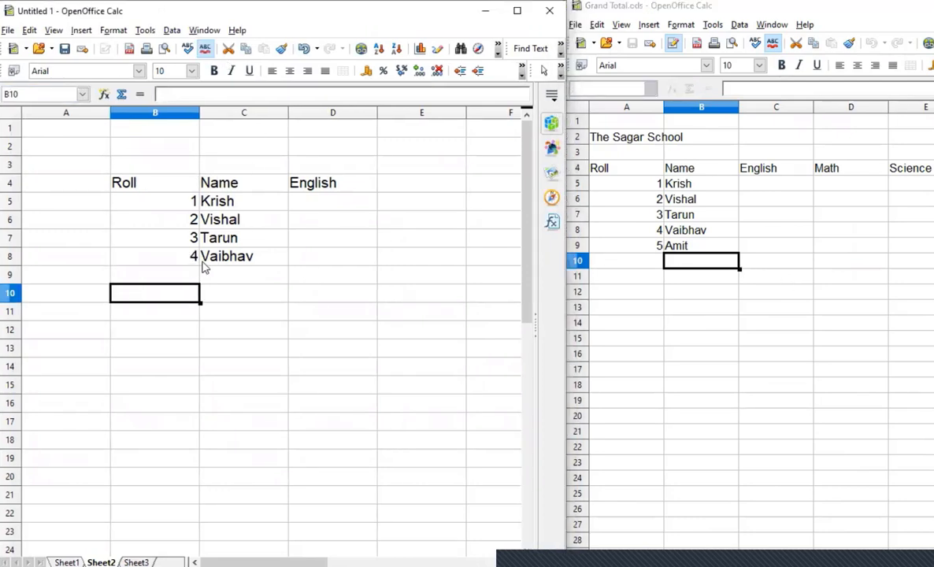
pyautogui.click(221, 282)
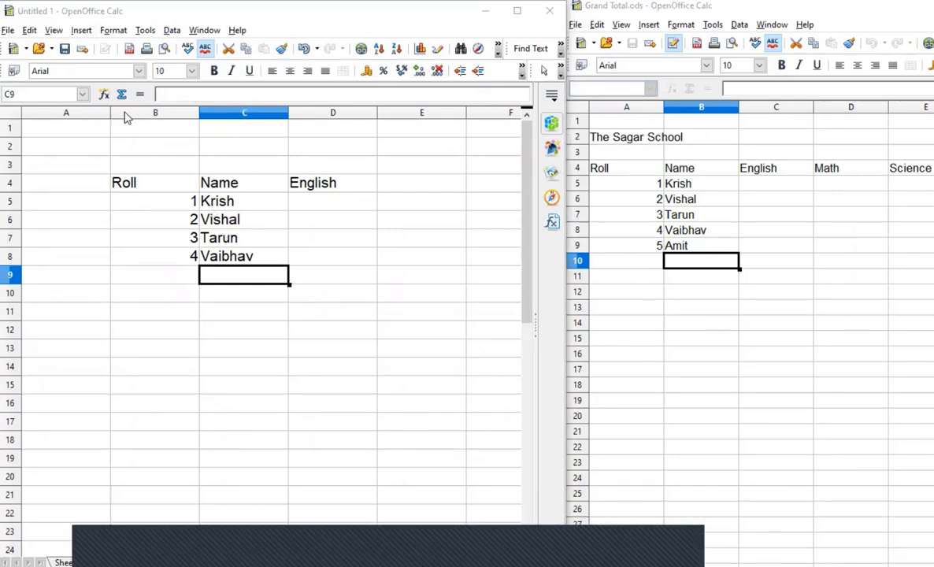
# - Save the linked spreadsheet on drive E: as External Data File in ODF Spreadsheet format
pyautogui.click(11, 31)
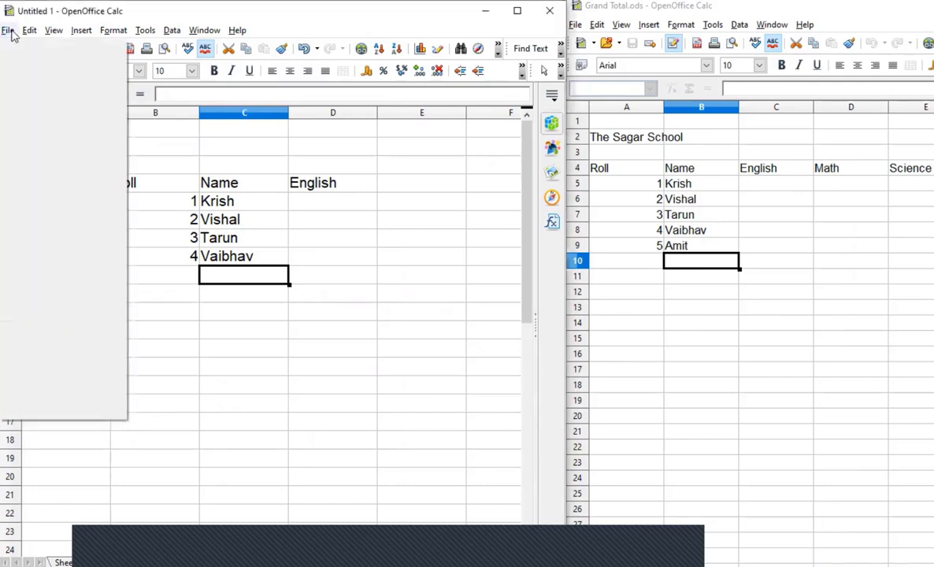
pyautogui.click(33, 141)
pyautogui.write('External Data F')
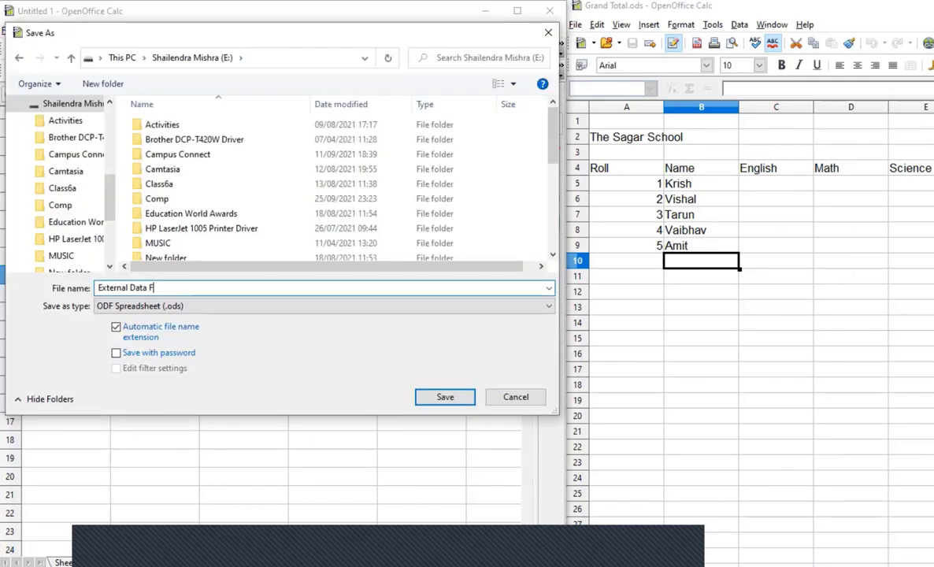
pyautogui.write('ile')
pyautogui.press('Return')
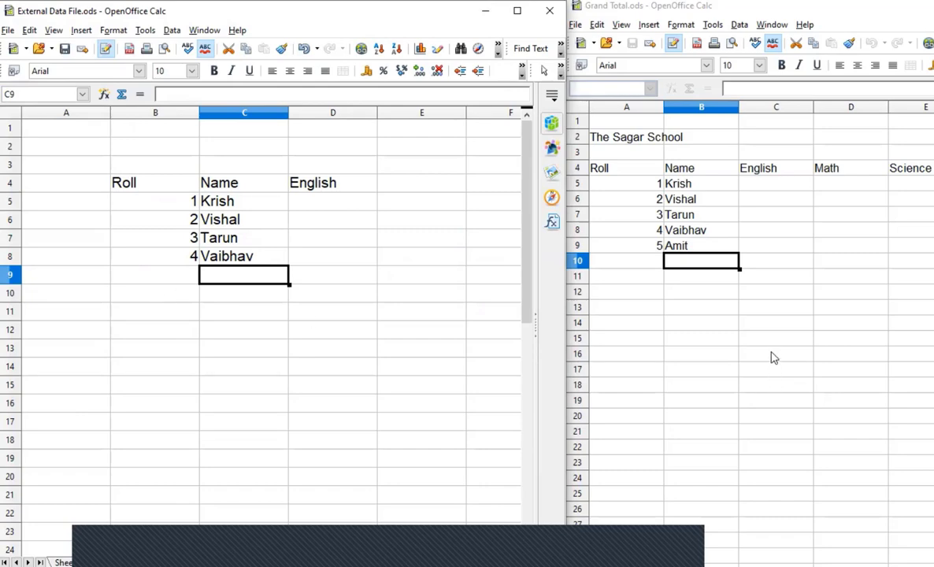
# - Highlight the student table in cells A4:C9 of Grand Total.ods to point out the source data, and clear the selection
pyautogui.click(745, 355)
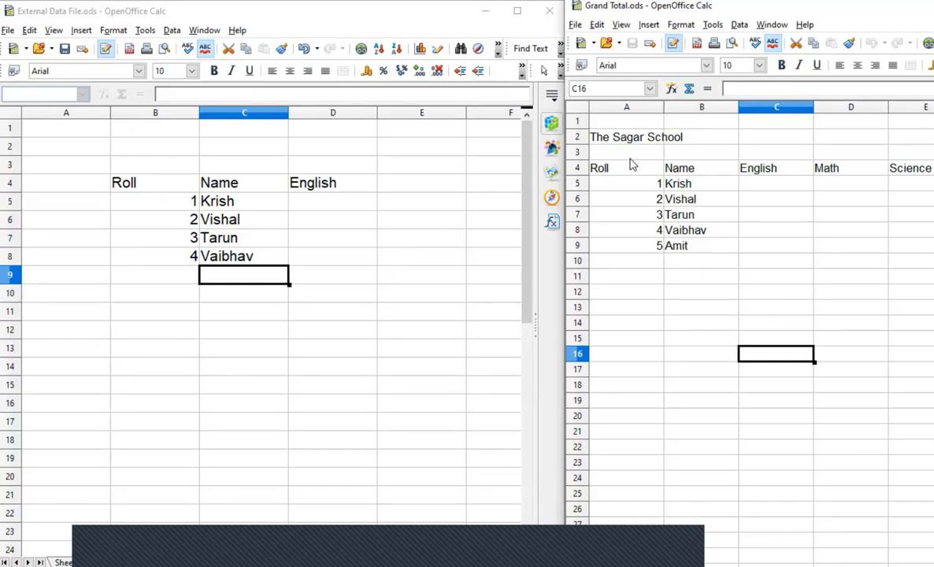
pyautogui.moveTo(626, 175); pyautogui.dragTo(762, 254)
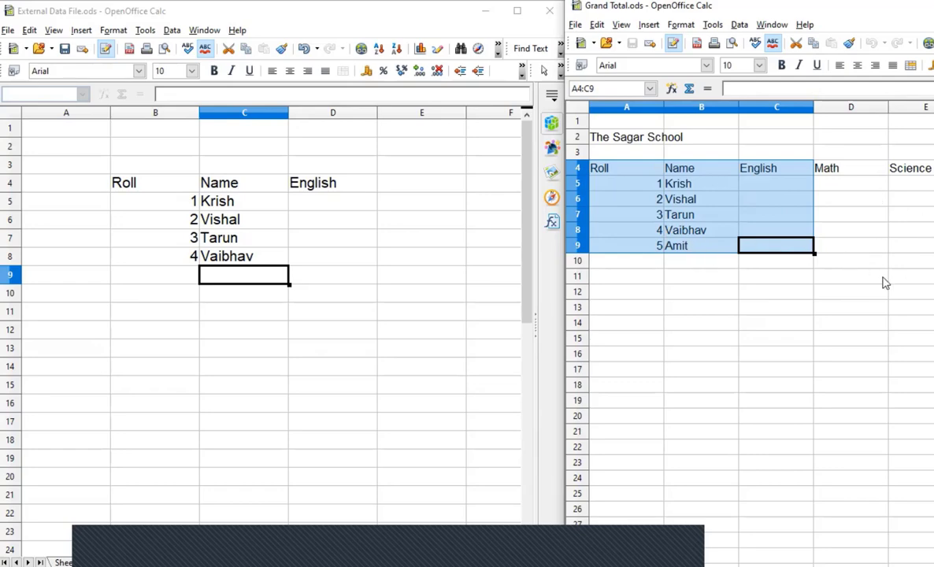
pyautogui.click(816, 326)
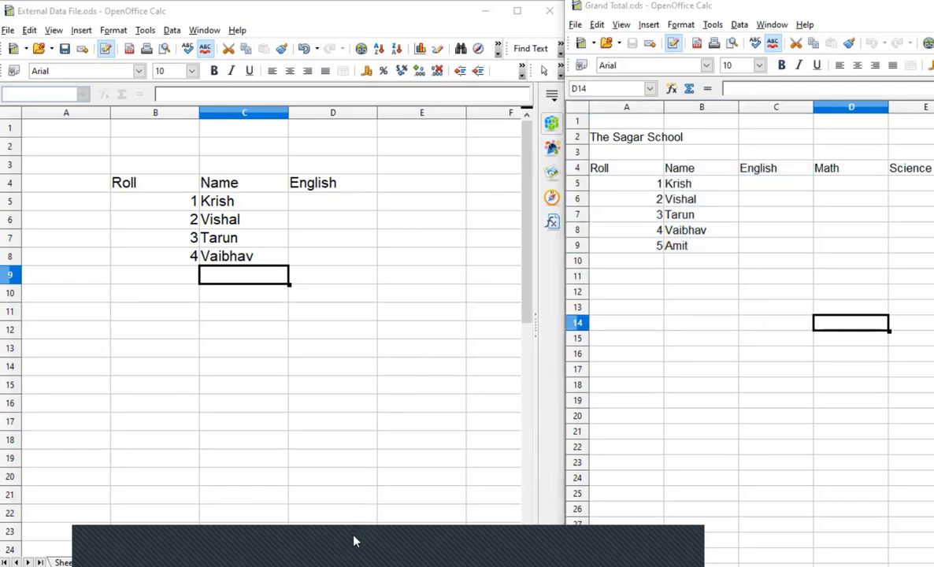
# - Start a second table in Grand Total.ods with the headings Roll in A13 and Name in B13
pyautogui.click(622, 306)
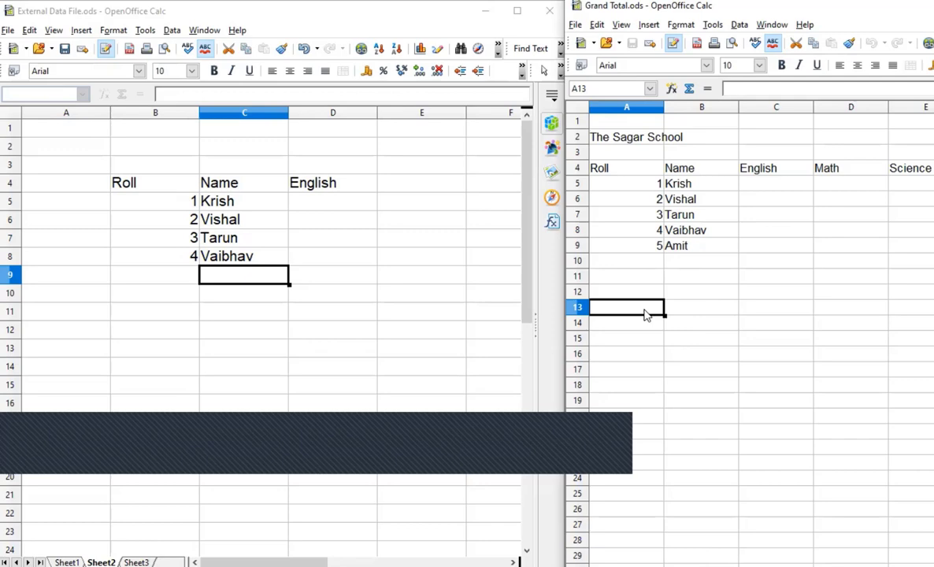
pyautogui.write('Roll')
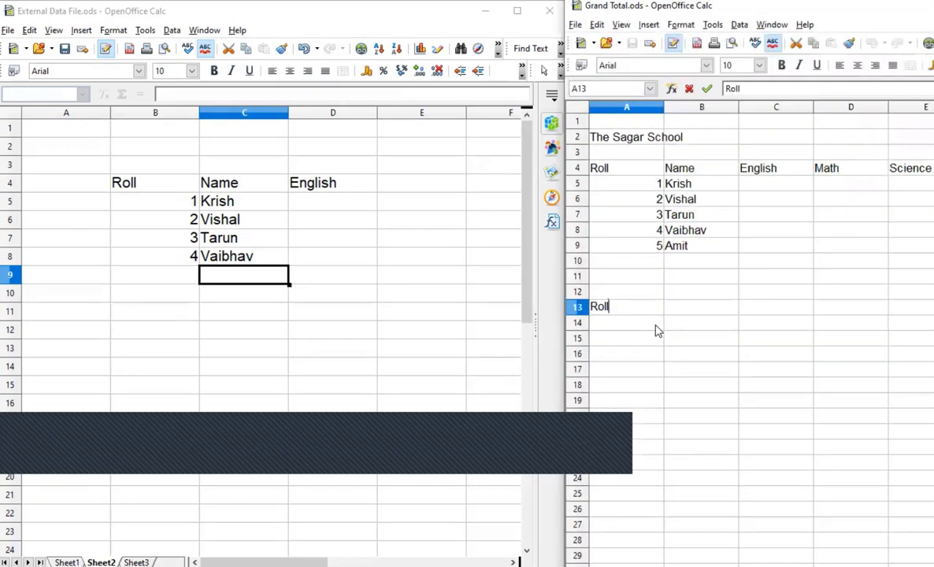
pyautogui.click(686, 315)
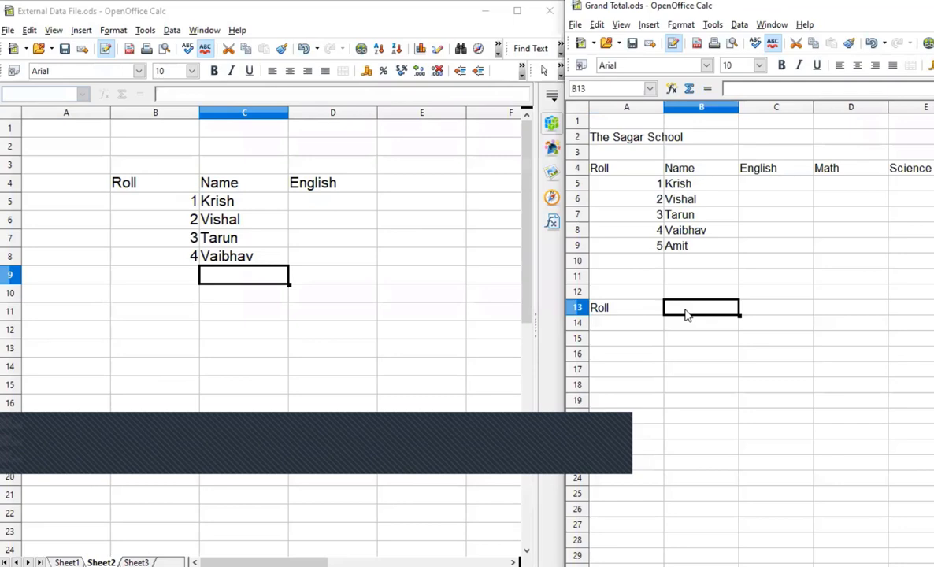
pyautogui.write('Name')
pyautogui.press('Return')
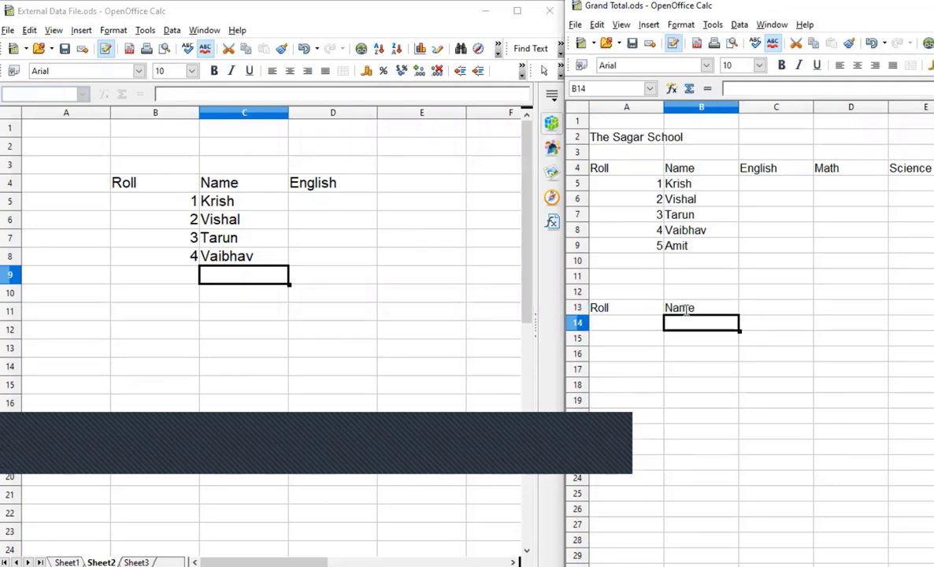
# - Fill the Roll column of the new table with the numbers 1 to 4 in A14:A17
pyautogui.press('Left')
pyautogui.write('1')
pyautogui.press('Return')
pyautogui.write('2')
pyautogui.press('Return')
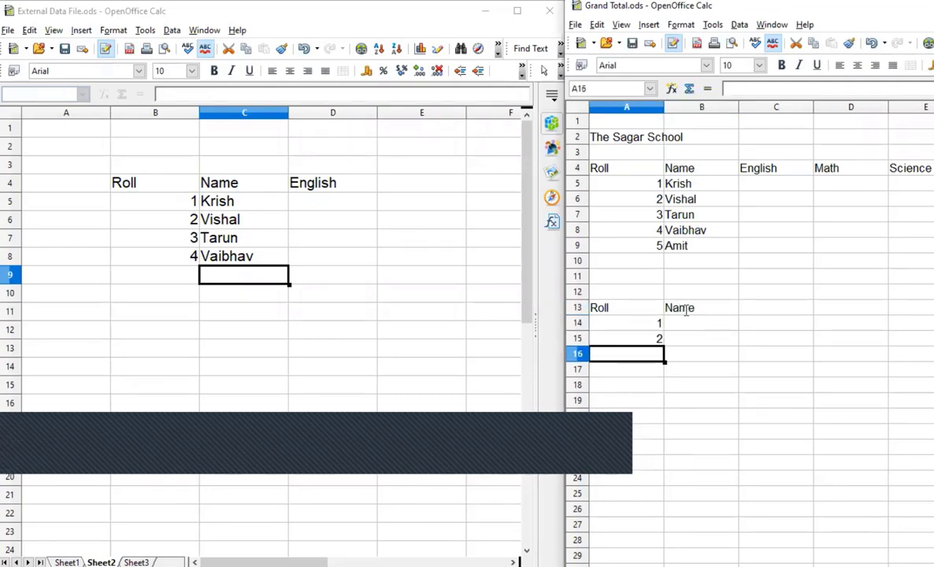
pyautogui.write('3')
pyautogui.press('Return')
pyautogui.write('43')
pyautogui.press('BackSpace')
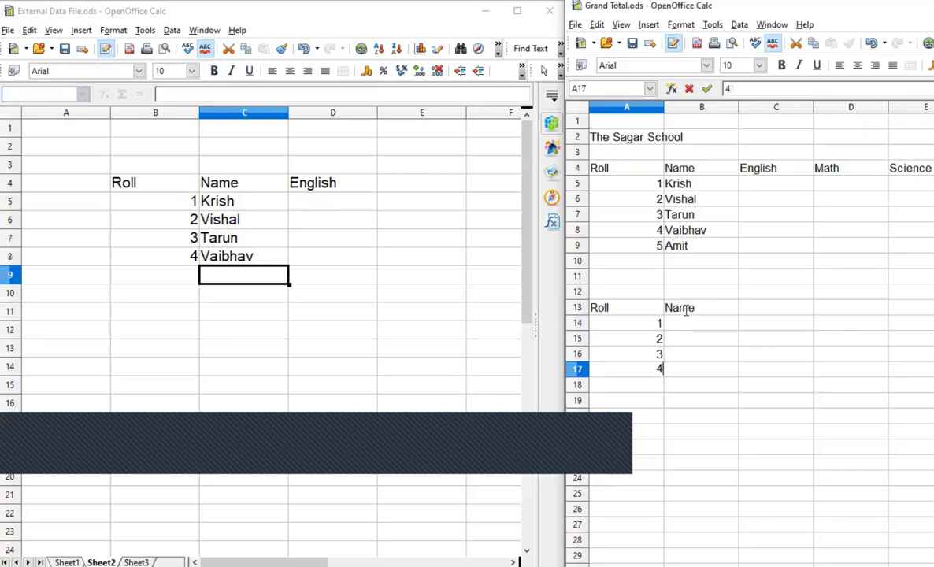
# - Fill the Name column in B14:B17 with a student's first name, b, c and d
pyautogui.press('Tab')
pyautogui.press('Up')
pyautogui.press('Up')
pyautogui.press('Up')
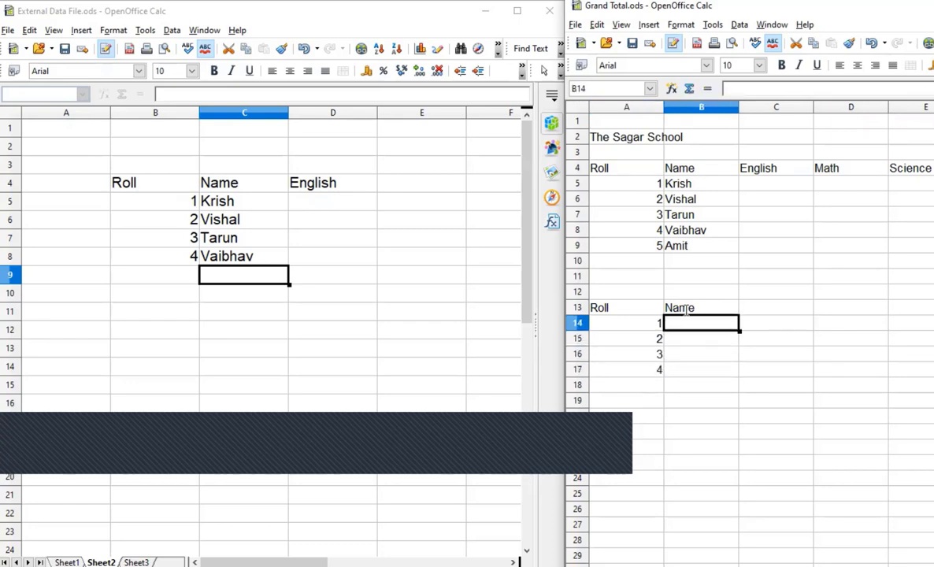
pyautogui.write('Amit')
pyautogui.press('Return')
pyautogui.write('b')
pyautogui.press('Return')
pyautogui.write('c')
pyautogui.press('Return')
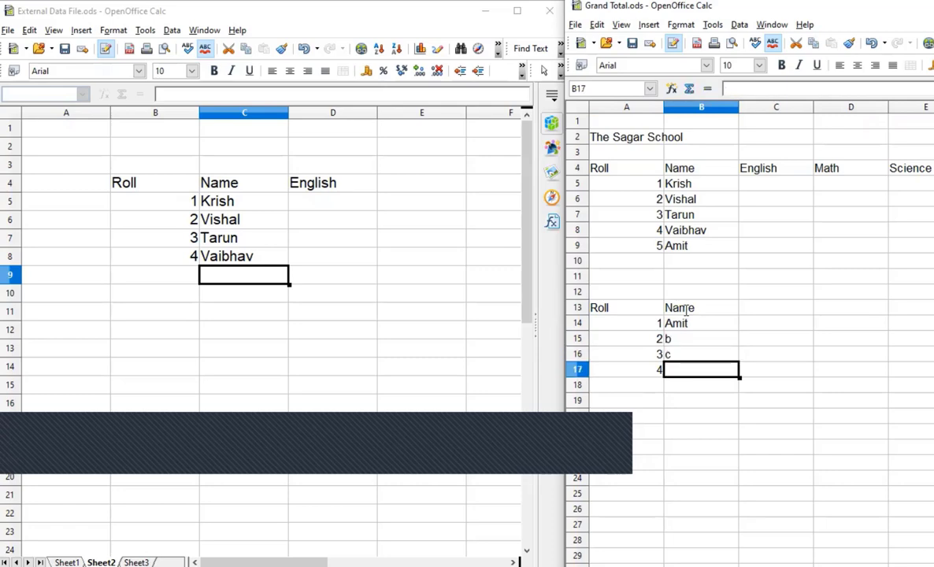
pyautogui.write('d')
pyautogui.press('Return')
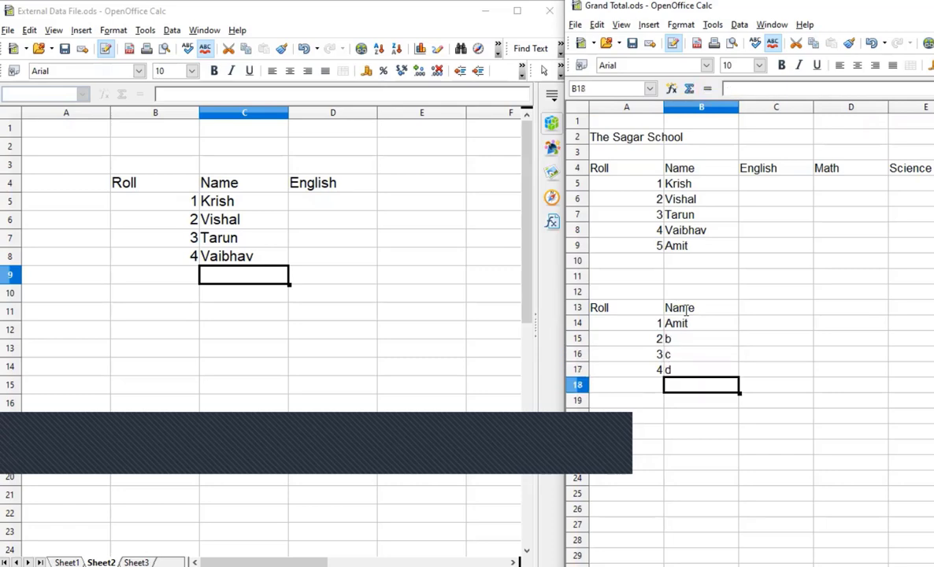
# - Define the range name NewClassRange for the new table in cells A13:B17 of Grand Total.ods
pyautogui.click(658, 446)
pyautogui.moveTo(626, 312); pyautogui.dragTo(708, 370)
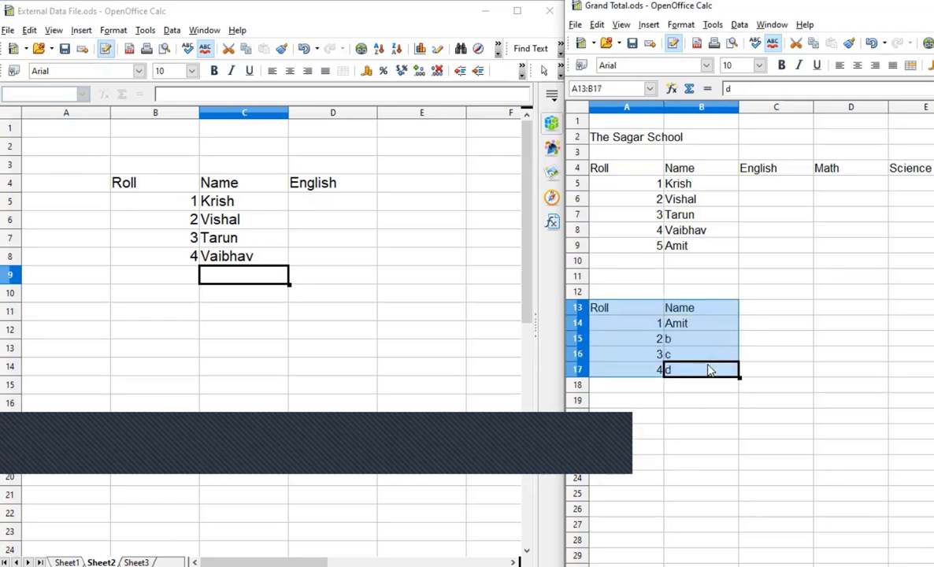
pyautogui.click(718, 403)
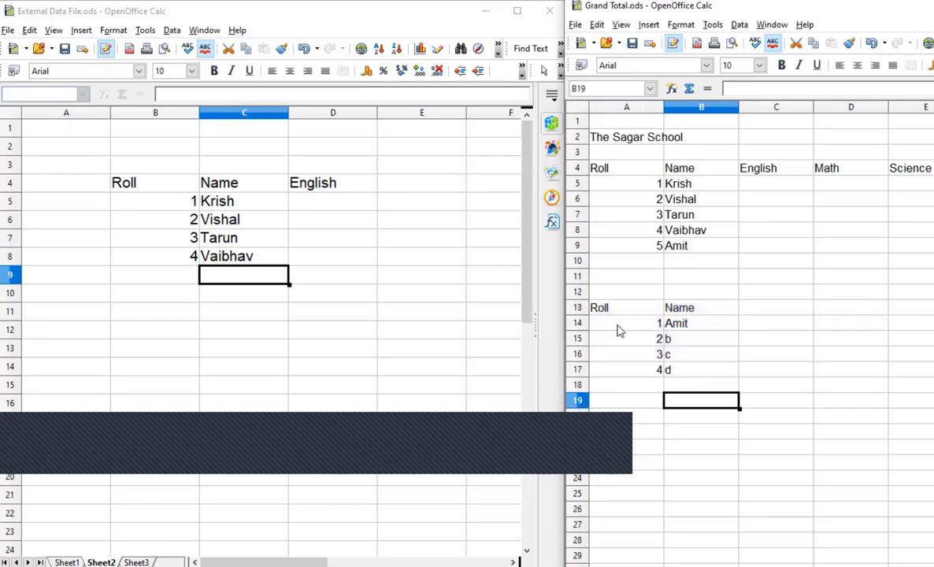
pyautogui.moveTo(617, 315); pyautogui.dragTo(714, 374)
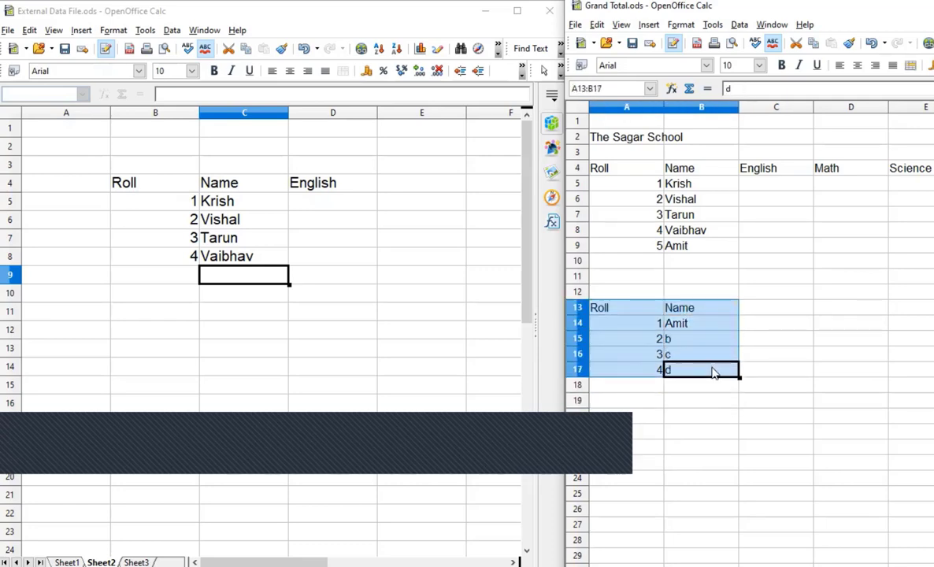
pyautogui.click(649, 25)
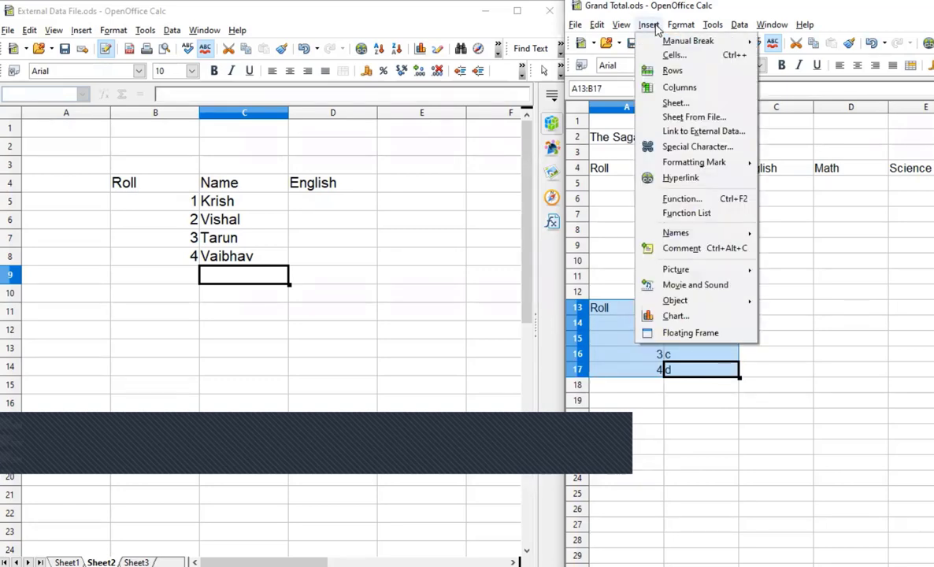
pyautogui.moveTo(676, 234)
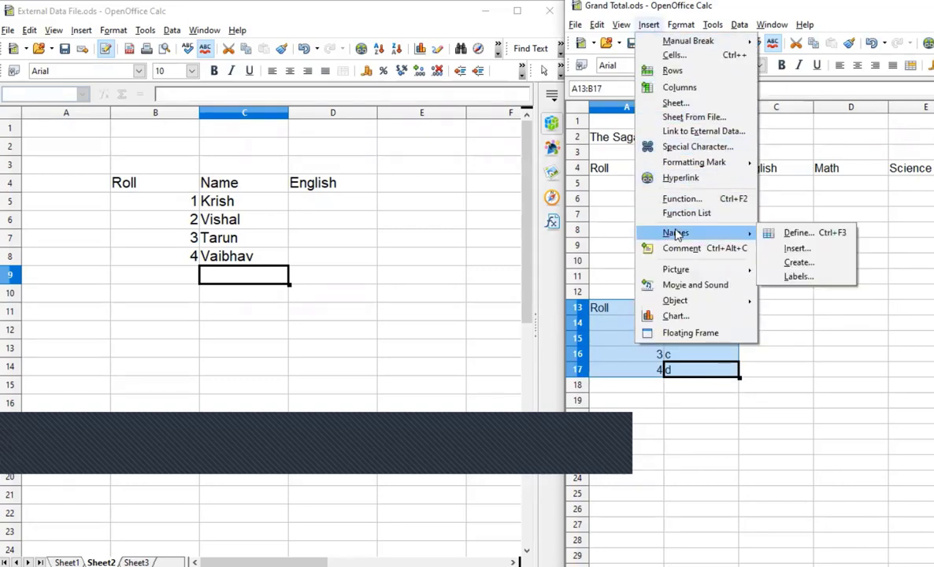
pyautogui.click(839, 234)
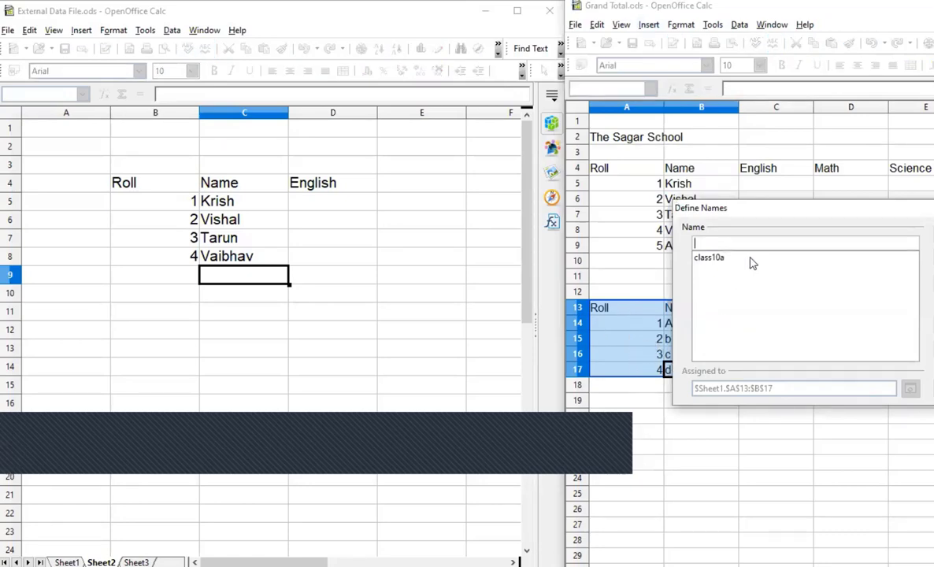
pyautogui.moveTo(775, 211); pyautogui.dragTo(610, 189)
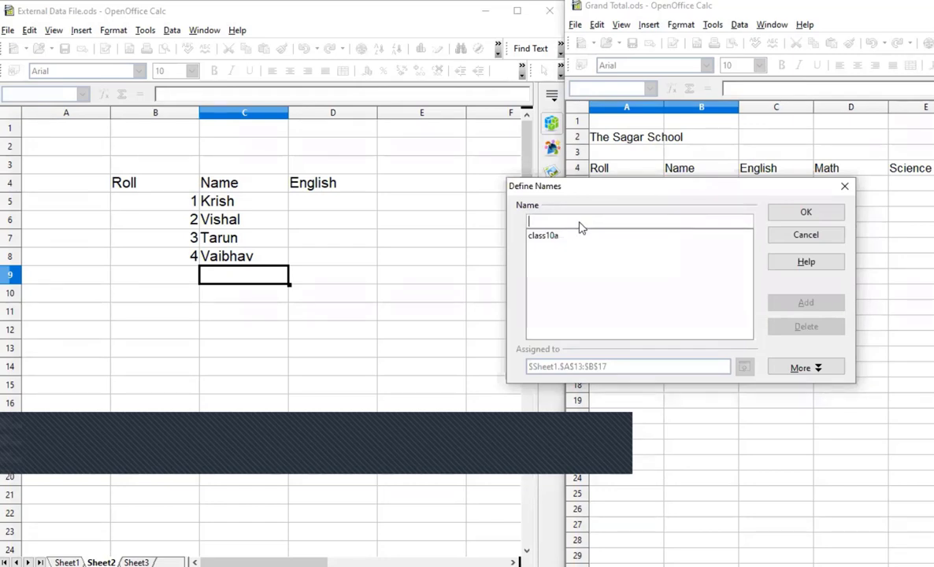
pyautogui.write('New')
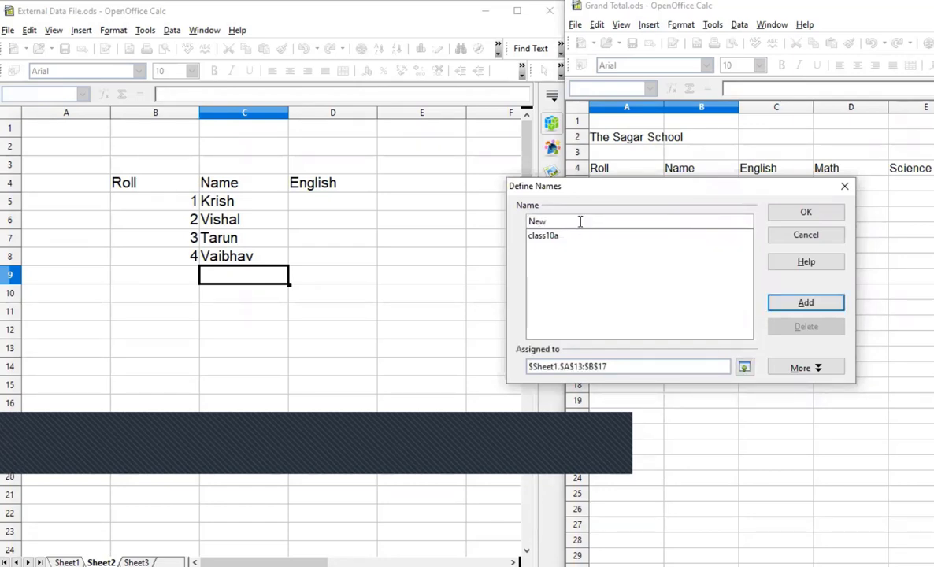
pyautogui.write('ClassRange')
pyautogui.click(829, 301)
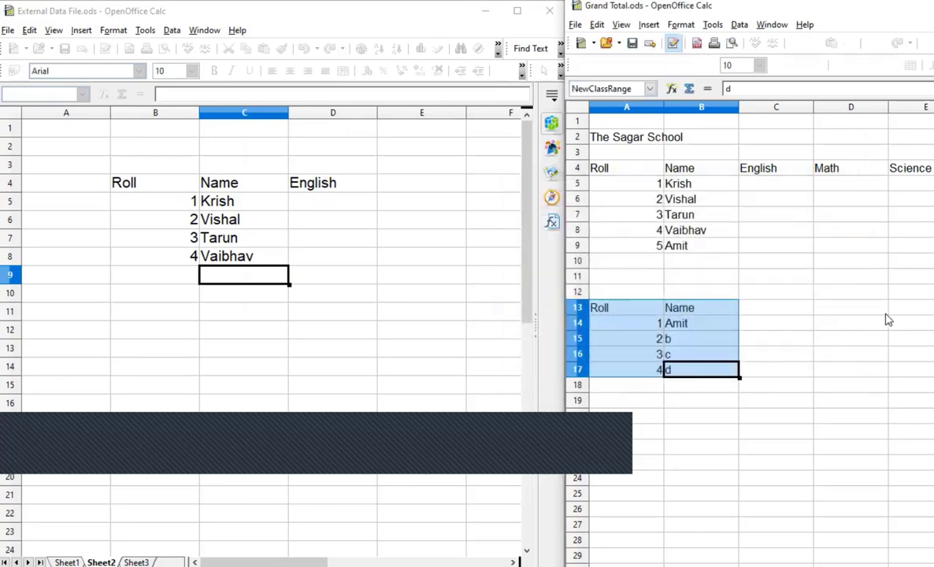
# - Clear the range selection and add the heading Marks in C13 of the new table
pyautogui.click(732, 401)
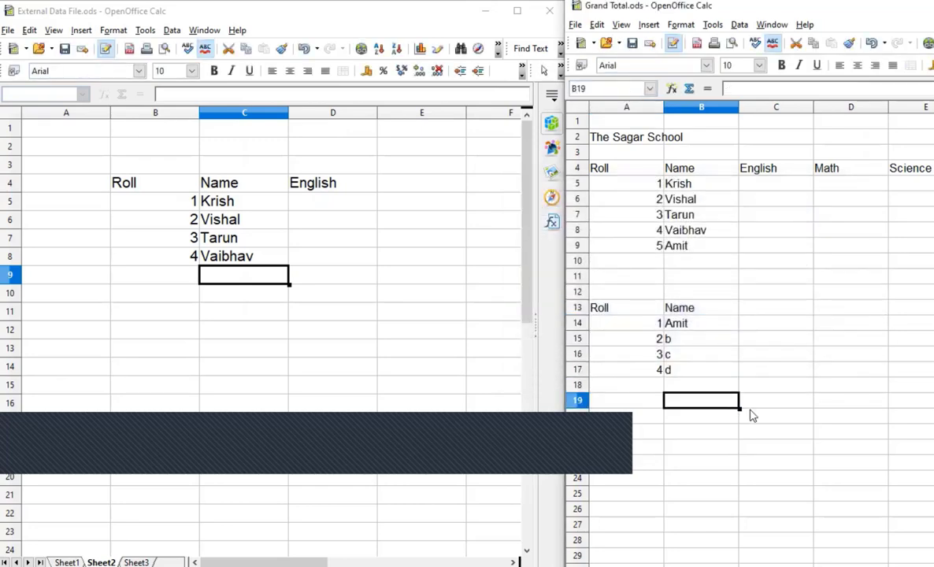
pyautogui.click(784, 311)
pyautogui.write('Marks')
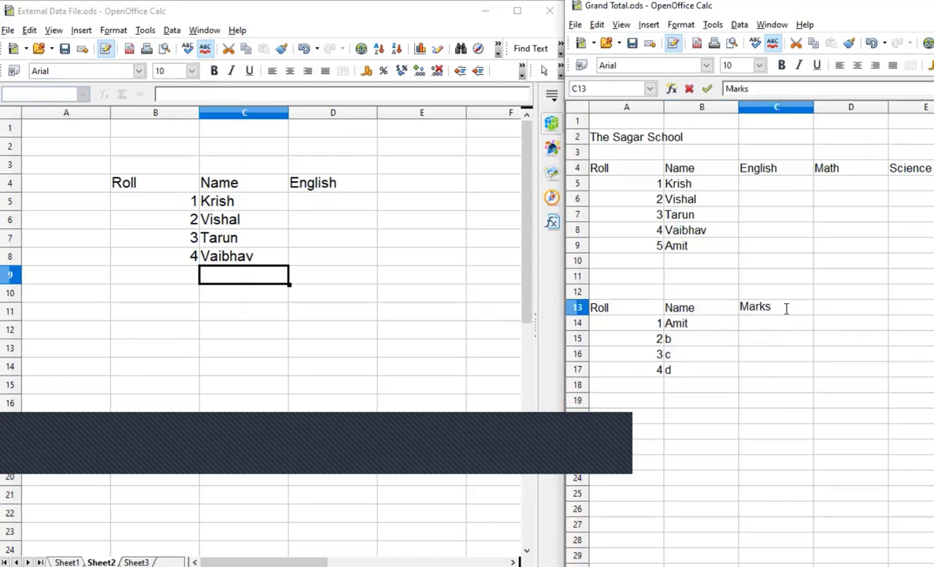
# - Select the extended table A13:C17, view the Define Names dialog for it, and move to cell B19
pyautogui.moveTo(614, 308); pyautogui.dragTo(770, 375)
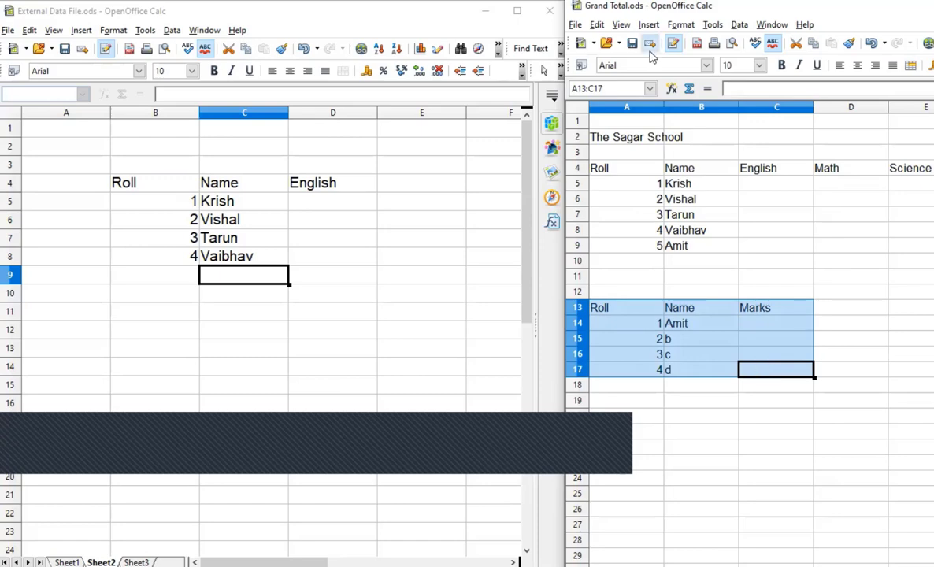
pyautogui.click(649, 25)
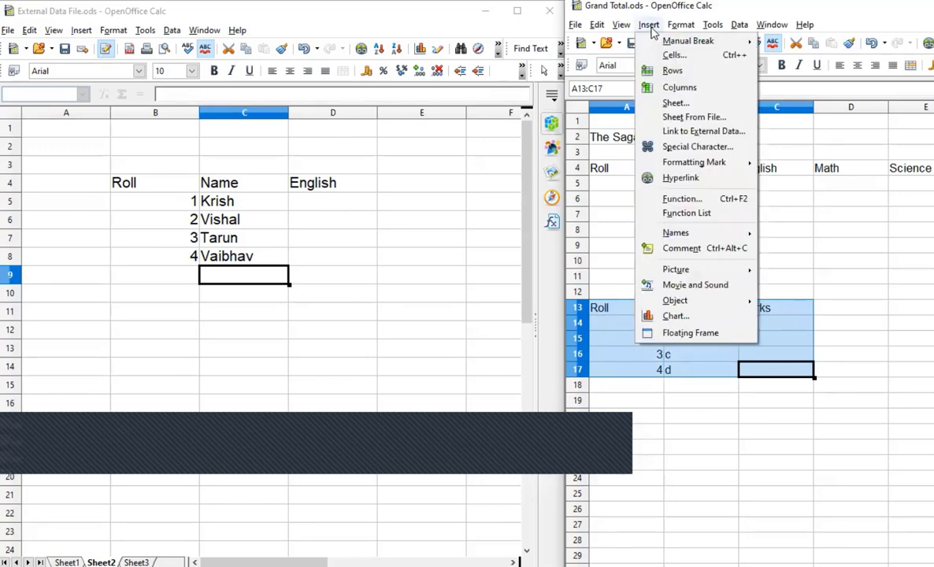
pyautogui.moveTo(675, 233)
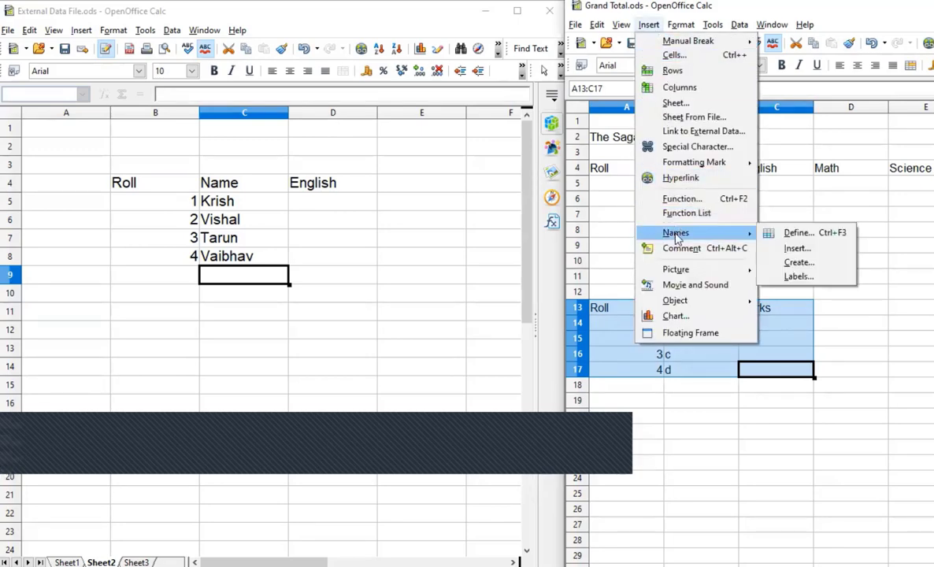
pyautogui.click(815, 233)
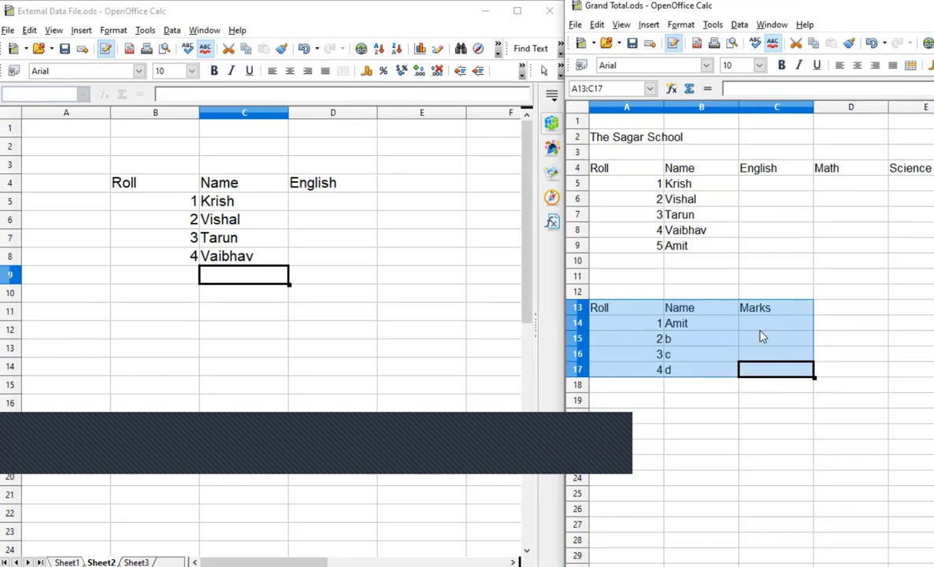
pyautogui.click(609, 88)
pyautogui.write('B19')
pyautogui.press('Return')
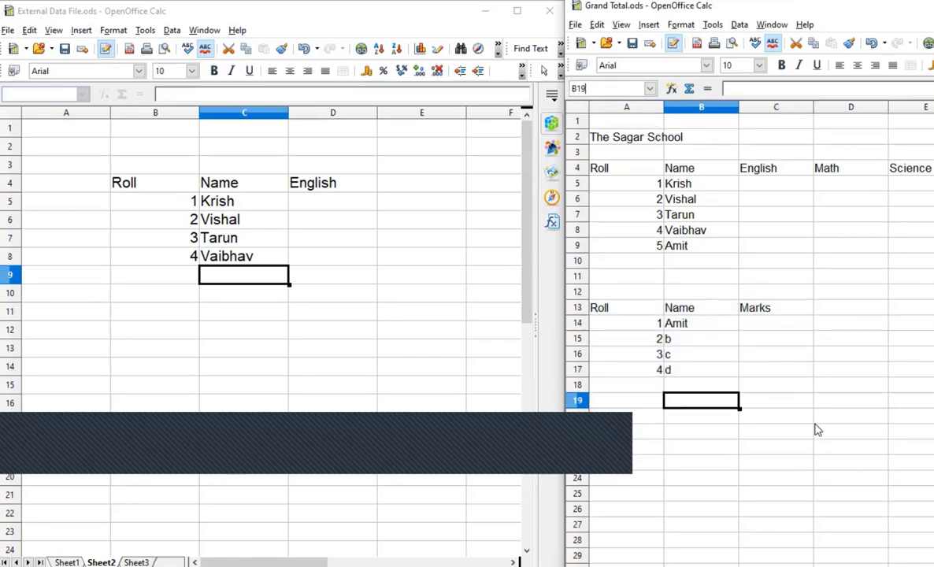
# - Enter the English marks 70, 45 and 34 in C5:C7 of Grand Total.ods and save the file
pyautogui.click(729, 186)
pyautogui.click(769, 188)
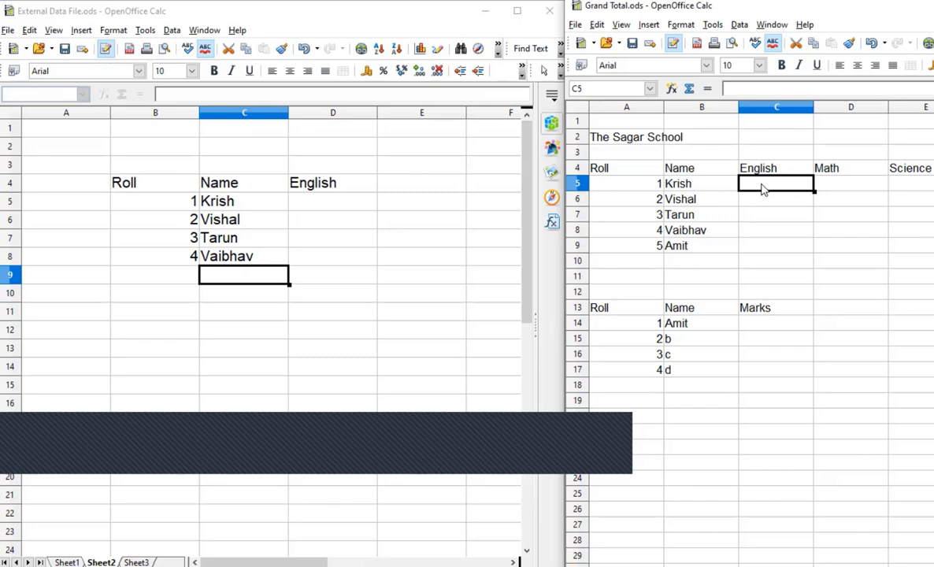
pyautogui.write('70')
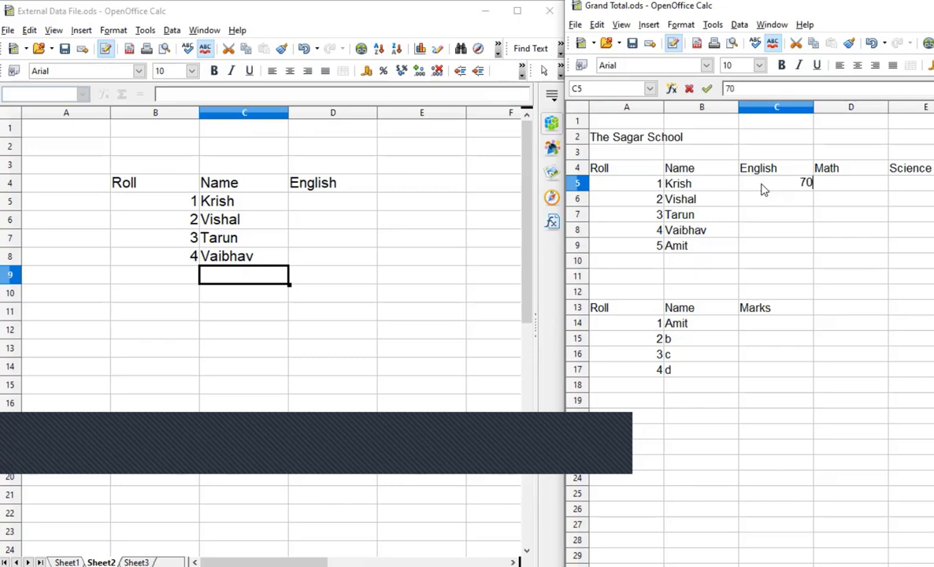
pyautogui.press('Return')
pyautogui.write('45')
pyautogui.press('Return')
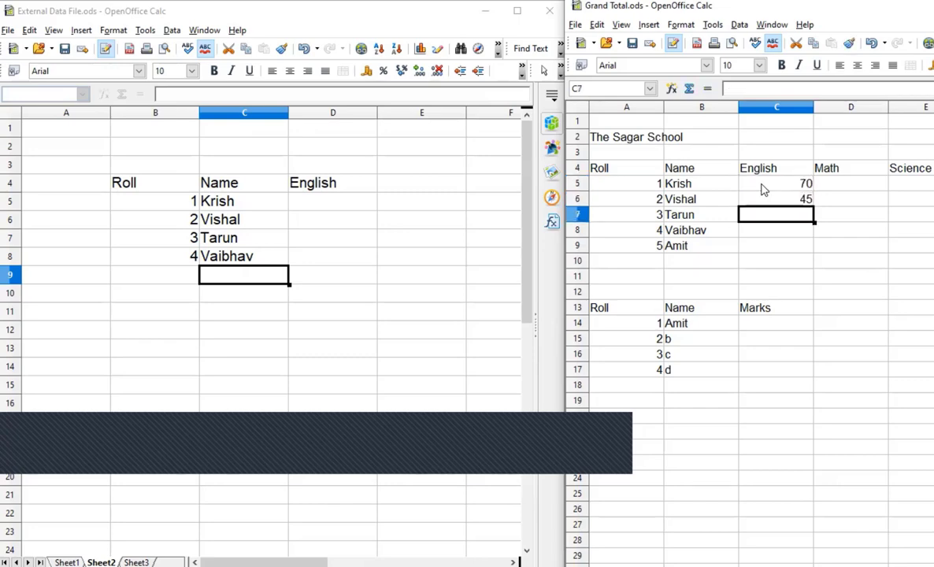
pyautogui.write('34')
pyautogui.press('Return')
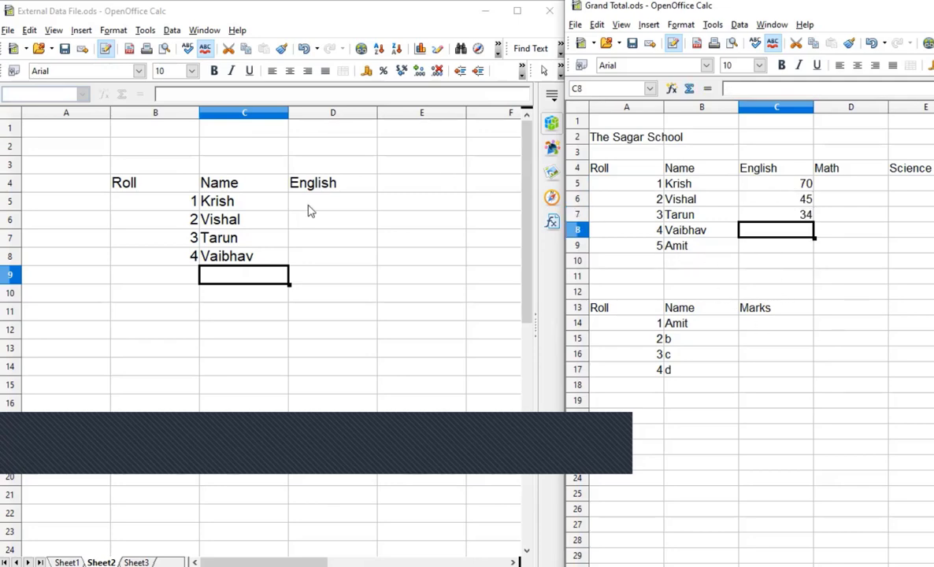
pyautogui.click(576, 25)
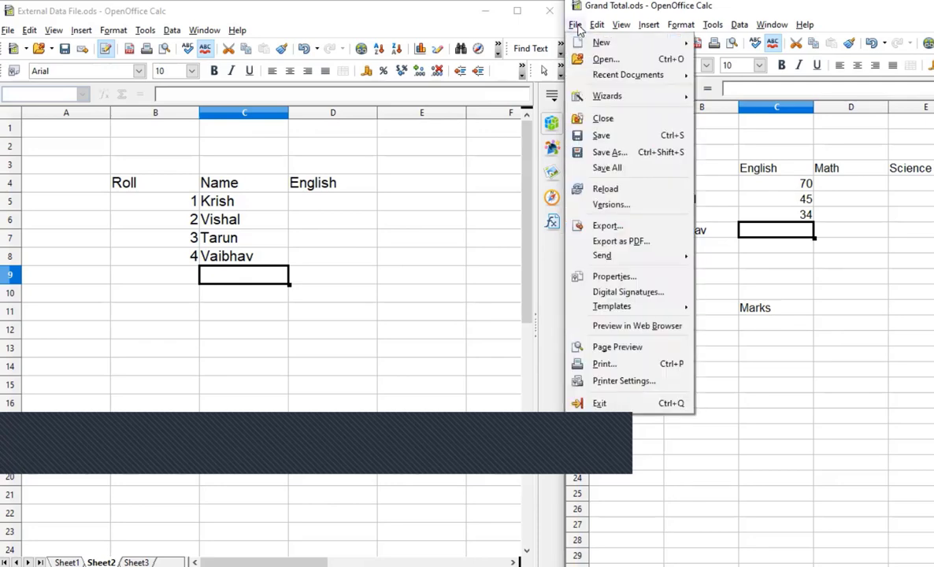
pyautogui.click(601, 136)
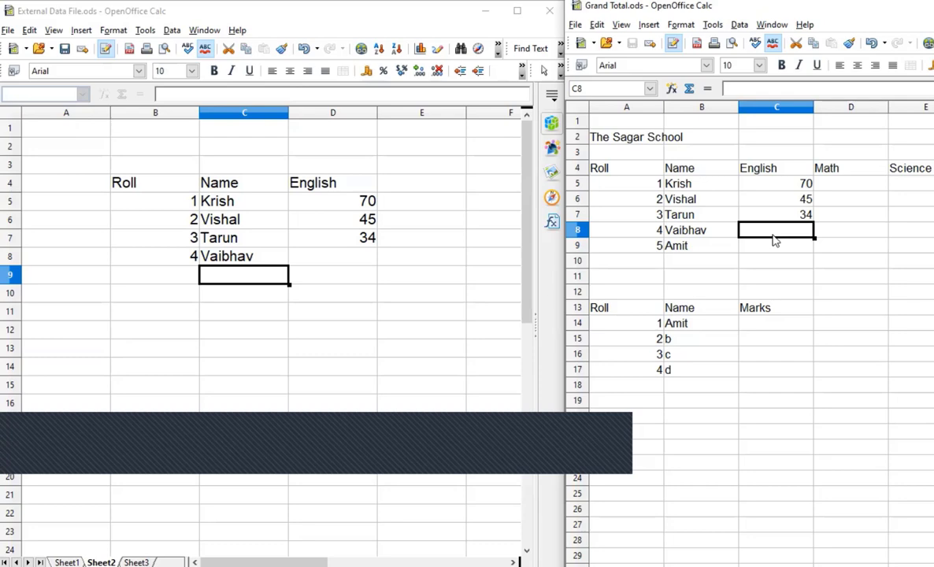
# - Add the English mark 79 in C8 for roll number 4 and save Grand Total.ods again
pyautogui.write('79')
pyautogui.click(575, 26)
pyautogui.press('Escape')
pyautogui.press('Return')
pyautogui.press('Return')
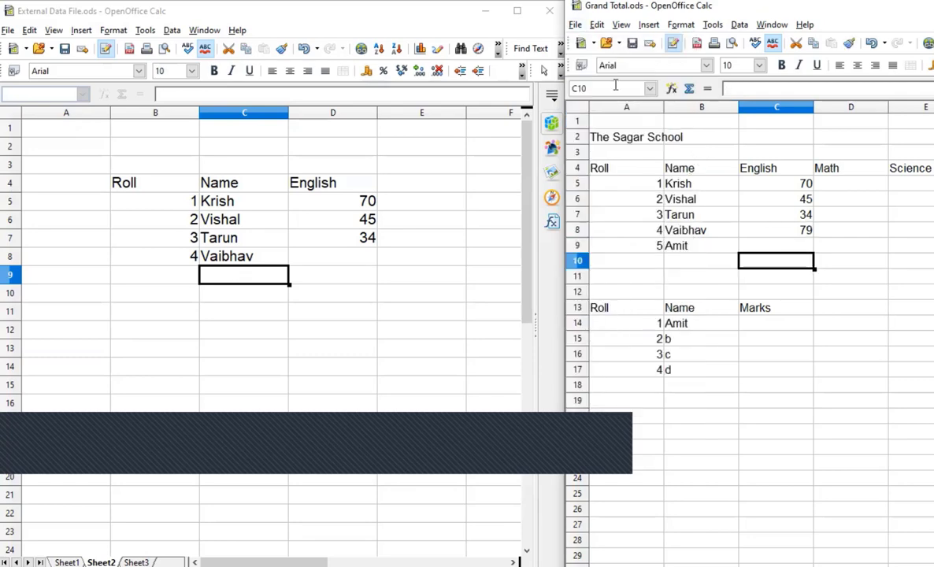
pyautogui.click(575, 26)
pyautogui.click(606, 133)
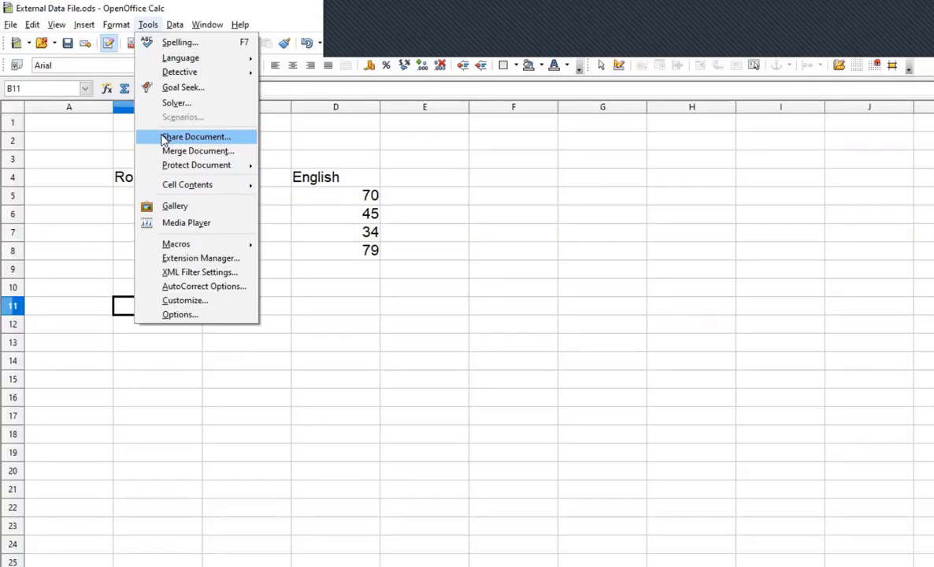
# - Examine the document sharing options and the users currently accessing External Data File.ods, leaving the settings as they are
pyautogui.click(162, 136)
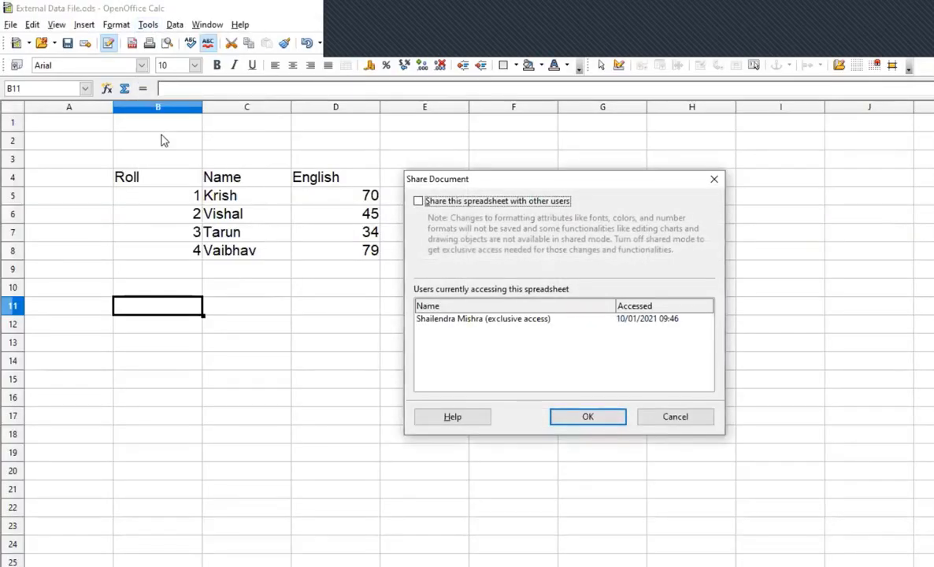
pyautogui.moveTo(487, 182); pyautogui.dragTo(562, 143)
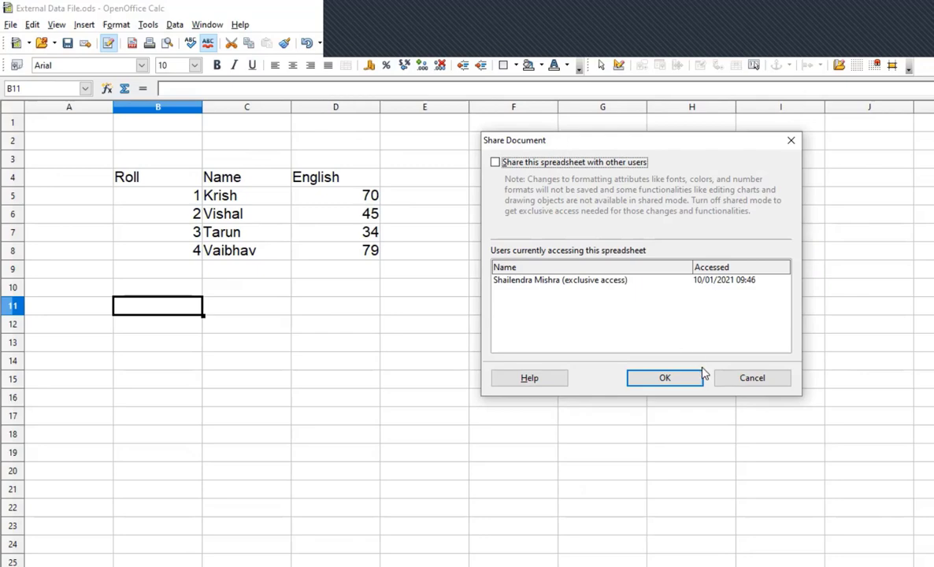
pyautogui.click(665, 379)
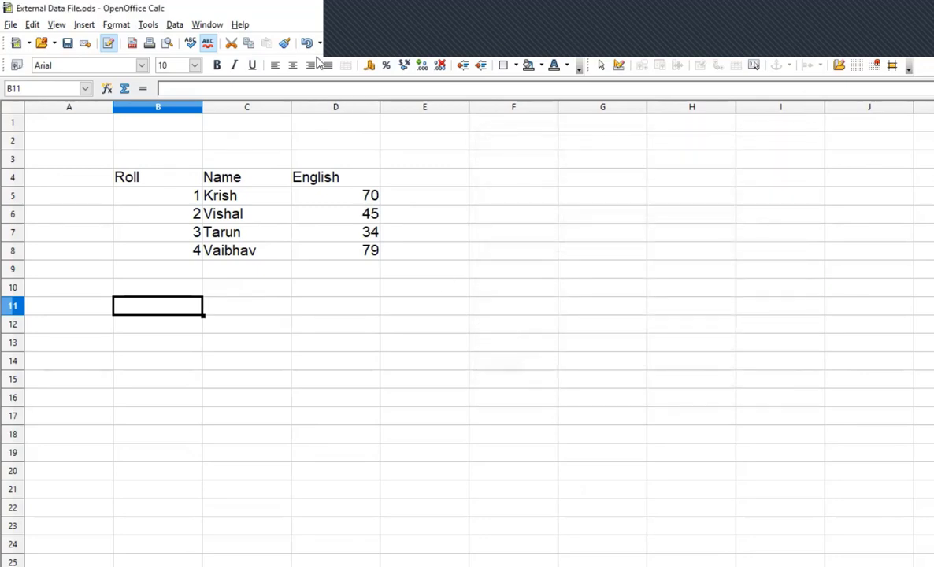
# - Share External Data File.ods with other users, agree to save it for sharing mode, and select cell C10
pyautogui.click(148, 26)
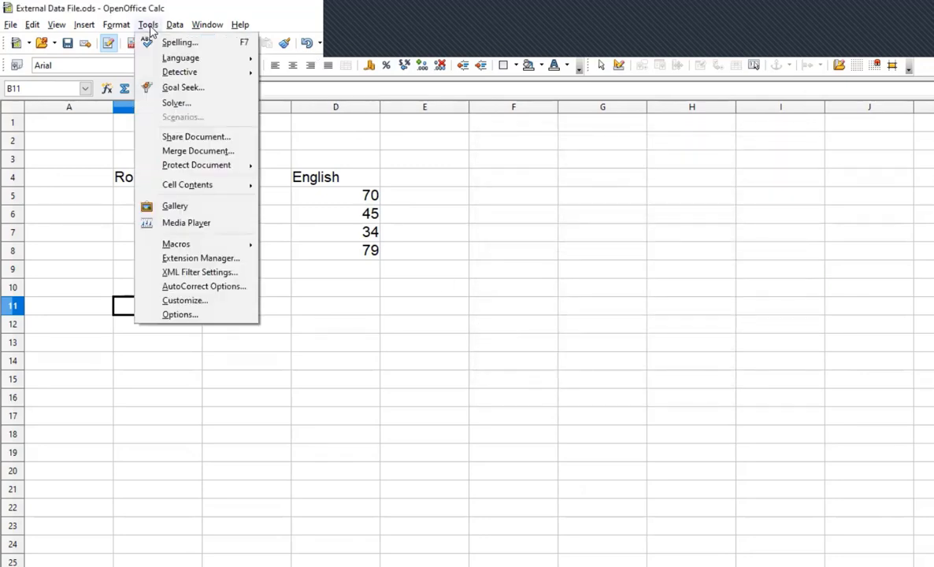
pyautogui.click(157, 139)
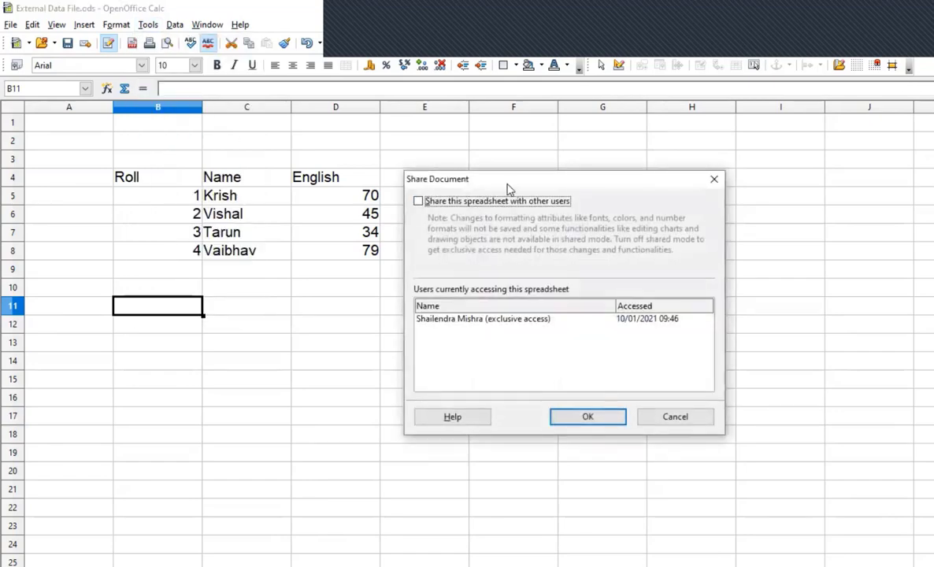
pyautogui.moveTo(470, 177); pyautogui.dragTo(560, 140)
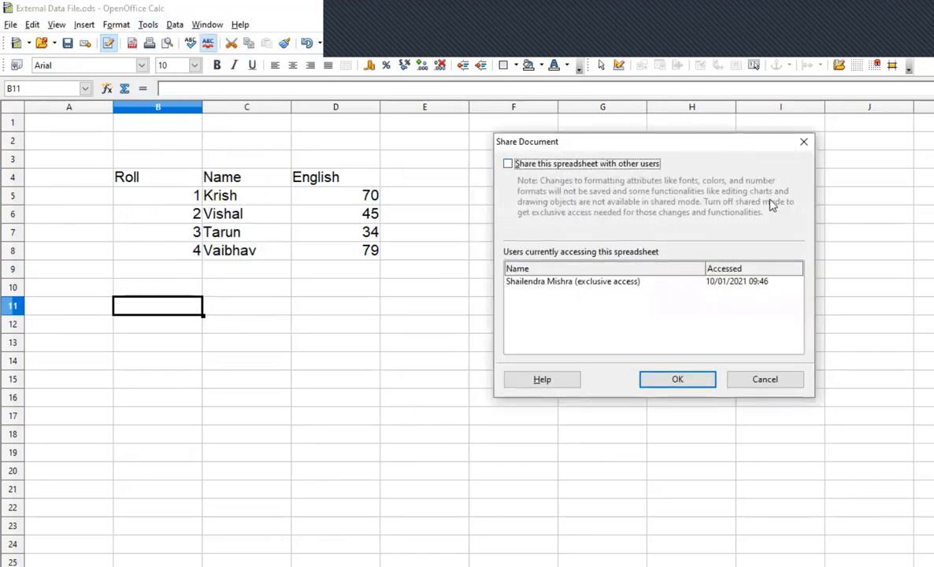
pyautogui.click(508, 163)
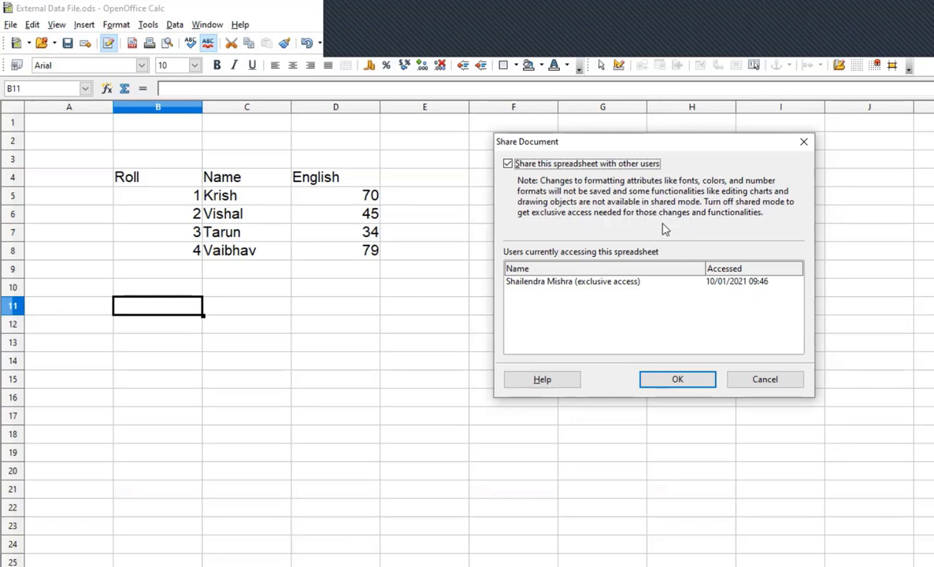
pyautogui.click(677, 379)
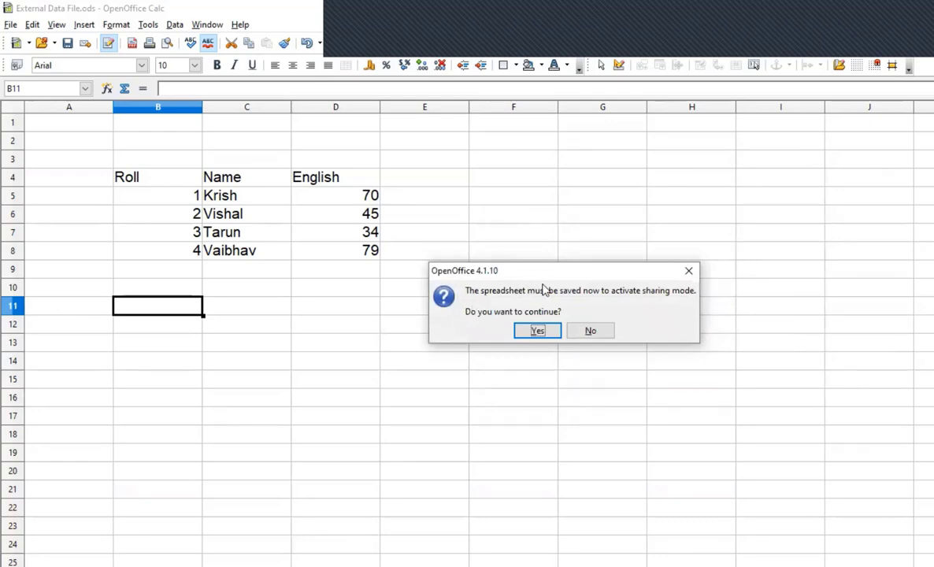
pyautogui.click(538, 331)
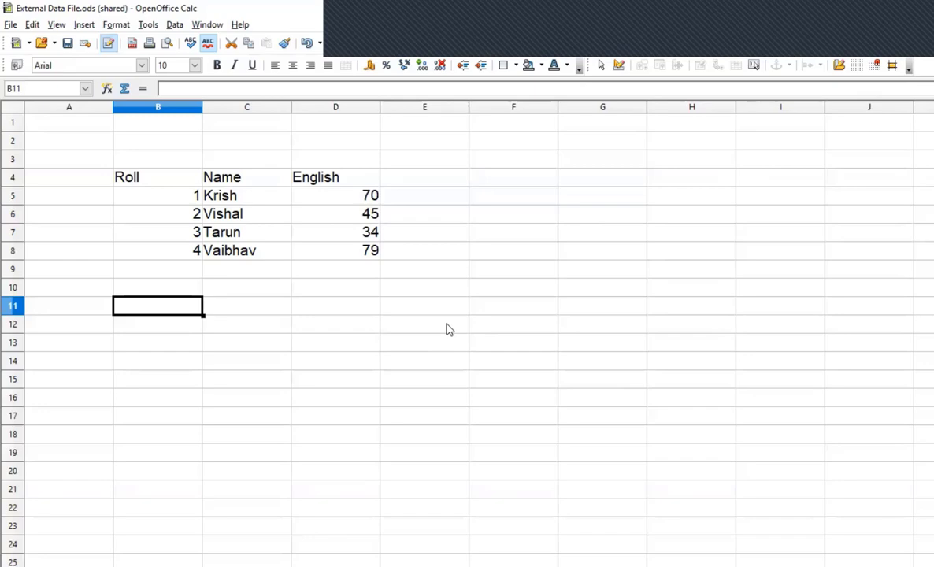
pyautogui.click(268, 289)
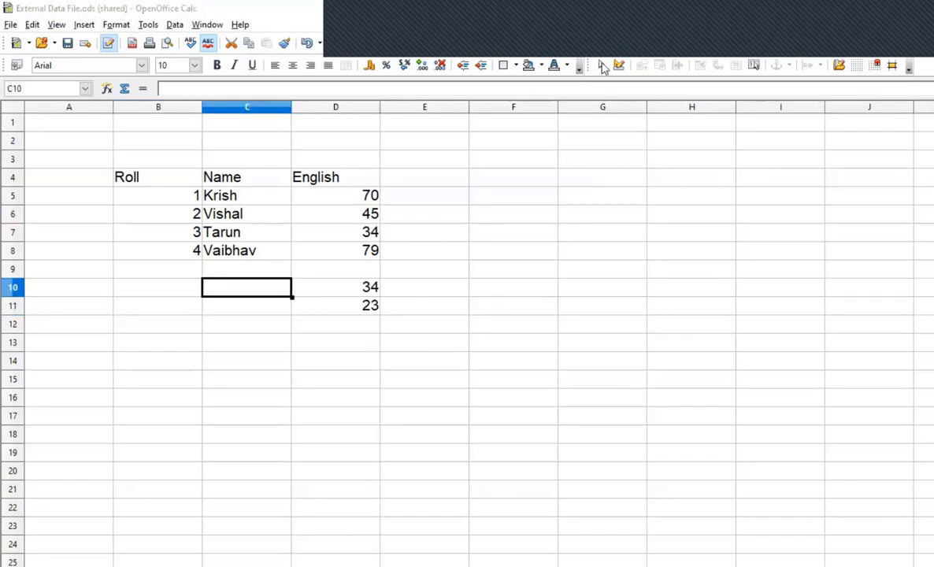
# - Turn off sharing for External Data File.ods, agreeing to disable shared mode and to update all links
pyautogui.click(175, 25)
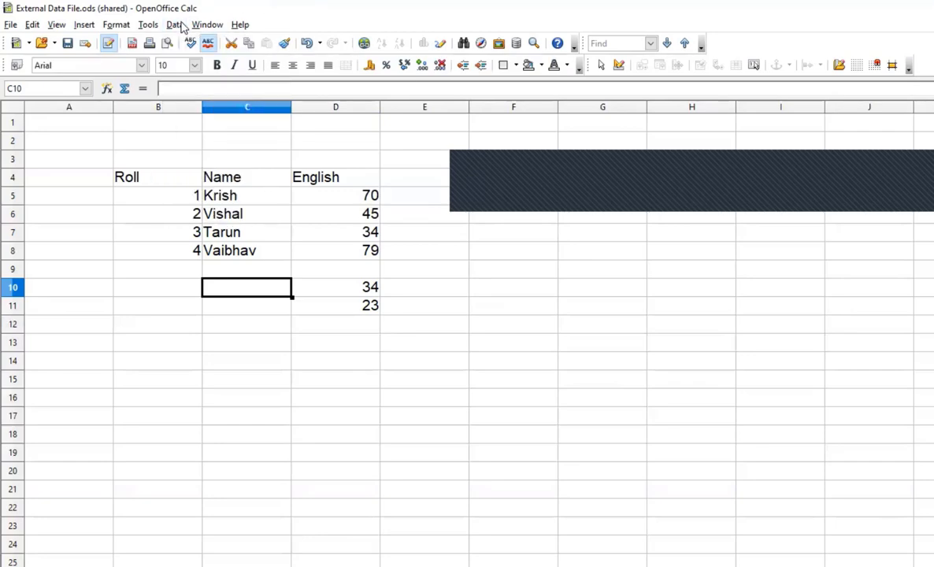
pyautogui.click(149, 25)
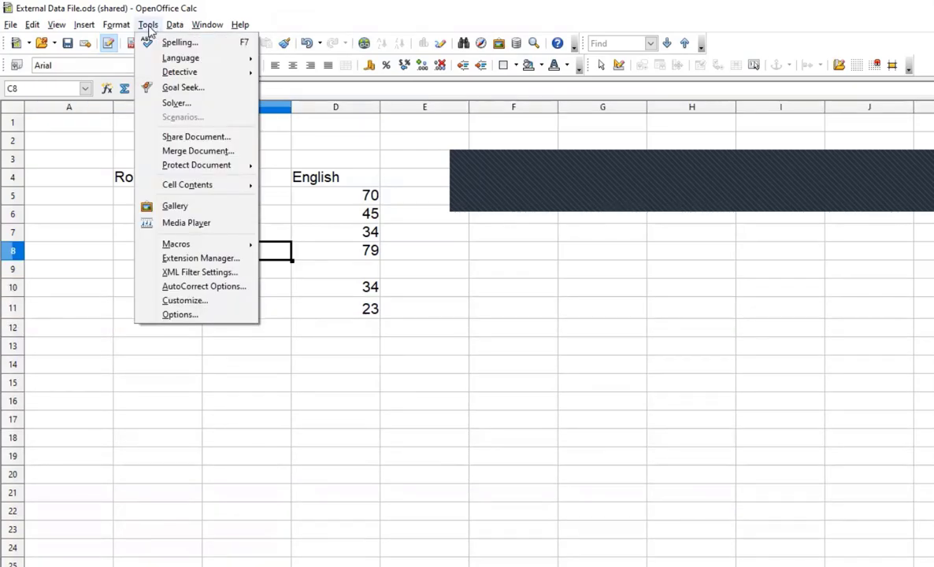
pyautogui.click(166, 138)
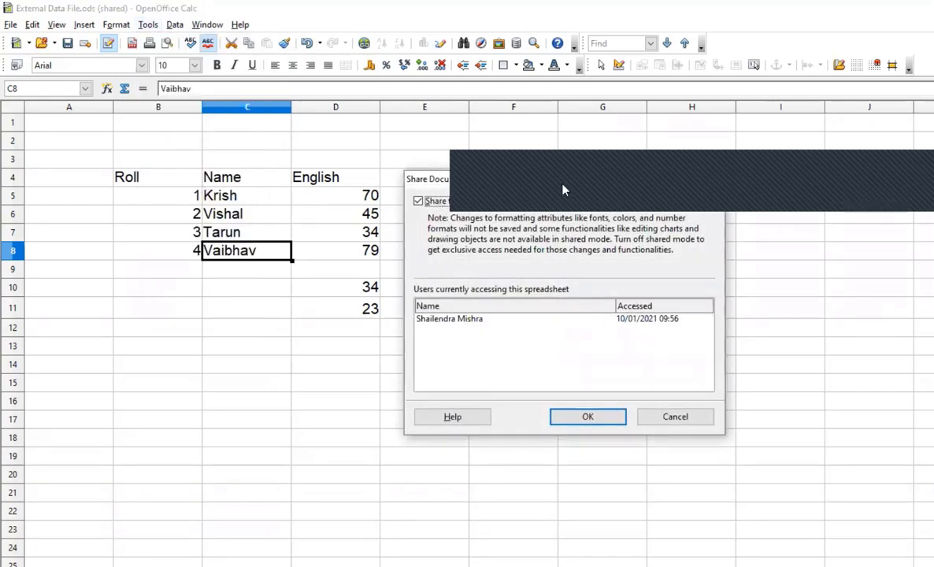
pyautogui.click(418, 201)
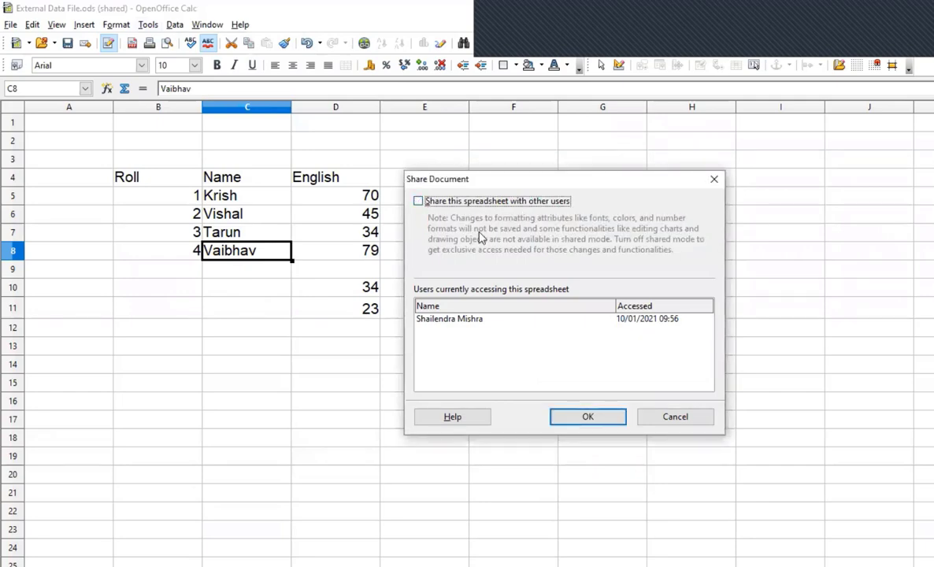
pyautogui.click(575, 417)
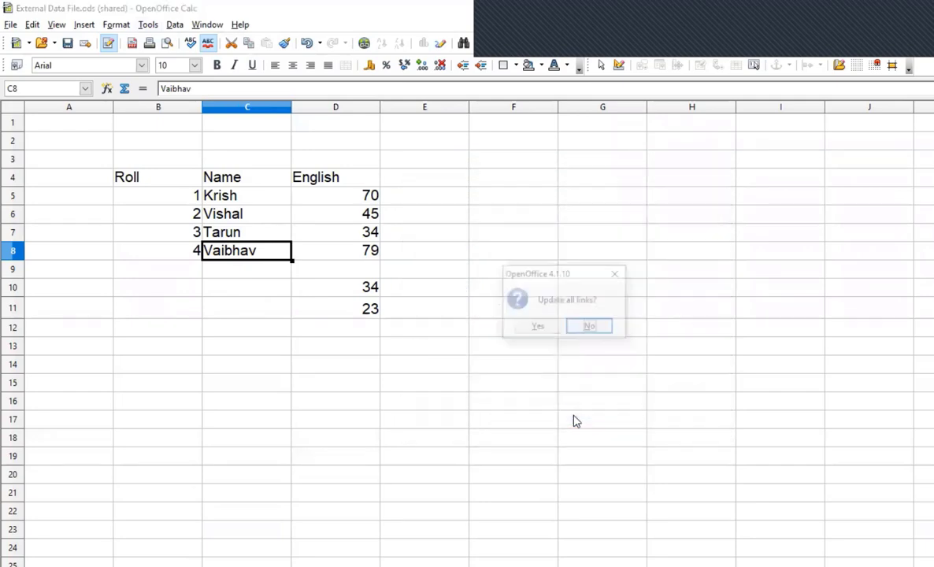
pyautogui.click(550, 331)
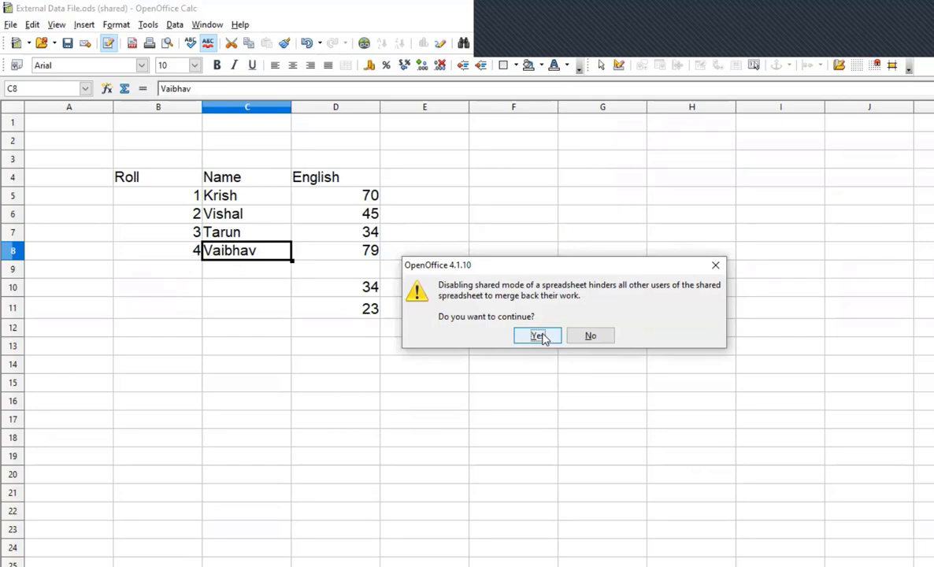
pyautogui.click(539, 336)
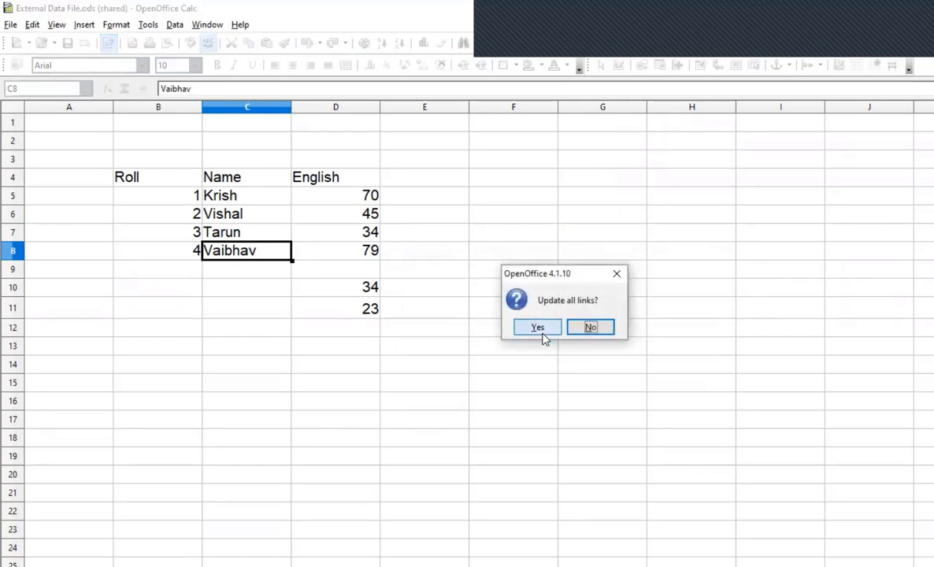
pyautogui.click(543, 335)
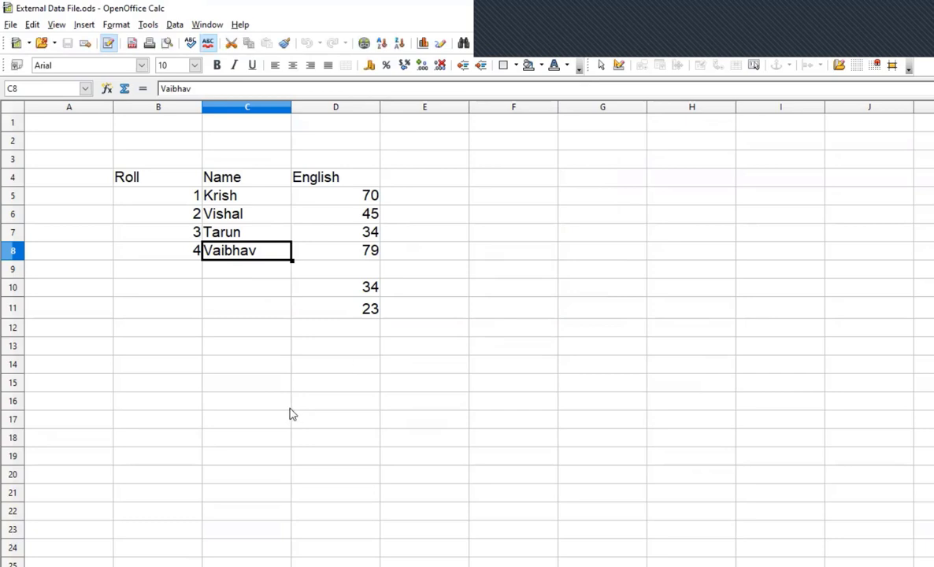